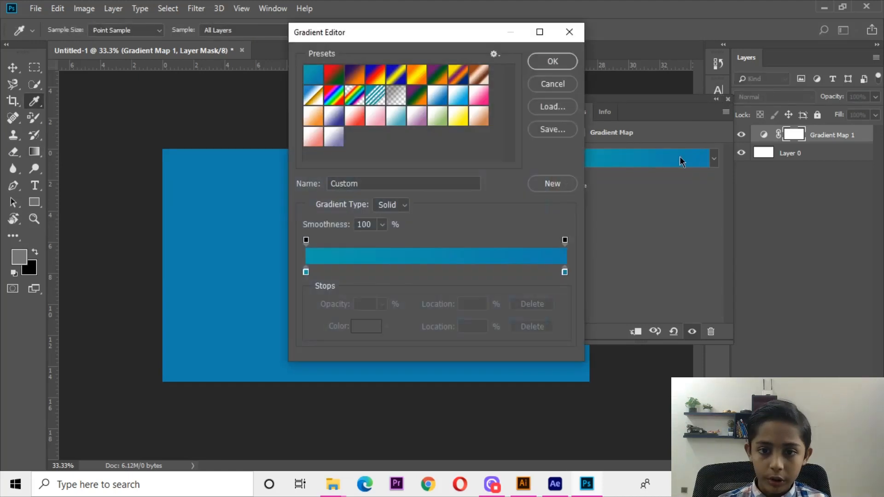
Try a vertical black-to-white gradient on the Gradient Map 1 layer's mask, and undo it.
click(321, 72)
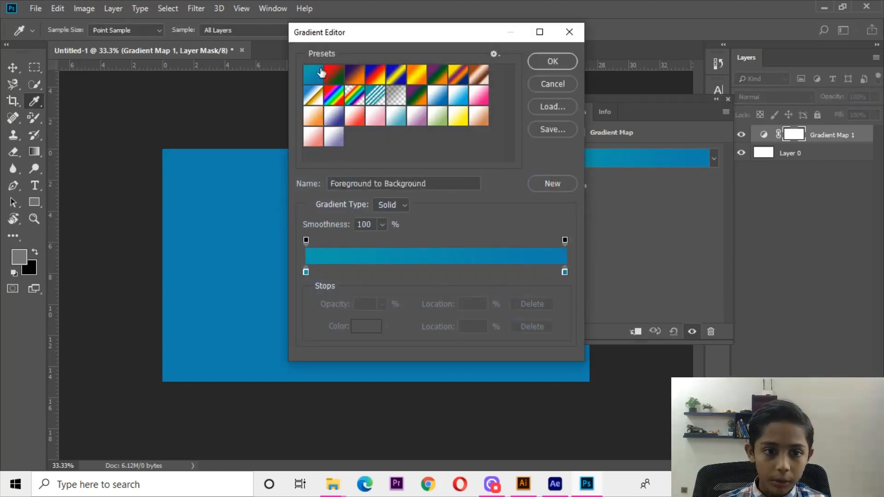
click(541, 66)
drag(414, 113, 374, 421)
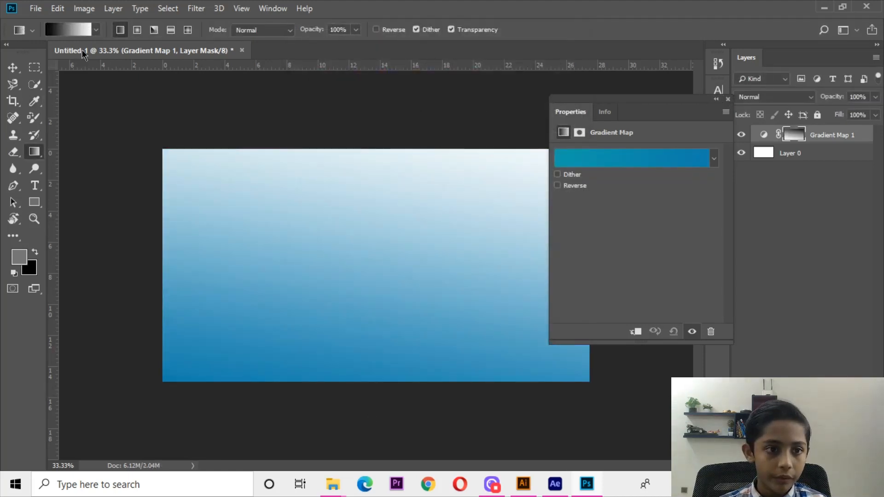
key(ctrl+z)
Choose the Foreground to Background preset for the Gradient tool and draw it down the canvas on the layer mask.
click(96, 32)
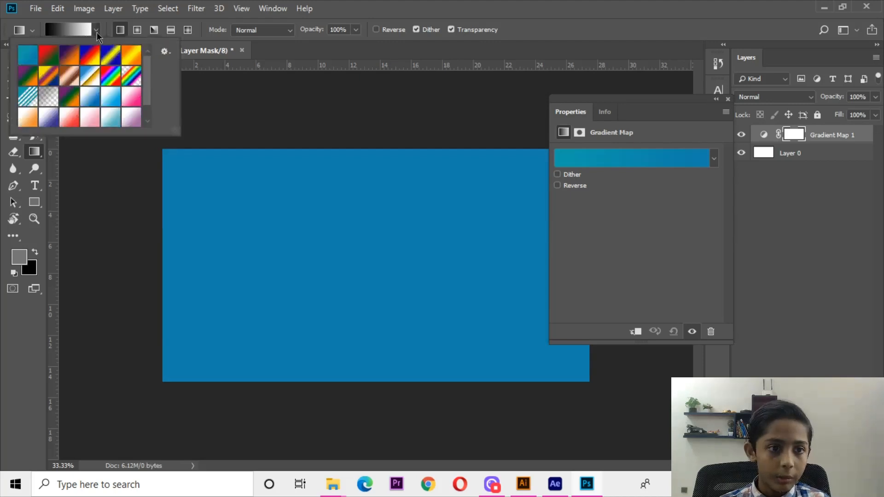
click(32, 54)
click(264, 114)
drag(372, 122, 364, 138)
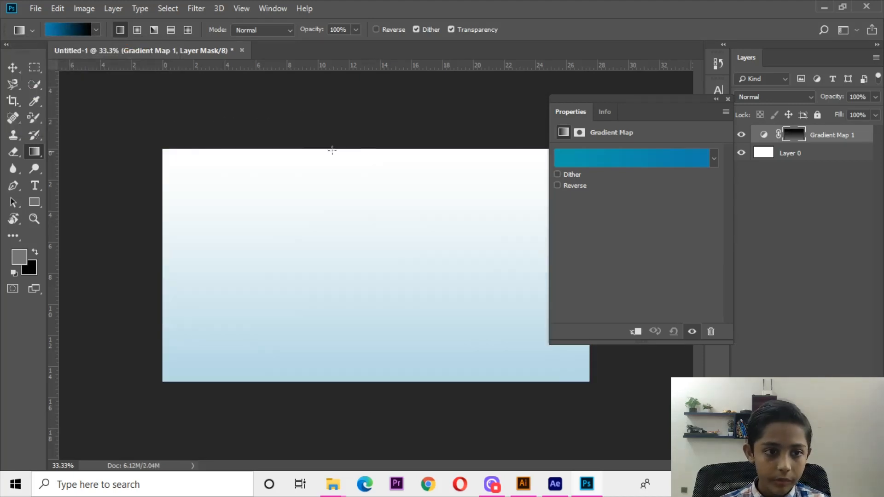
Set the Gradient tool's end stop colour to 139fac and draw the gradient upward across the canvas.
click(79, 35)
double_click(309, 75)
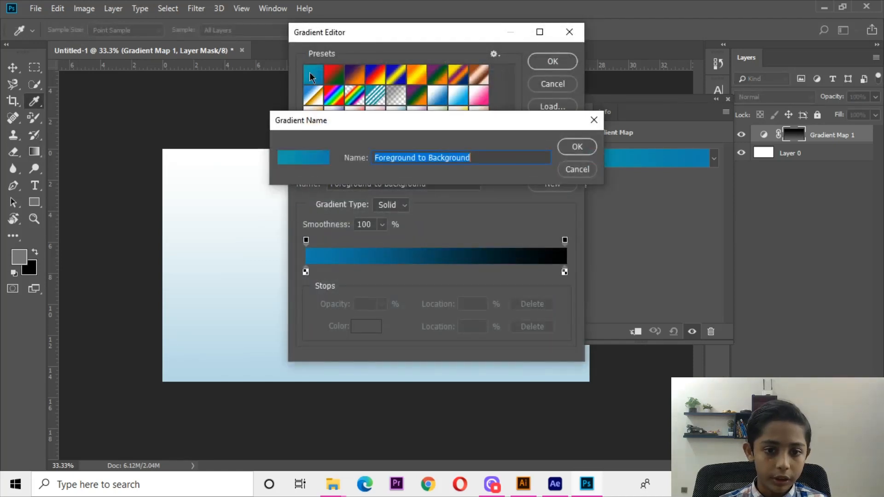
click(576, 147)
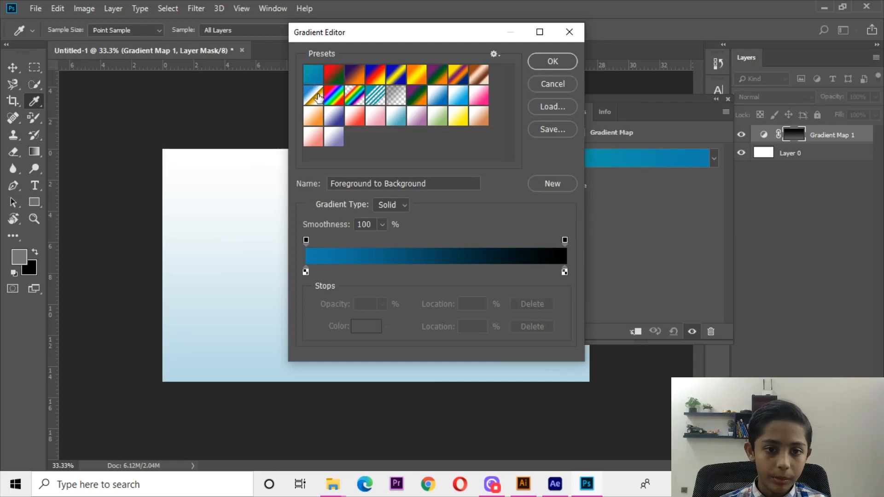
double_click(564, 272)
text(1329)
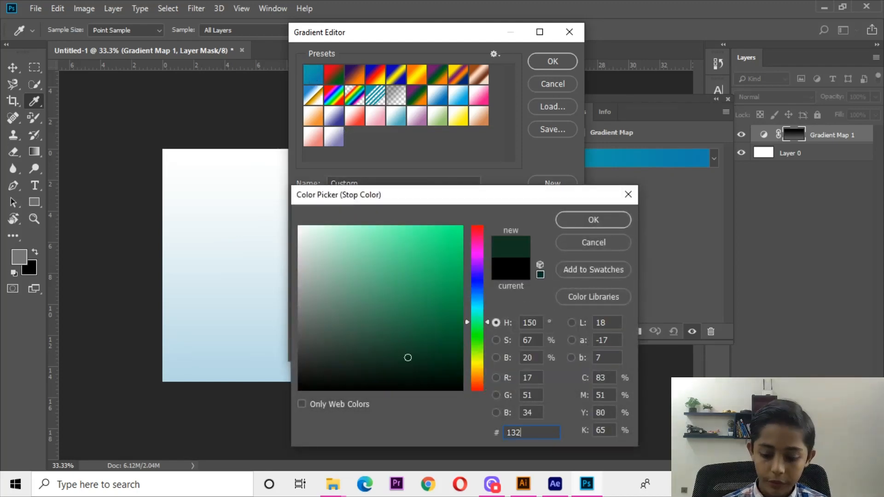
key(BackSpace)
key(BackSpace)
text(9fac)
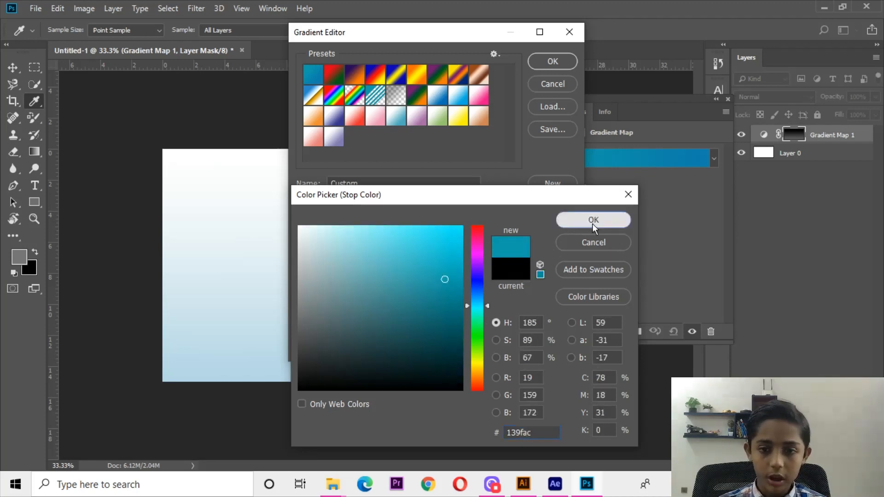
click(570, 220)
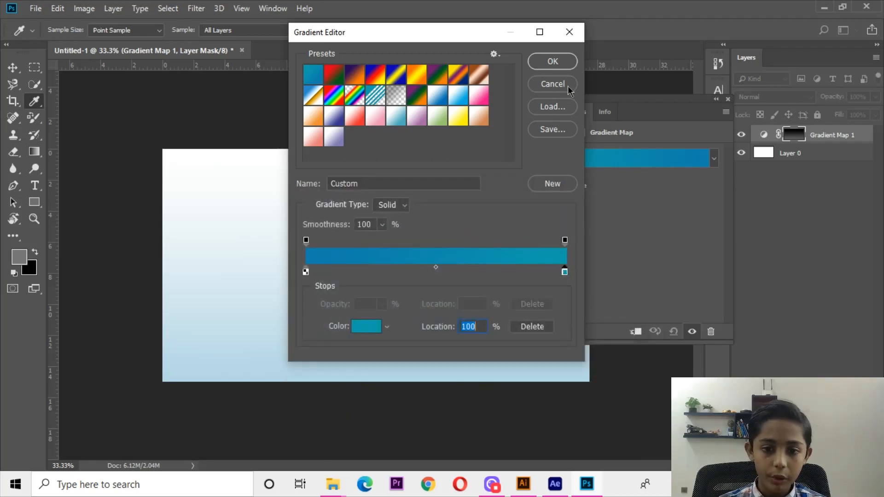
click(553, 62)
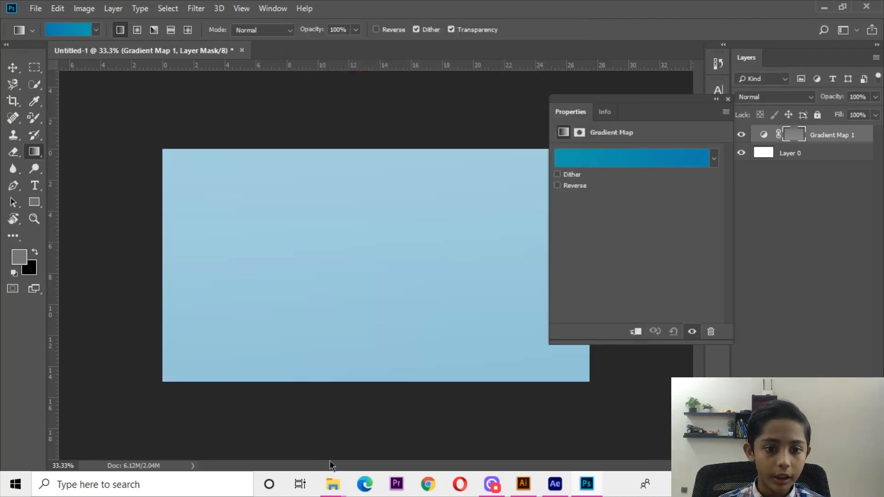
drag(347, 433, 232, 188)
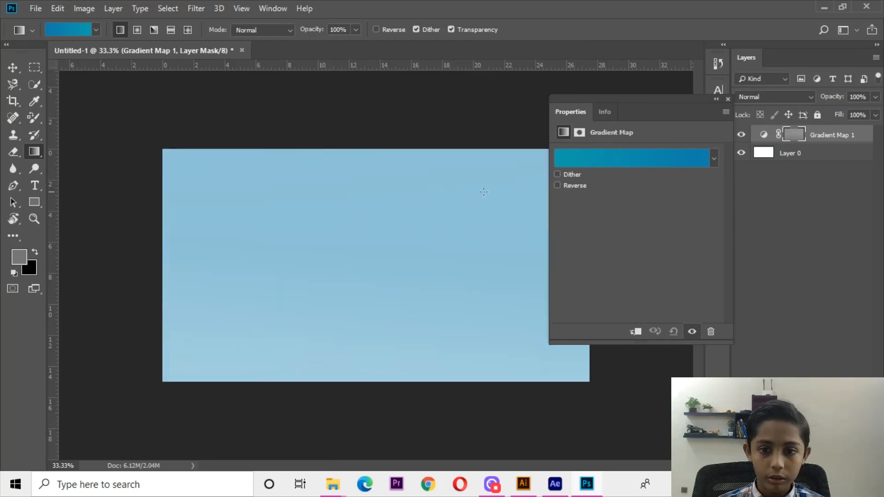
Delete the Gradient Map 1 layer and draw the gradient downward directly on Layer 0.
click(728, 100)
key(Delete)
drag(369, 192, 381, 375)
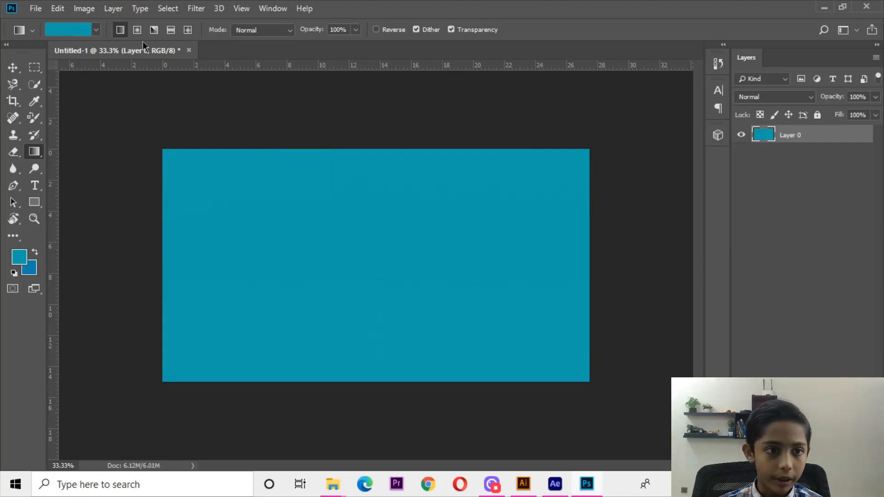
Edit the gradient to remove the extra stop near its end and give the start stop a fixed teal colour, 139dac.
click(64, 30)
drag(565, 274, 561, 277)
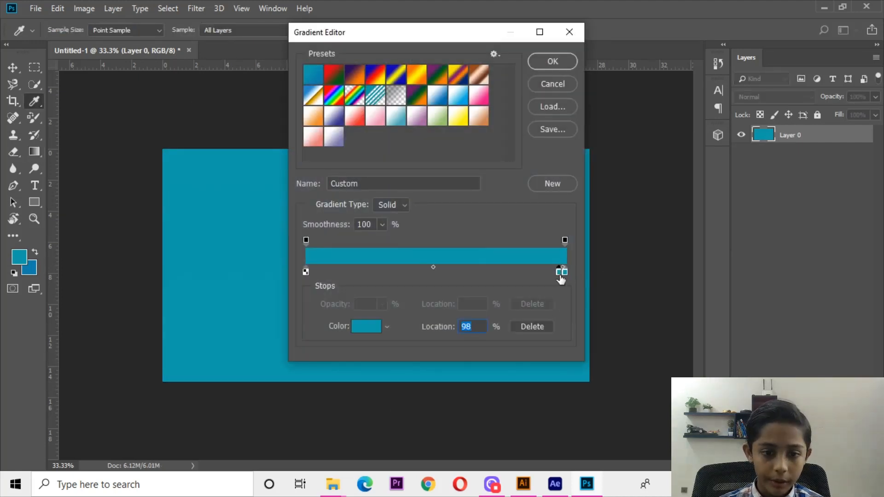
key(BackSpace)
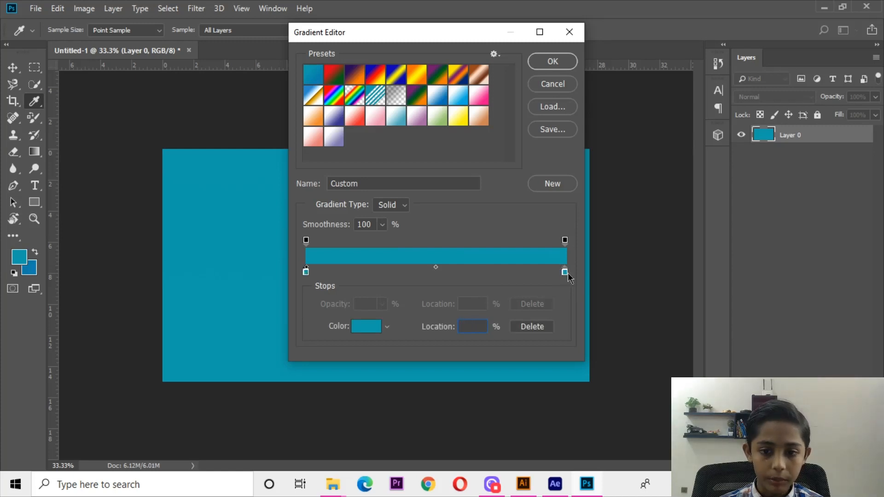
double_click(306, 272)
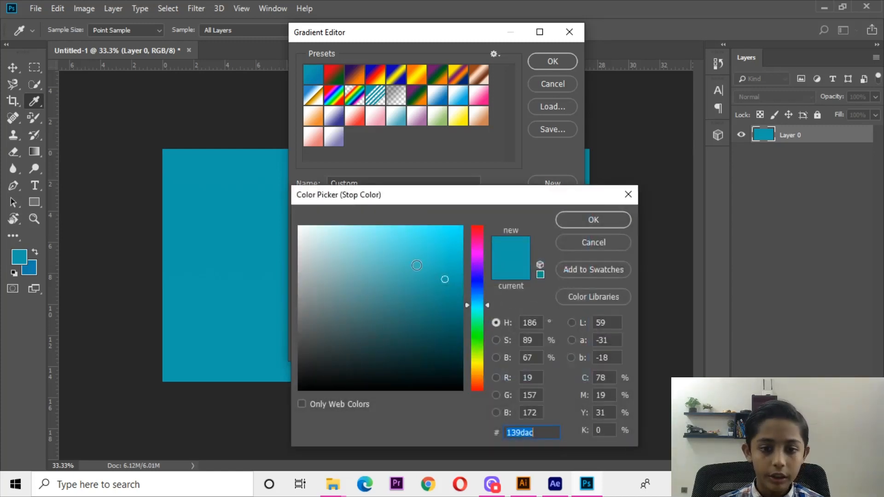
click(588, 223)
double_click(565, 273)
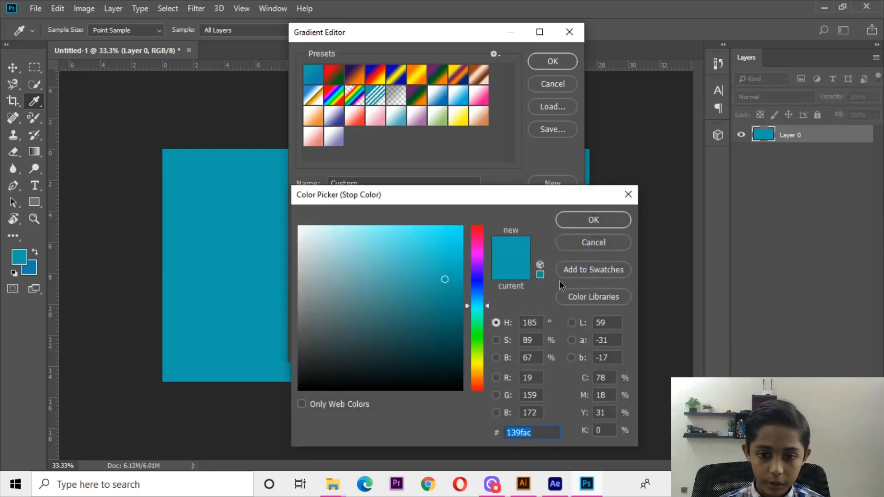
key(BackSpace)
text(1)
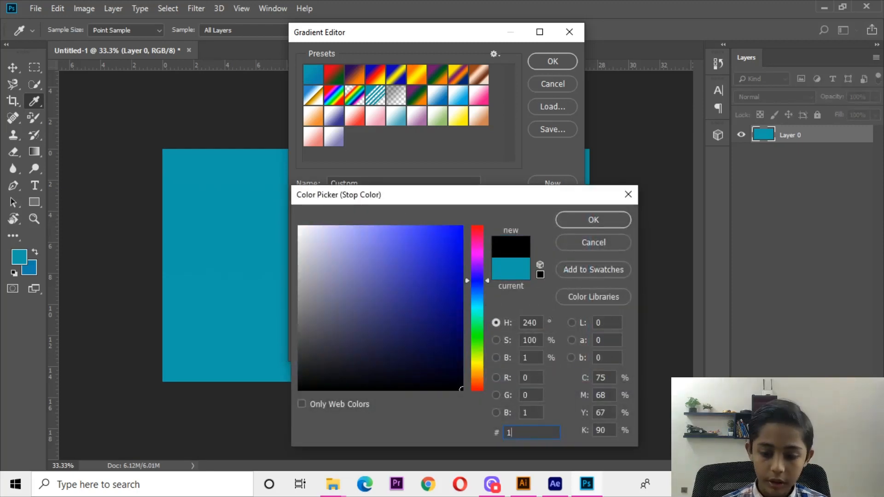
key(BackSpace)
click(567, 244)
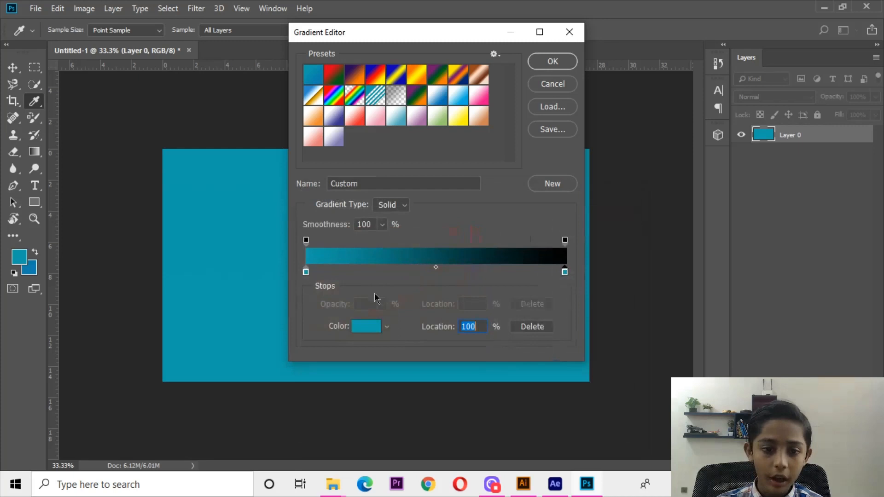
Set the gradient's start stop colour to 139fac, shift its hue to a deeper blue, and accept the gradient.
double_click(306, 273)
key(BackSpace)
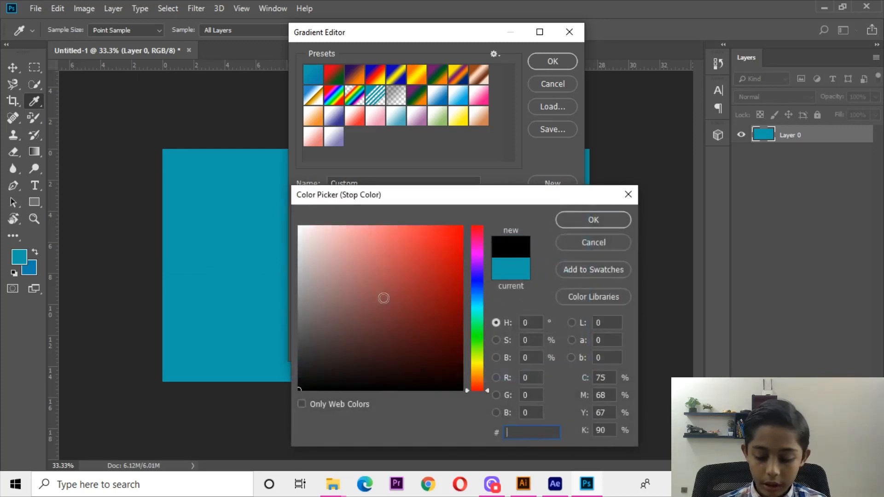
text(139fac)
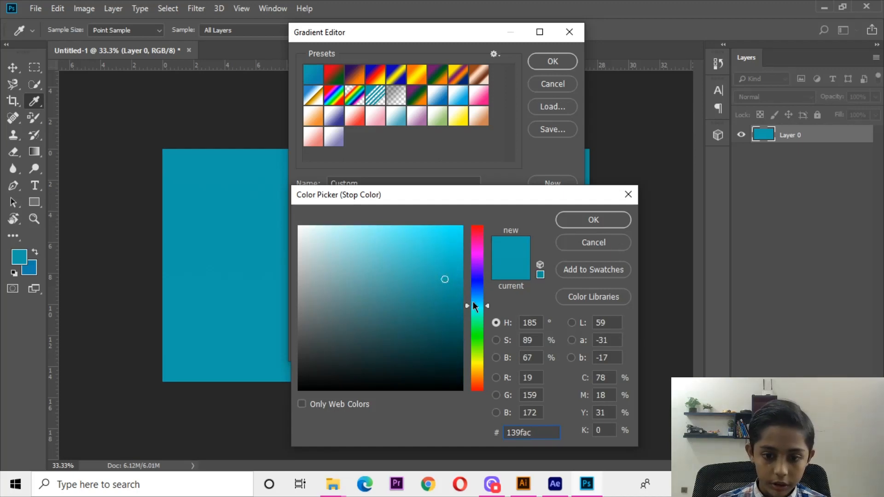
mouse_move(474, 309)
mouse_down()
mouse_move(482, 313)
mouse_move(482, 298)
mouse_up()
key(Return)
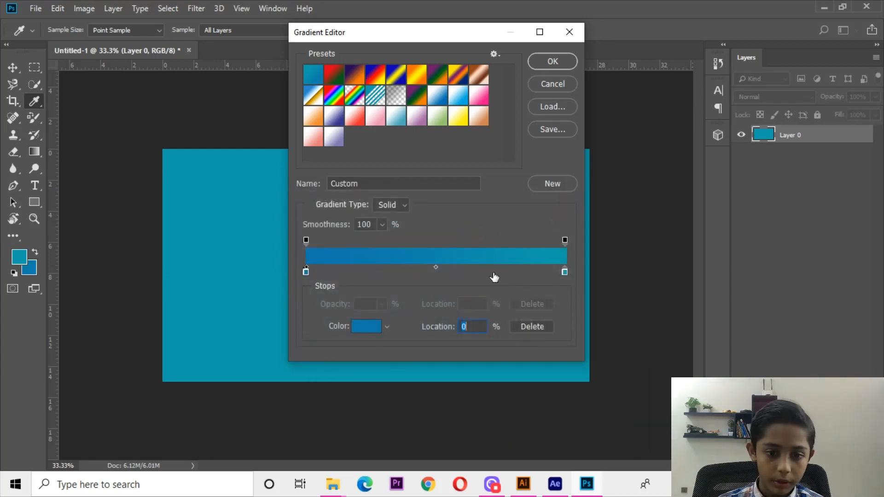
key(Return)
Fill Layer 0 with the vertical gradient, teal along the upper edge and blue along the lower edge.
drag(442, 168, 394, 342)
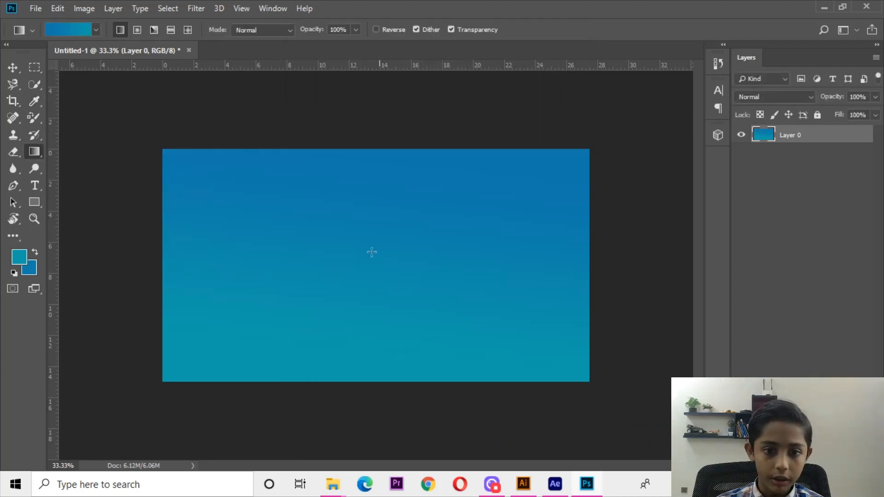
drag(367, 156, 364, 319)
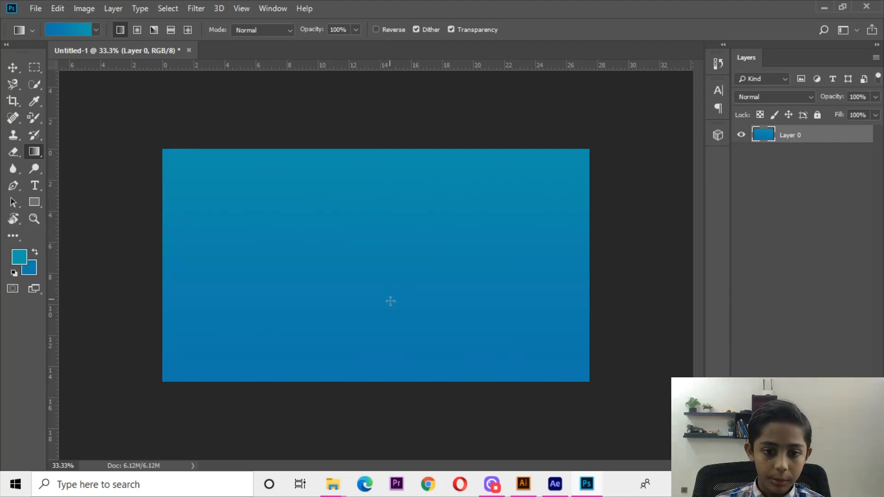
click(13, 66)
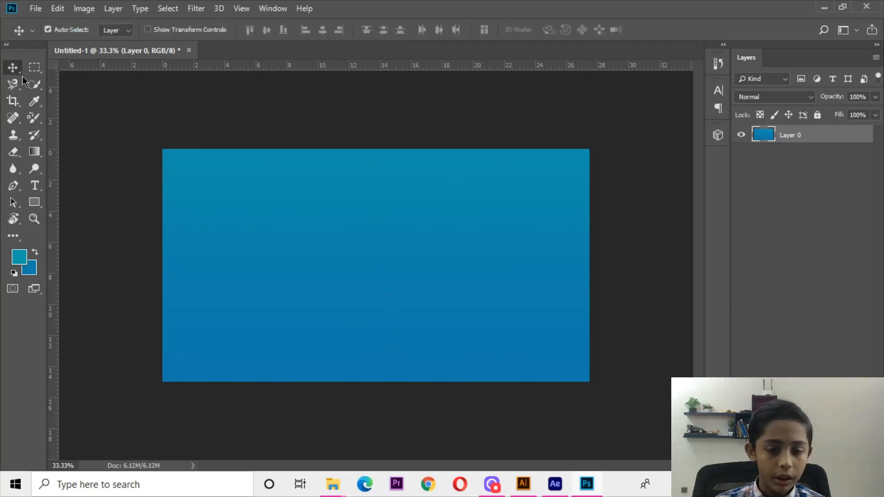
Switch to Illustrator and clear the artboard by deleting the blue background rectangle and the existing grass.
click(524, 485)
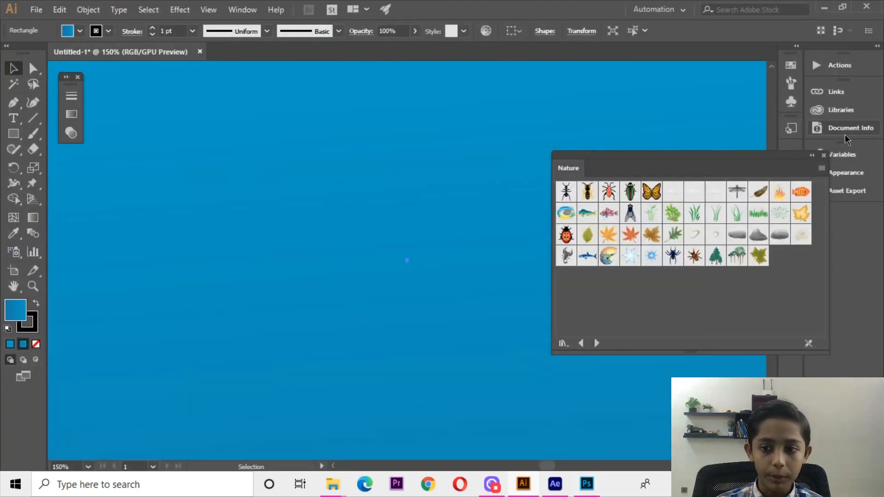
click(823, 156)
key(Delete)
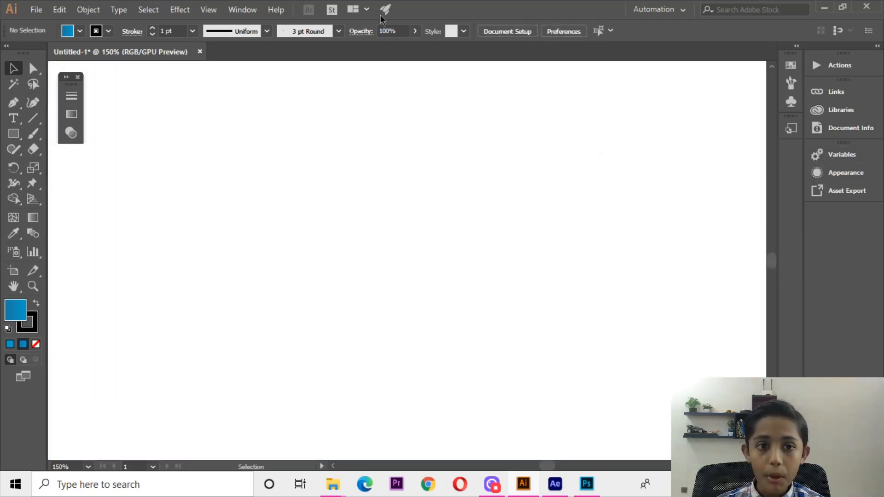
key(ctrl+minus)
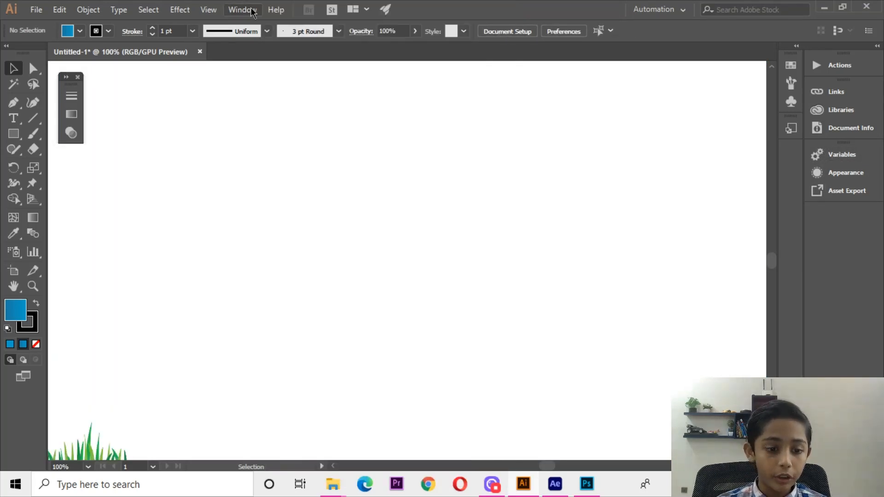
key(ctrl+minus)
click(206, 413)
key(Delete)
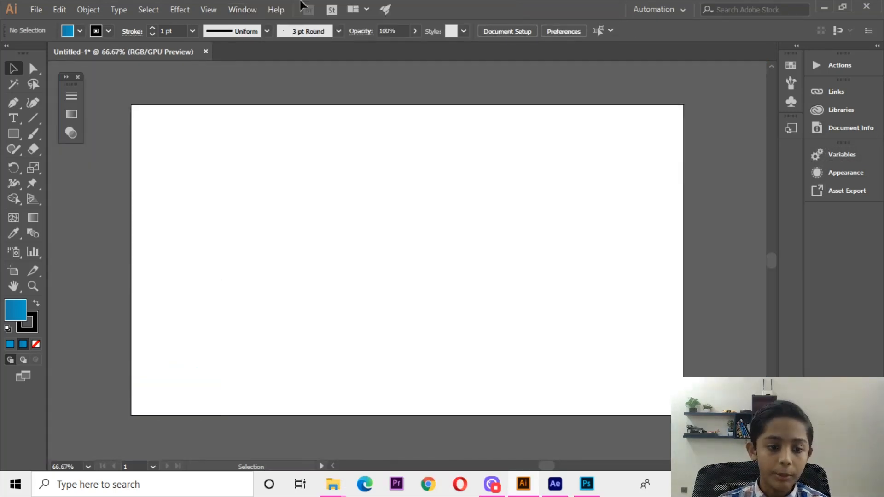
Open the Nature symbol library.
click(237, 9)
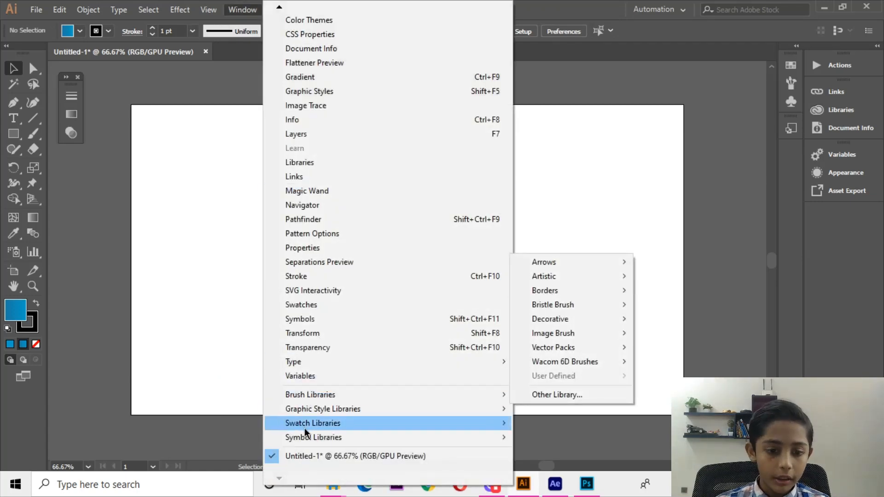
mouse_move(306, 437)
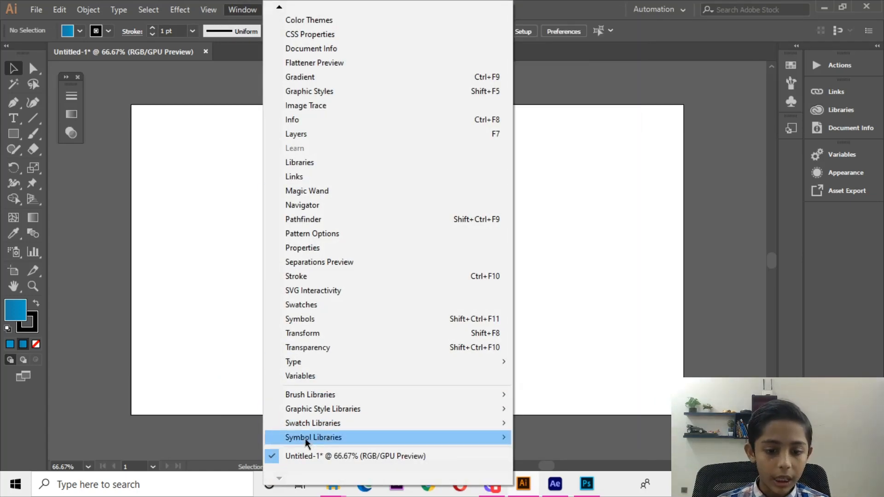
mouse_move(427, 438)
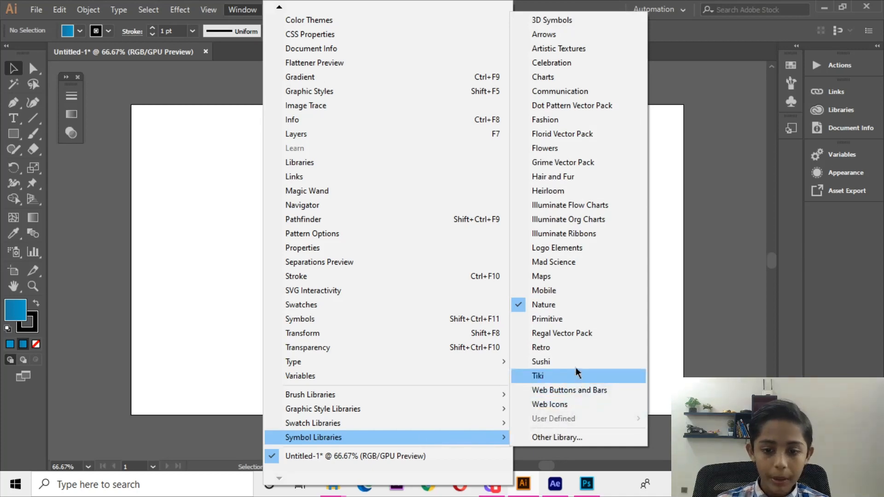
click(535, 306)
scroll(762, 127, up, 5)
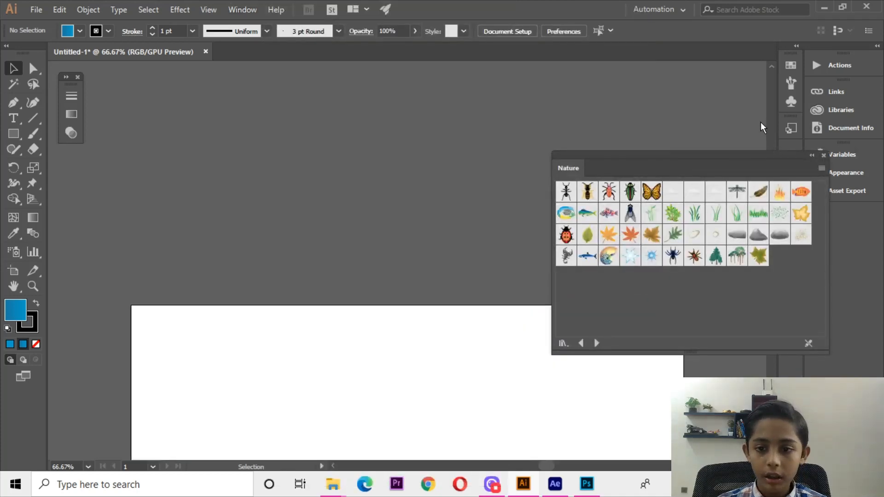
key(space)
drag(463, 205, 446, 40)
drag(437, 135, 469, 91)
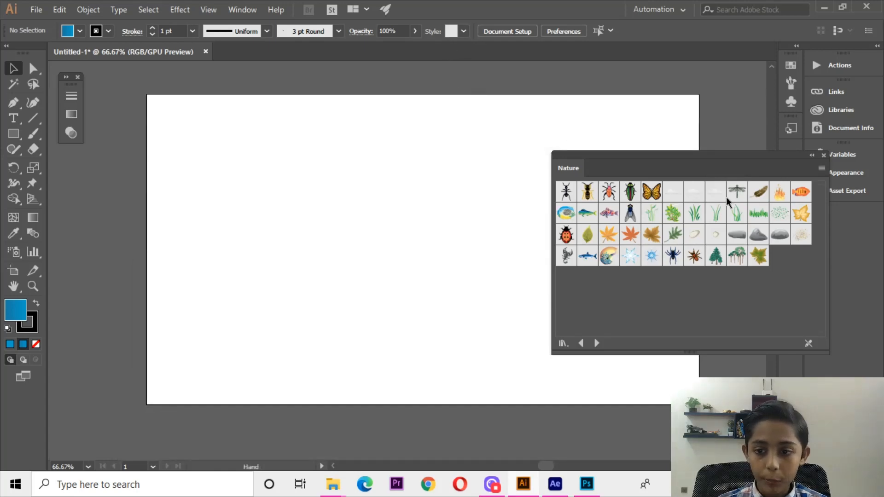
Place a Grass 4 symbol near the artboard's upper middle and a tall grass tuft symbol in its lower-left area.
drag(759, 215, 468, 173)
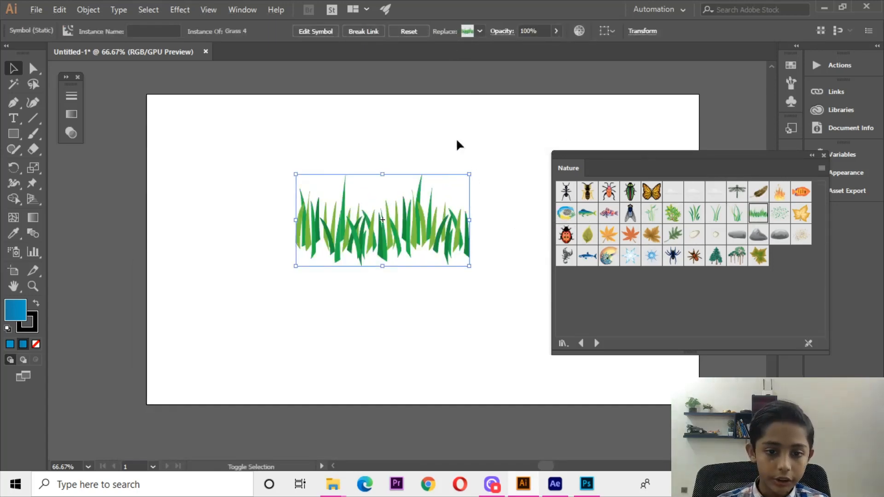
click(458, 144)
drag(695, 214, 336, 359)
click(408, 354)
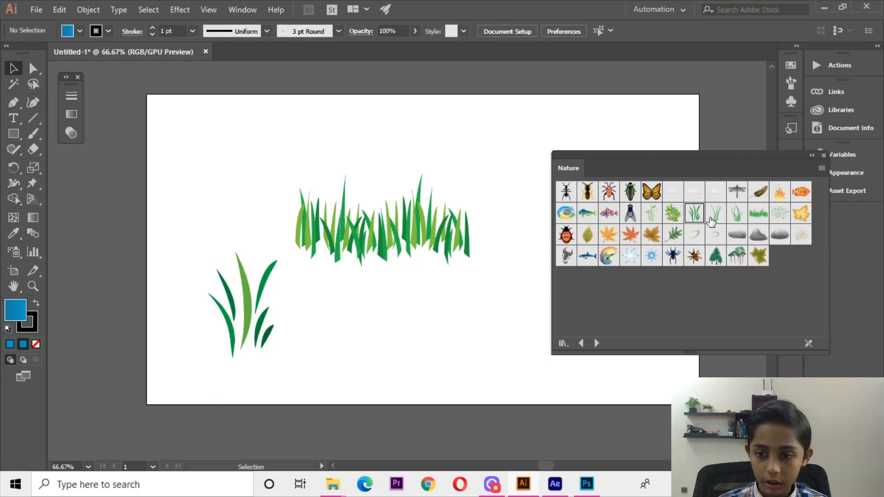
Place a Grass 2 symbol on the artboard below the grass strip, between the tall tuft and the Nature library.
drag(716, 213, 441, 365)
key(Delete)
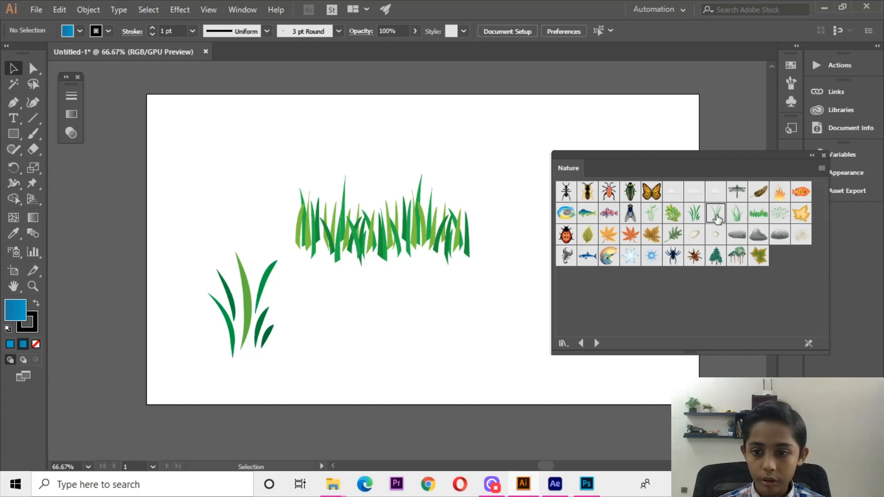
drag(717, 219, 509, 250)
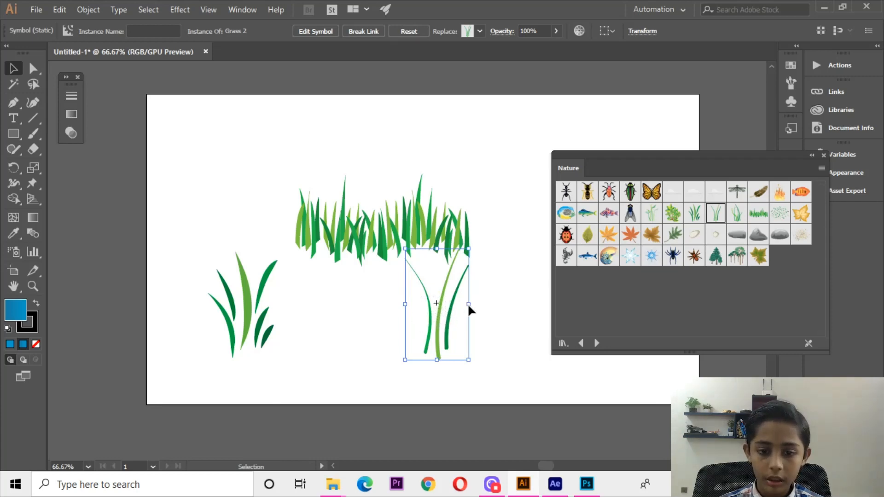
click(499, 302)
drag(418, 296, 379, 345)
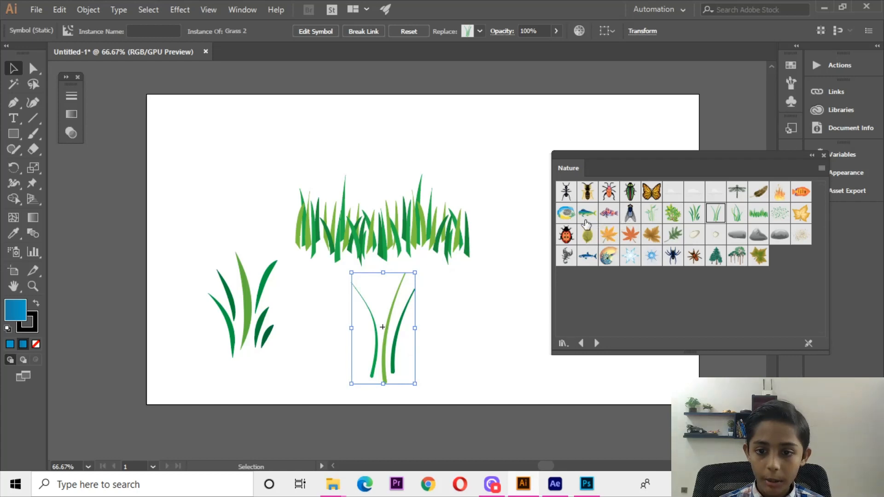
Place four fish symbols above the grass: blue-green Fish 3, the blue-yellow striped fish, purple Fish 4 and the orange fish.
drag(586, 220, 505, 193)
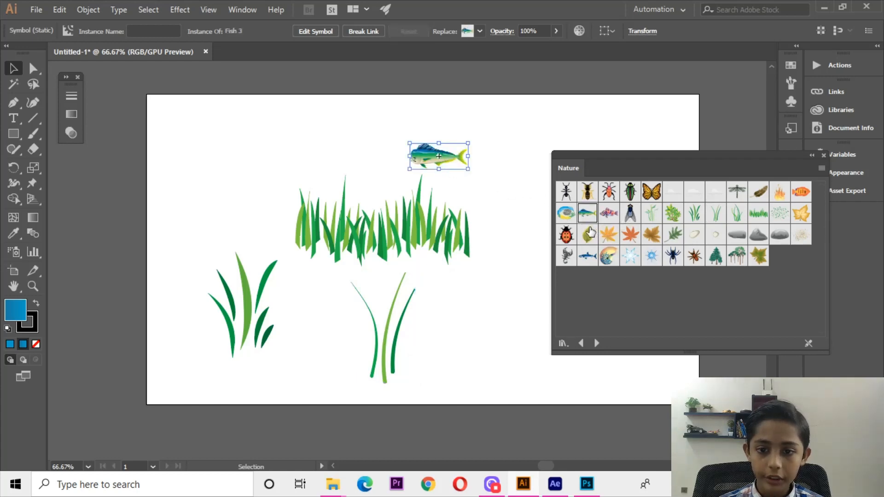
drag(566, 212, 359, 161)
drag(609, 214, 271, 187)
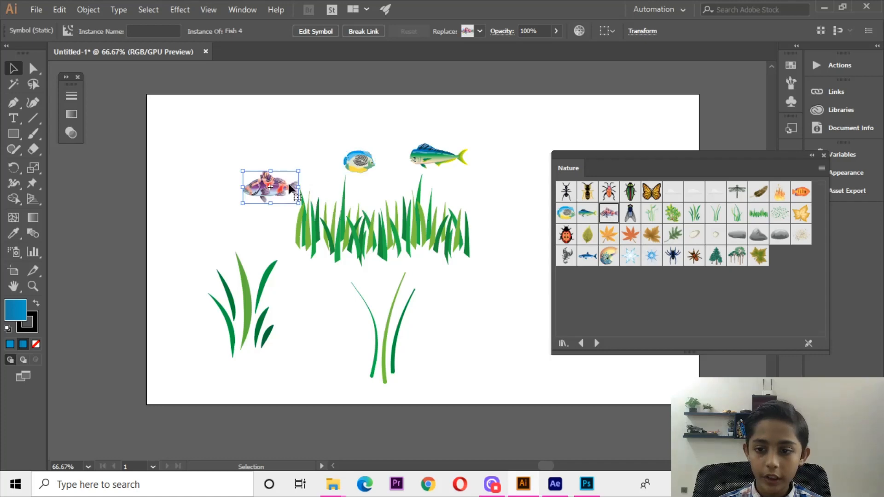
click(470, 188)
drag(797, 196, 514, 157)
drag(505, 126, 207, 396)
click(529, 121)
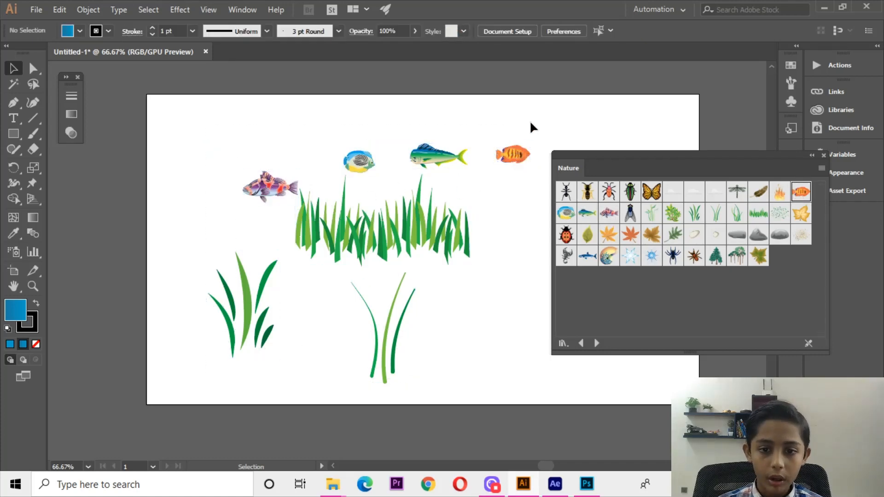
Select all four fish together and enlarge them outward toward the artboard's upper-left area.
click(512, 154)
shift+click(438, 156)
shift+click(359, 161)
shift+click(268, 180)
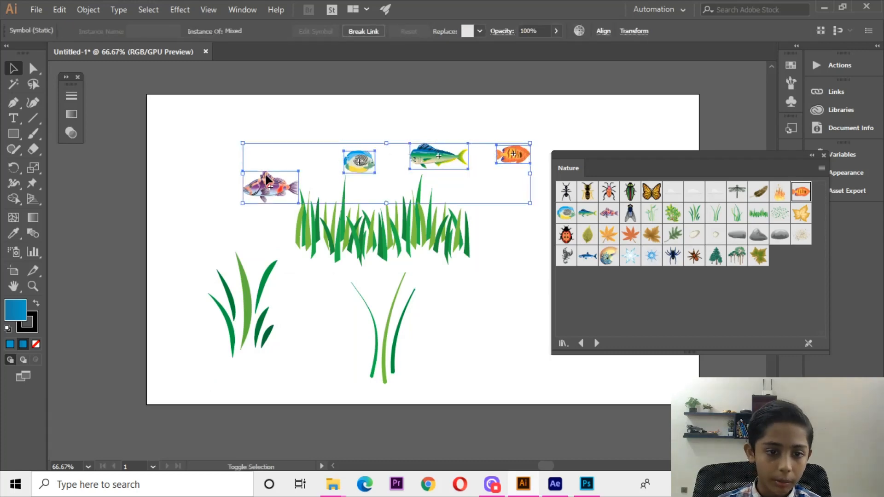
drag(244, 148, 180, 130)
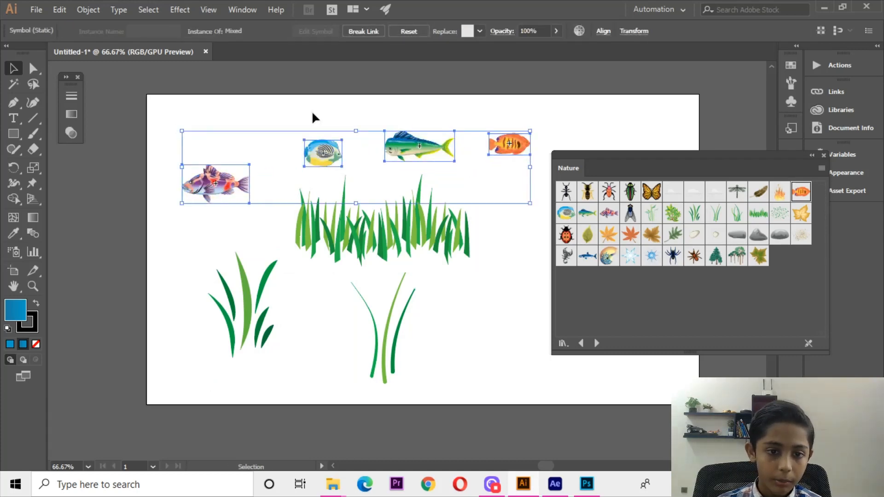
click(311, 113)
Bring the Grass 4 strip into Photoshop's lower-left canvas corner and duplicate it five times to cover the whole lower edge.
click(413, 212)
drag(412, 212, 230, 370)
key(Return)
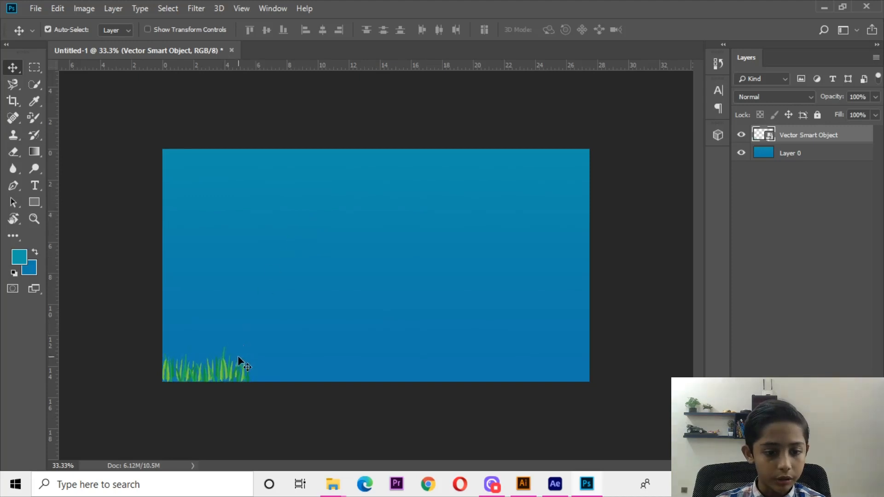
drag(203, 380, 639, 378)
key(ctrl+z)
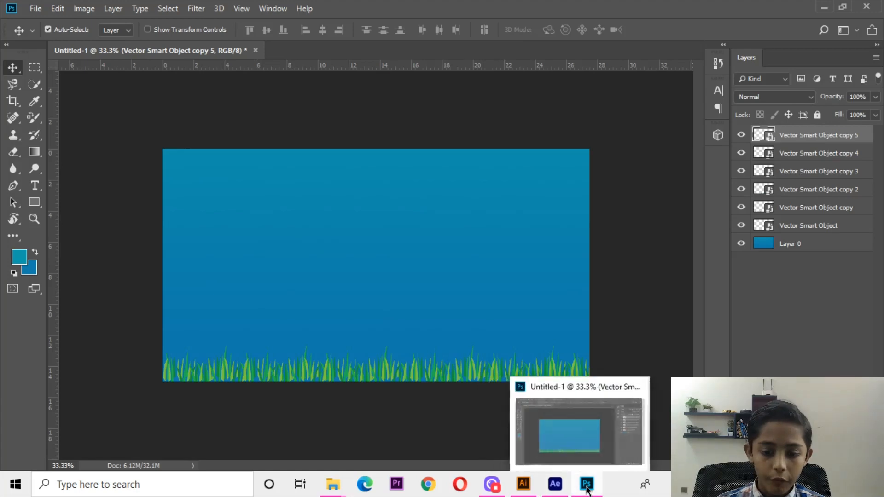
Bring the tall Grass 1 tuft from Illustrator into Photoshop, enlarged to about 194% in the canvas's lower-left corner.
click(528, 486)
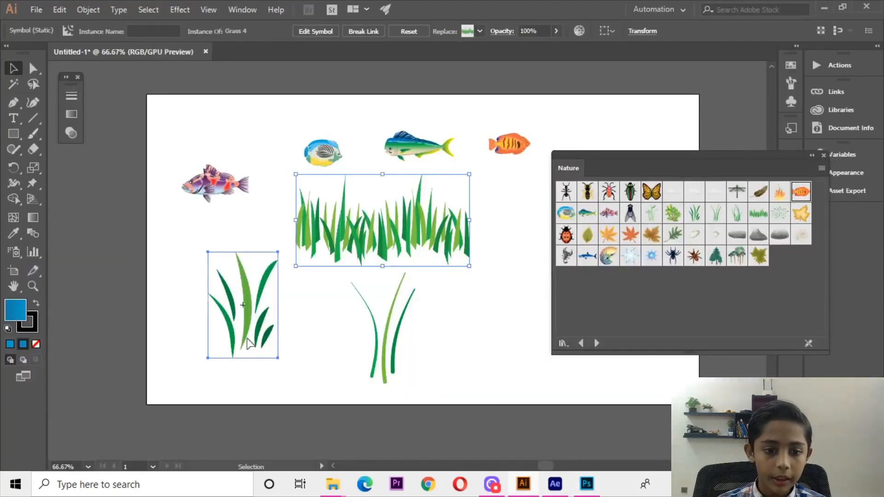
drag(257, 323, 236, 343)
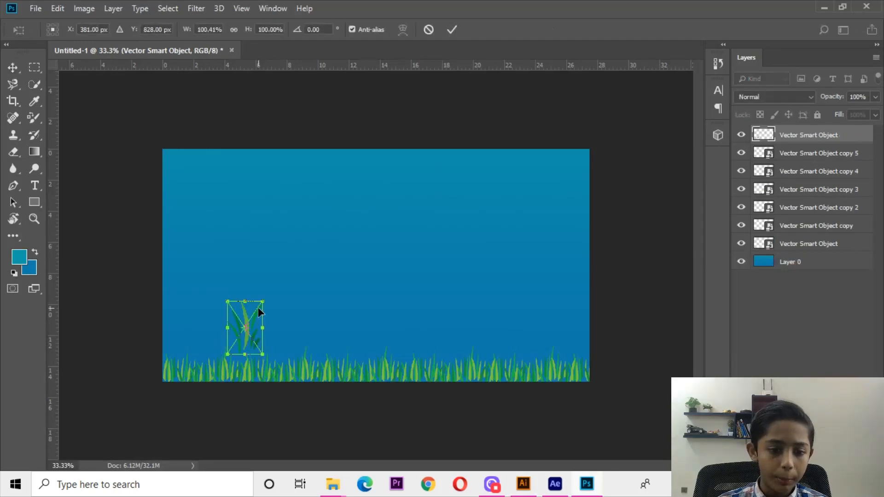
drag(262, 302, 233, 282)
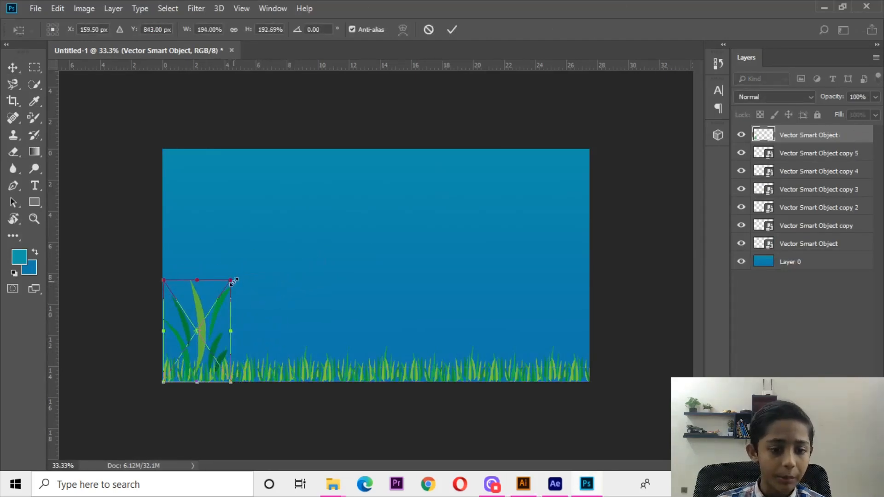
key(Return)
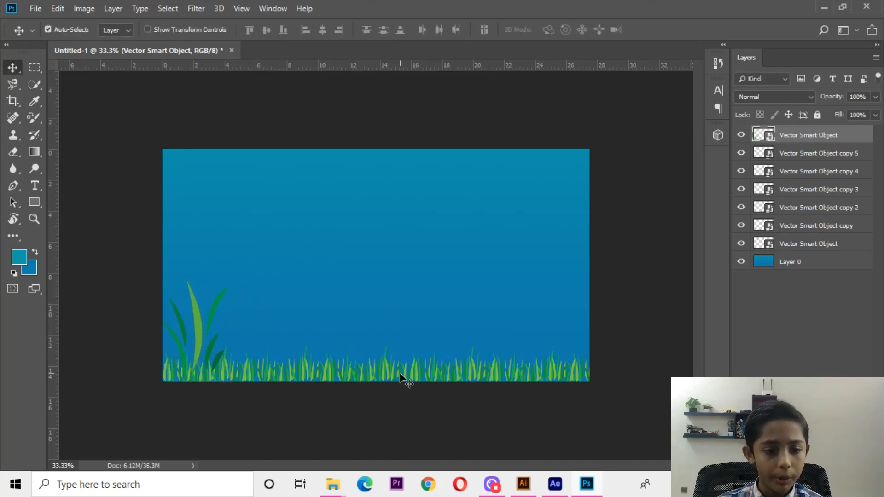
Shift the tall grass tuft slightly past the canvas's left edge and lower its base into the grass strip.
key(ctrl+t)
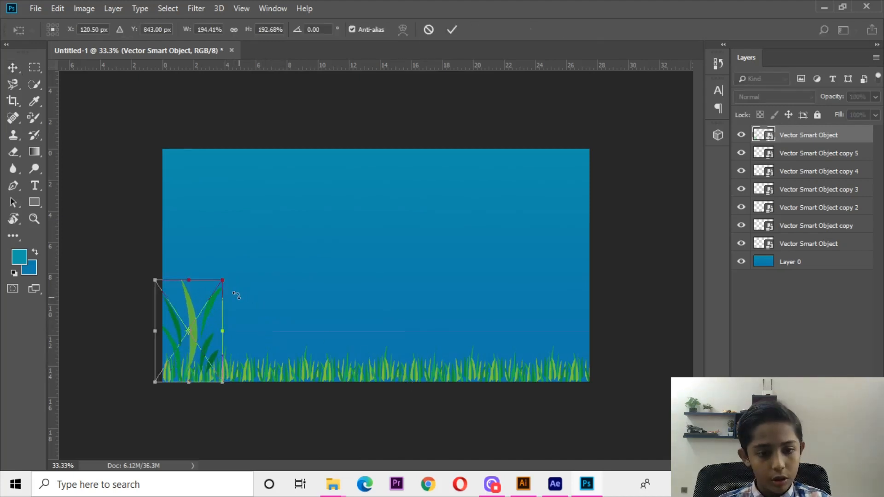
drag(229, 279, 228, 277)
key(Return)
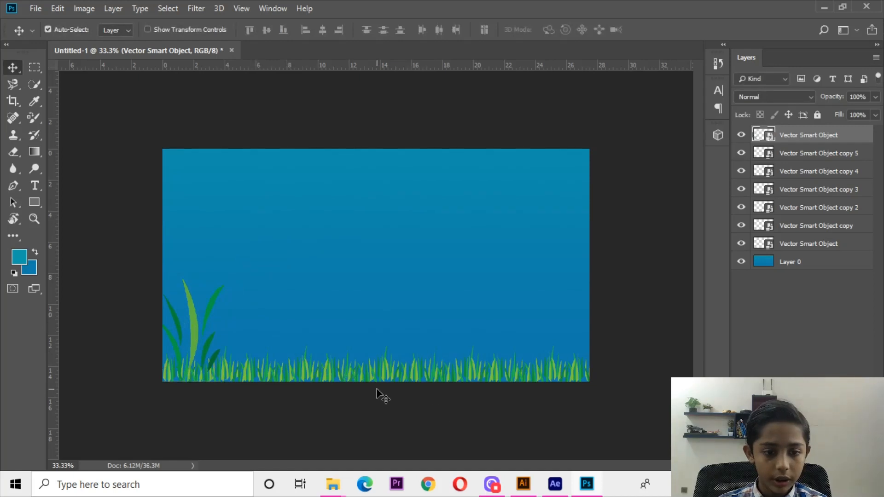
key(shift+Down)
key(shift+Down)
key(shift+Down)
key(shift+Down)
key(shift+Down)
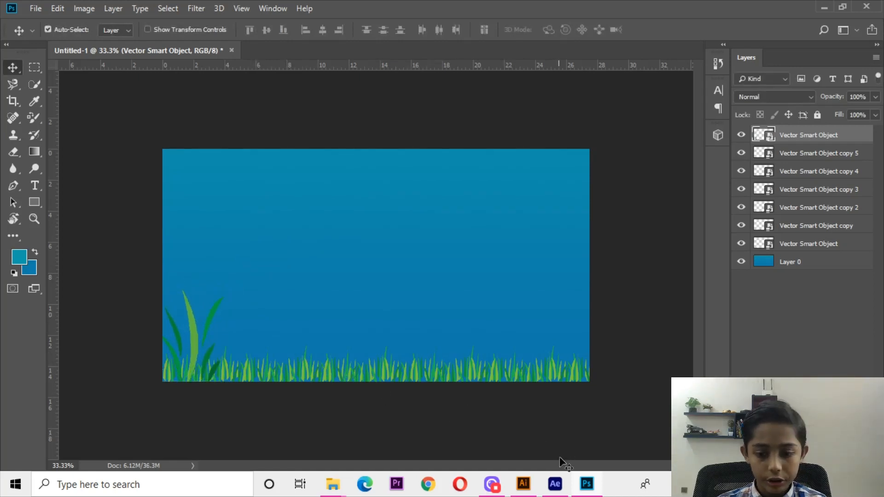
Bring the curved-blade grass symbol from Illustrator's Nature library into Photoshop, enlarged to about 254% just right of the tall tuft.
click(524, 484)
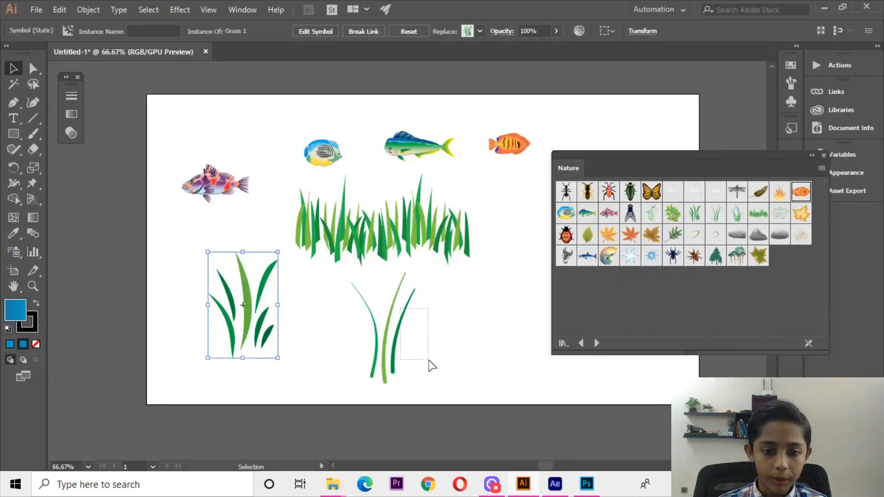
click(407, 330)
drag(394, 321, 462, 332)
drag(738, 224, 248, 297)
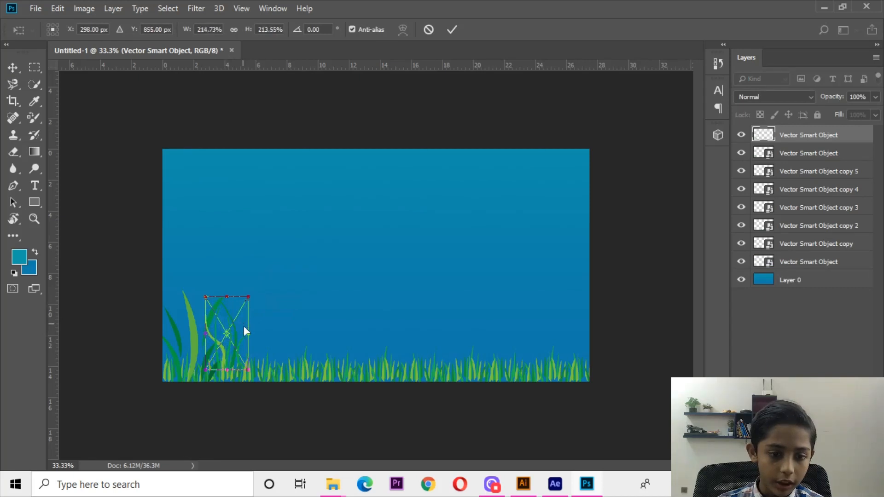
drag(244, 331, 265, 303)
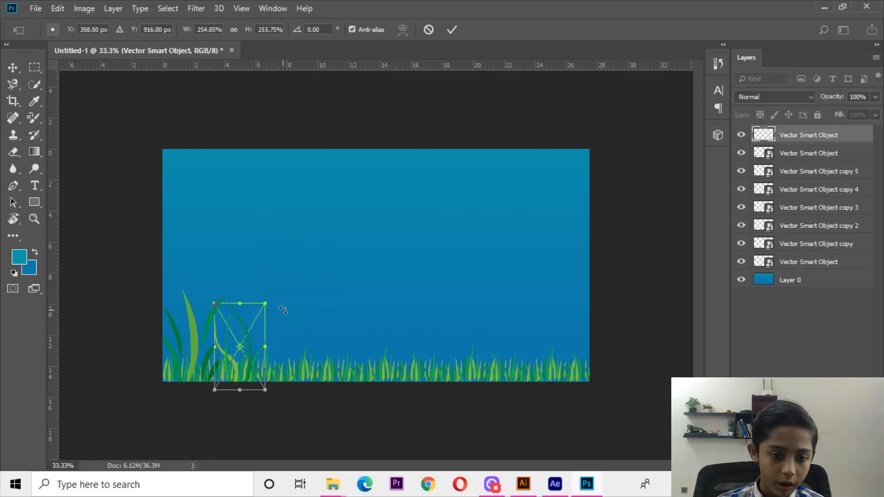
key(Return)
Raise the tall grass tuft a little and enlarge the curved-blade grass beside it.
click(819, 155)
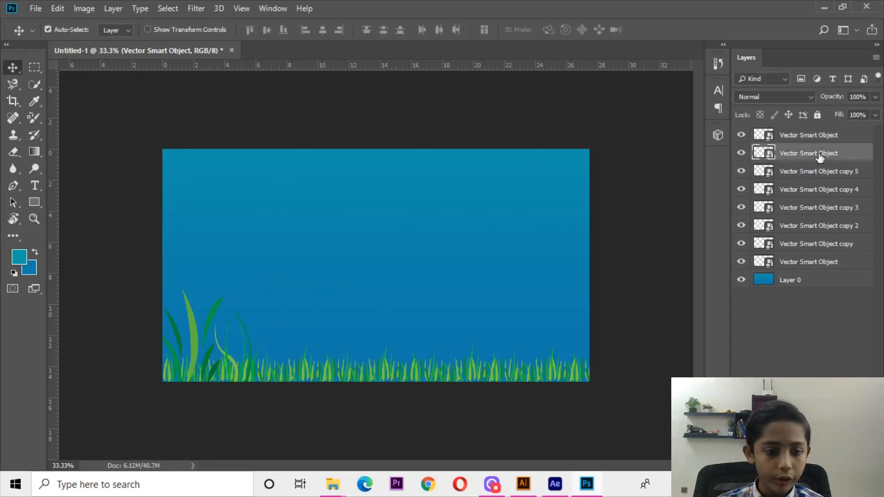
click(803, 142)
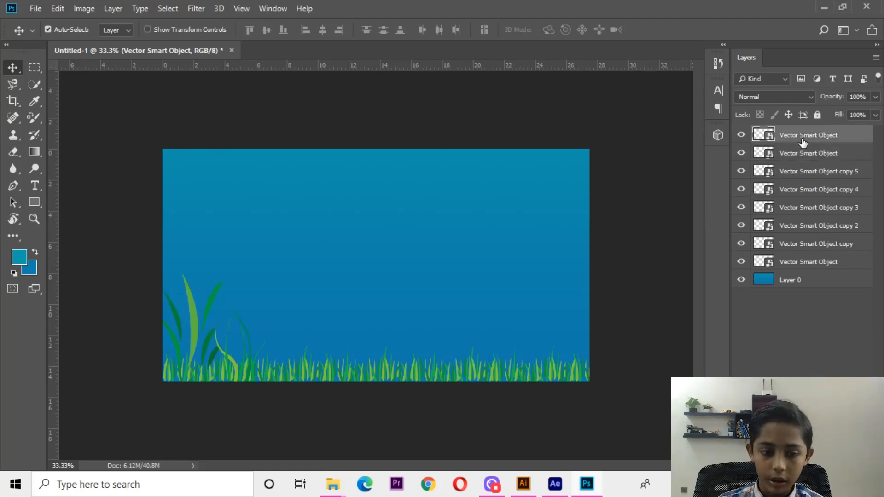
drag(262, 302, 279, 293)
key(Return)
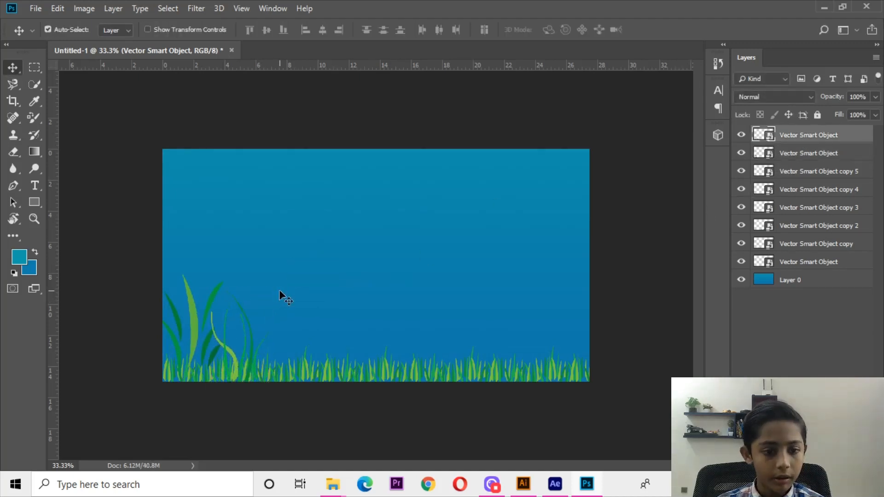
click(837, 148)
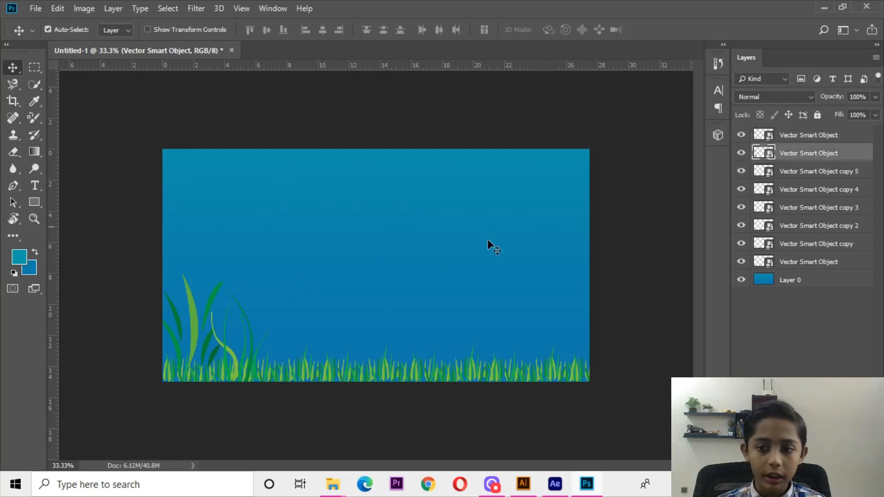
drag(224, 316, 551, 314)
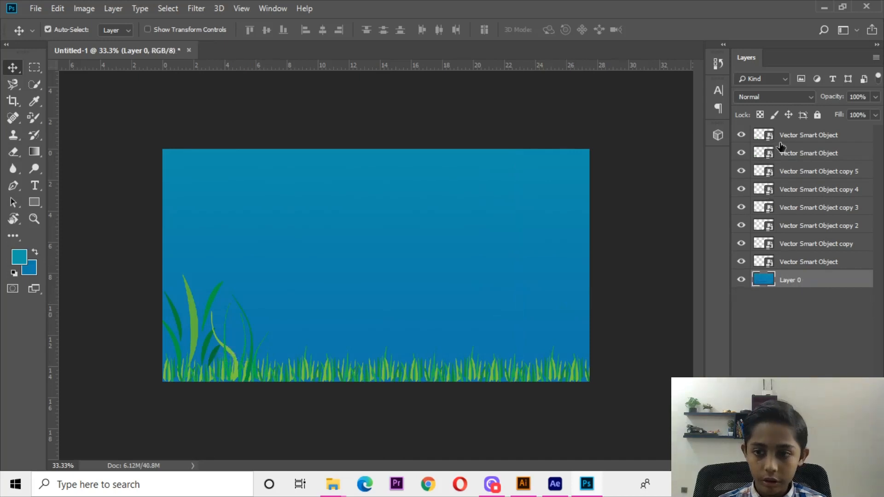
click(780, 139)
drag(177, 330, 255, 318)
key(ctrl+z)
click(818, 154)
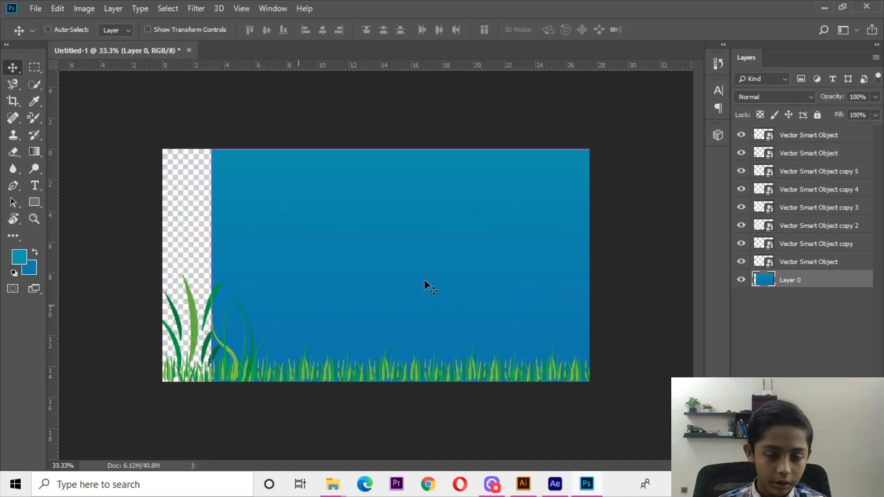
key(ctrl+z)
Duplicate the tall grass tuft into the canvas's lower-right corner and enlarge the copy to about 225%.
click(822, 139)
click(772, 153)
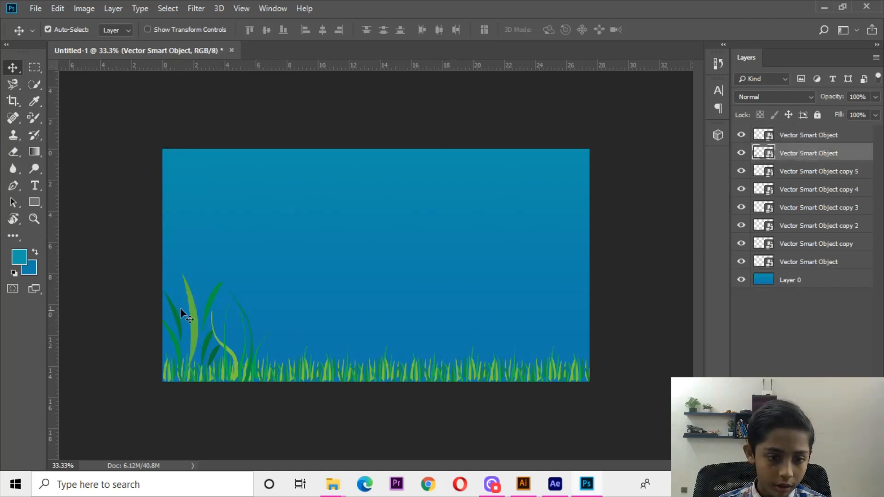
drag(190, 310, 257, 297)
key(ctrl+z)
drag(195, 310, 563, 320)
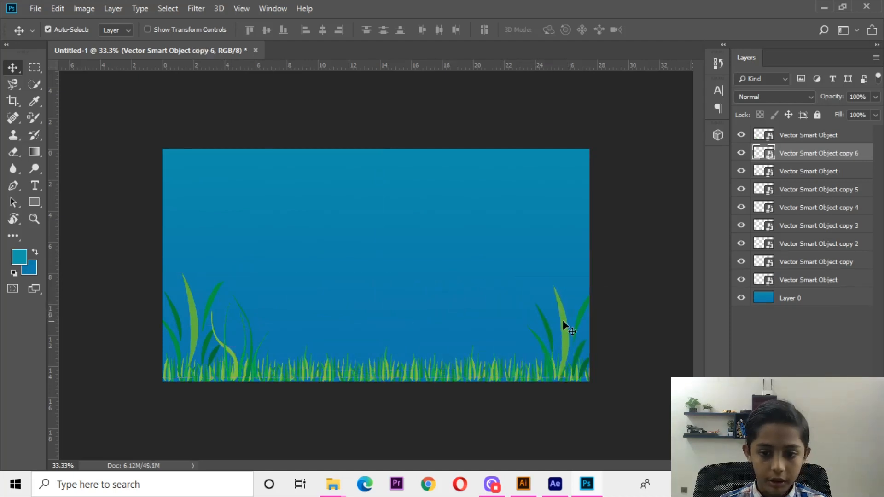
key(ctrl+t)
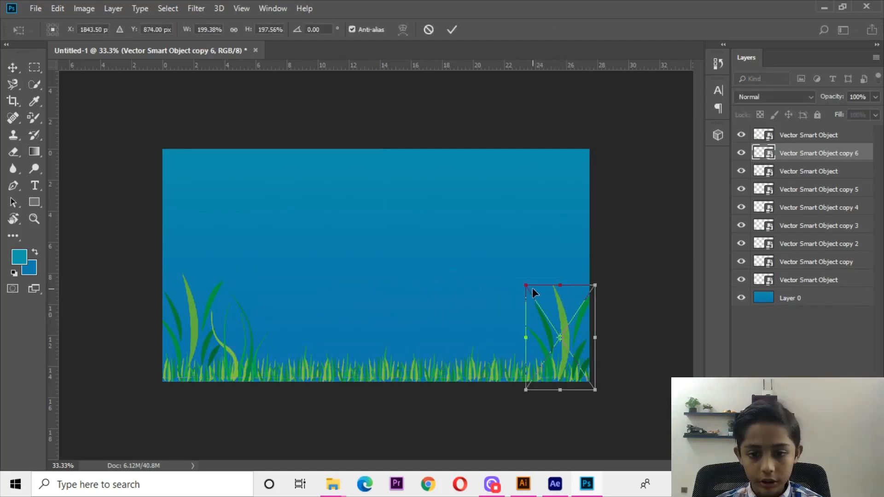
drag(523, 283, 506, 279)
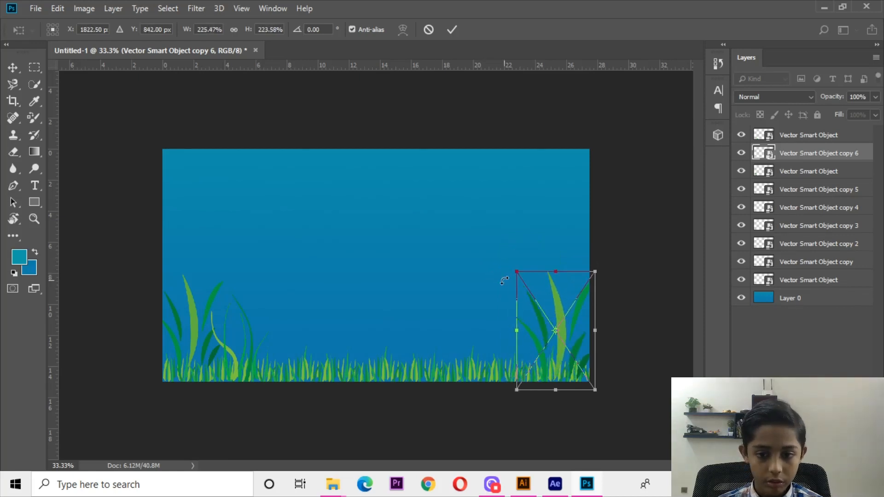
key(Return)
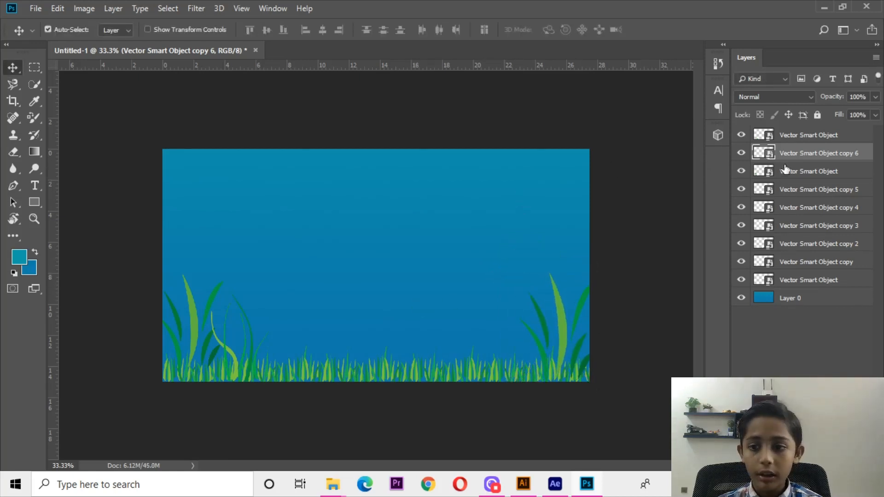
Merge all the grass smart object layers above Layer 0 into a single layer.
drag(824, 139, 779, 279)
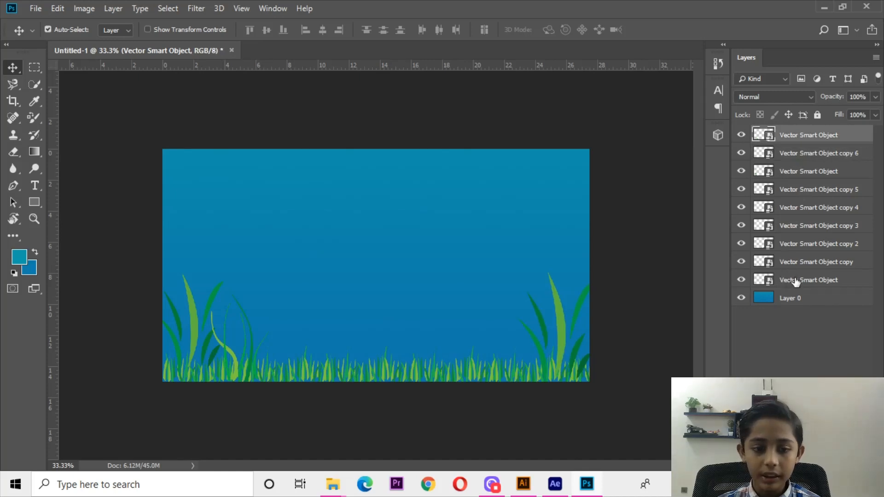
shift+click(795, 281)
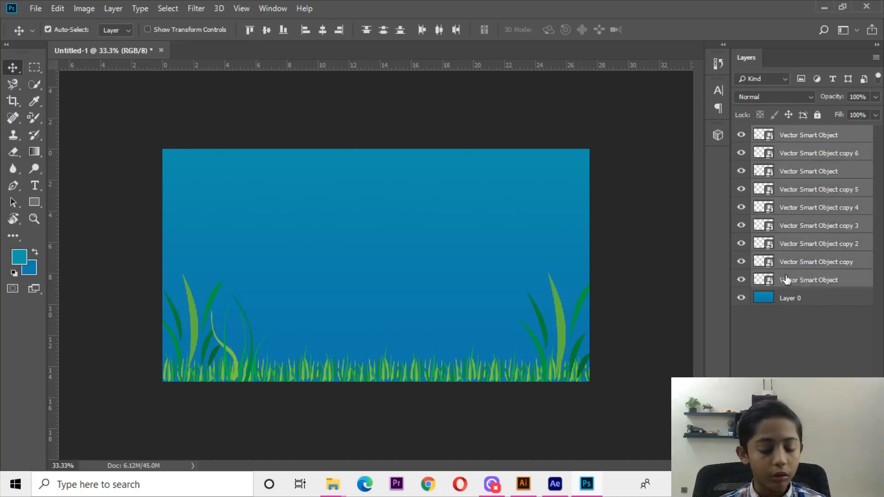
key(ctrl+e)
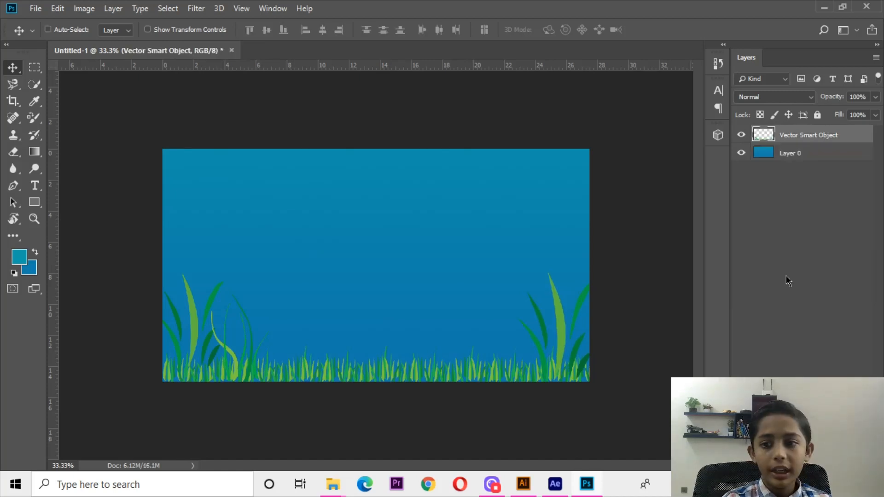
Rename the merged grass layer as Plants.
double_click(789, 132)
key(BackSpace)
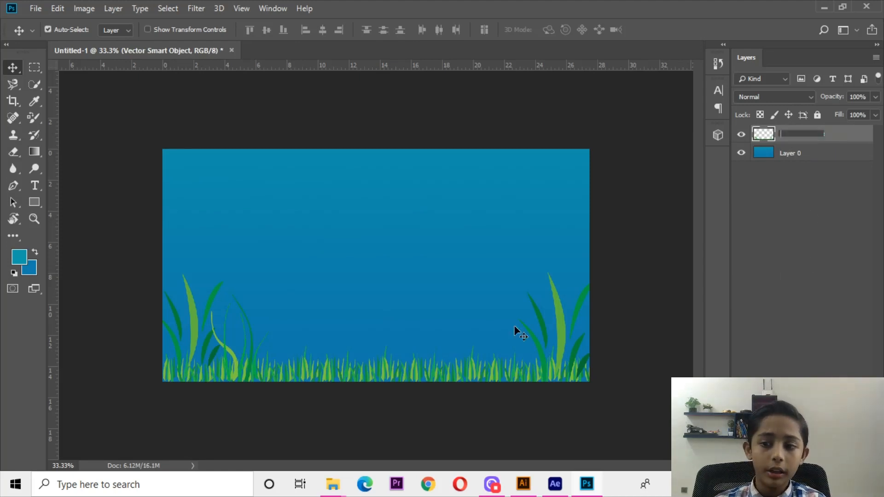
text(Plan)
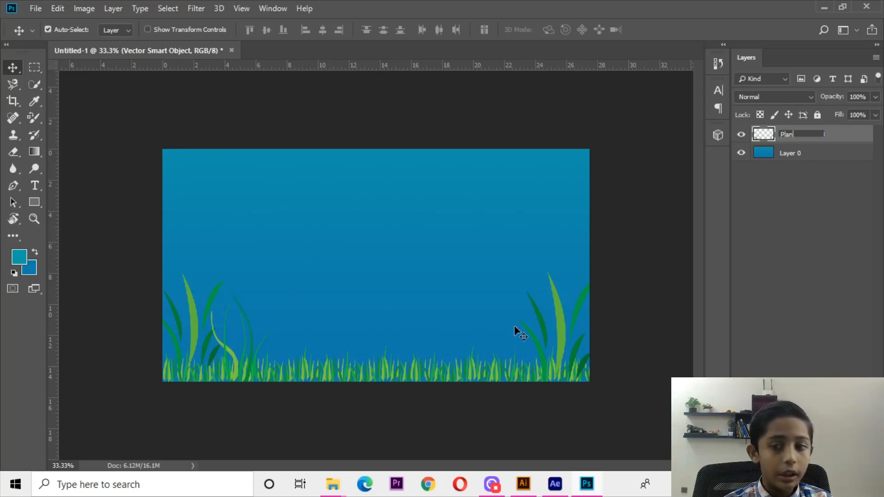
text(ts)
key(Return)
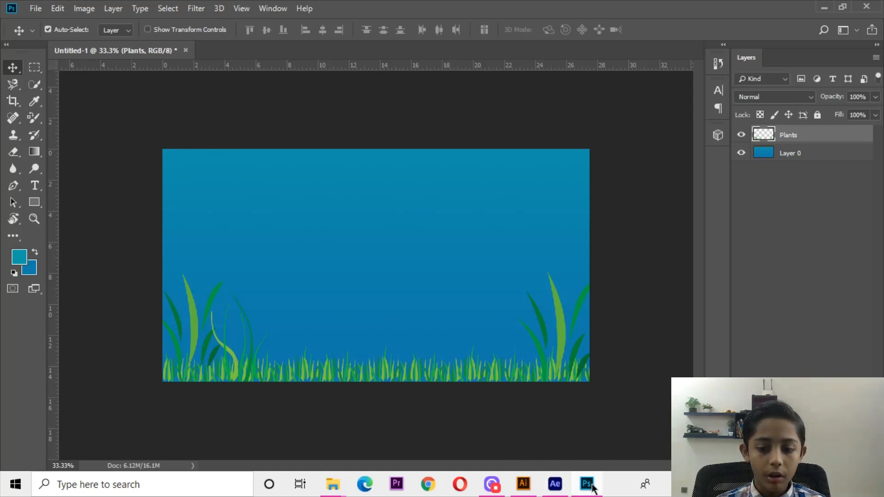
Bring the long green-and-blue fish symbol from Illustrator into Photoshop, enlarged and placed right of the canvas center above the grass.
click(524, 484)
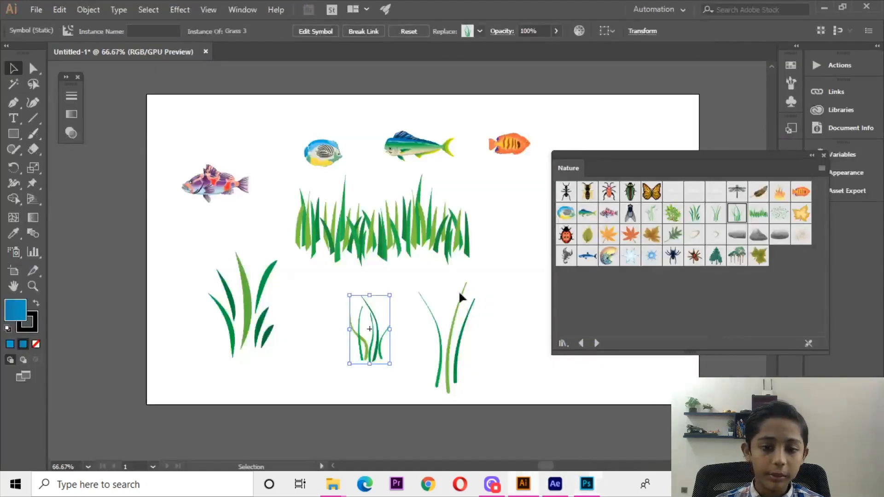
click(411, 140)
click(501, 136)
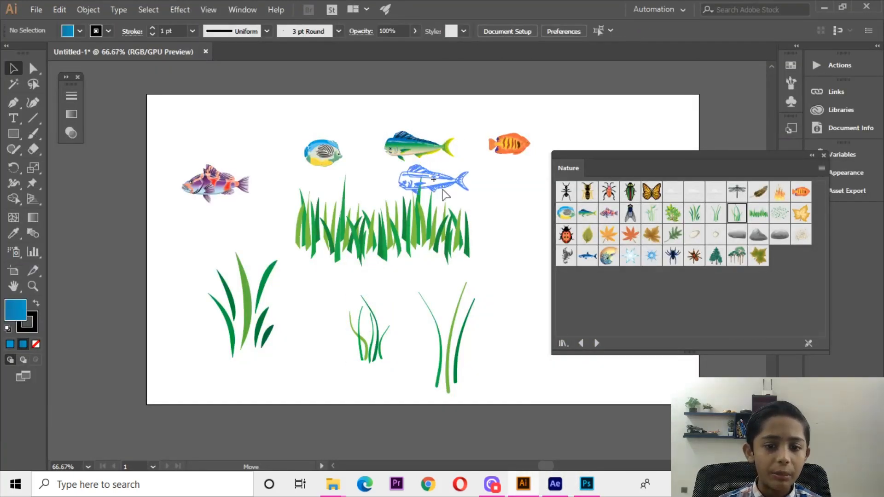
click(587, 484)
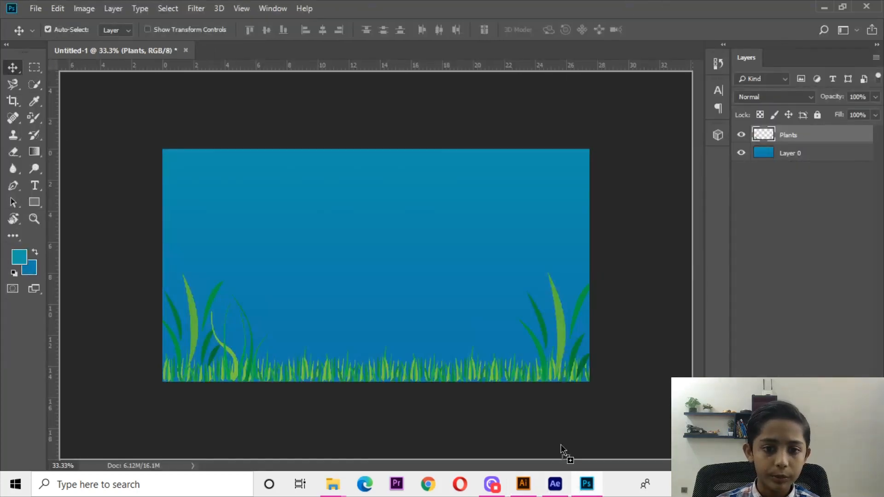
key(ctrl+v)
drag(446, 286, 481, 283)
key(Return)
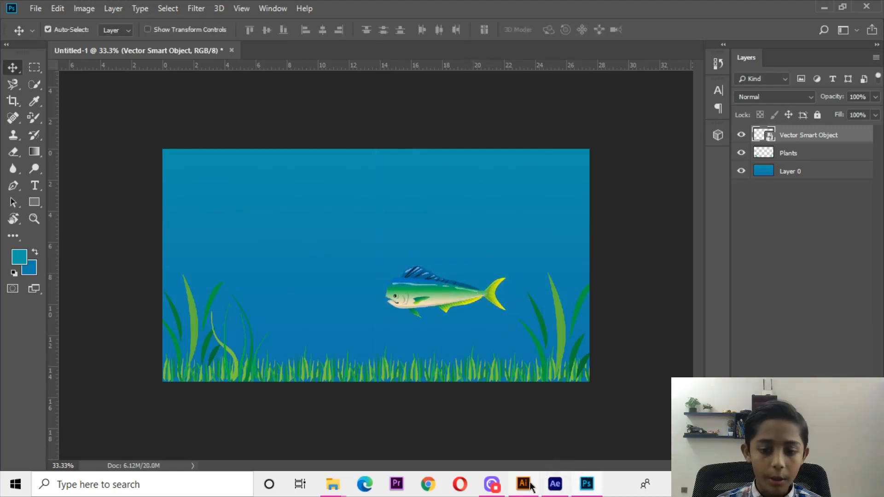
Bring the purple fish symbol from Illustrator into Photoshop, enlarged to about 211%, and raise it into the canvas's upper half left of center.
click(524, 484)
drag(214, 184, 356, 209)
key(Return)
key(Up)
key(Up)
key(Up)
key(Up)
key(Up)
key(Up)
key(Up)
key(Up)
key(Up)
key(Up)
key(Up)
key(Up)
key(Up)
key(Up)
key(Up)
key(Up)
key(Up)
key(Up)
key(Up)
key(Up)
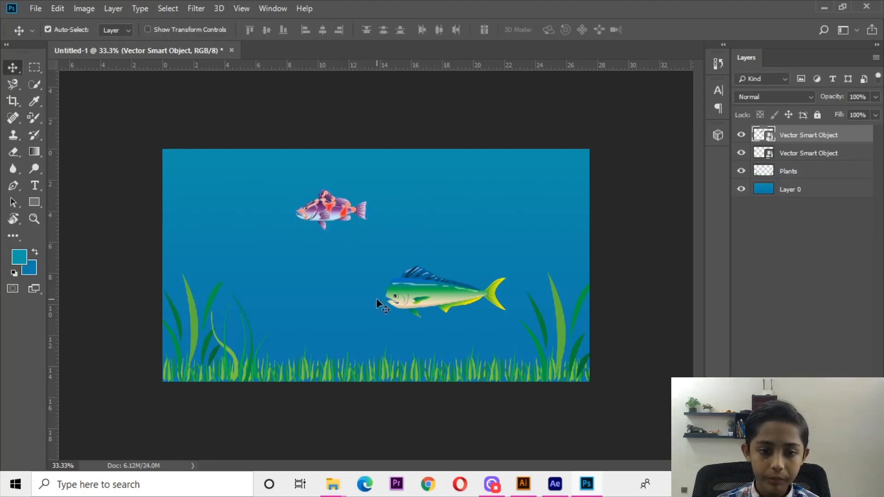
Enlarge the purple fish slightly and raise it closer to the canvas's upper edge.
key(ctrl+t)
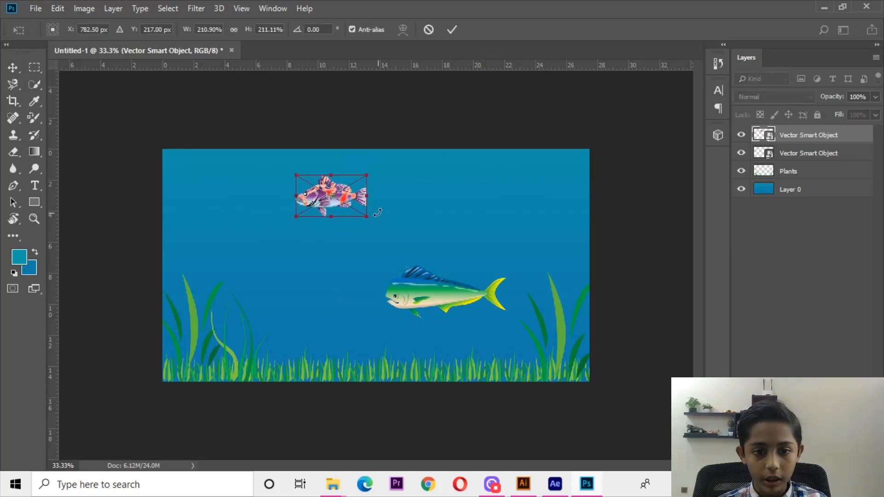
drag(367, 216, 379, 223)
key(Return)
key(Up)
key(Up)
key(Up)
key(Up)
key(Up)
key(Up)
key(Up)
key(Up)
key(Up)
key(Up)
key(Up)
key(Up)
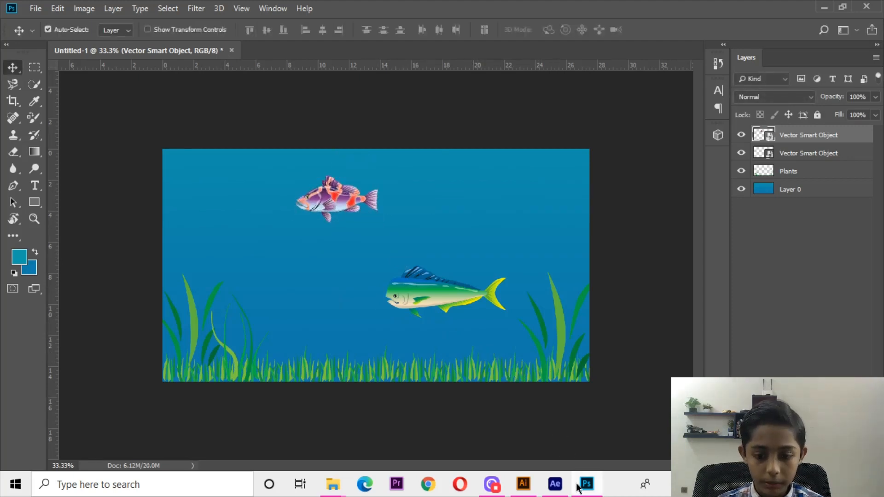
mouse_move(585, 484)
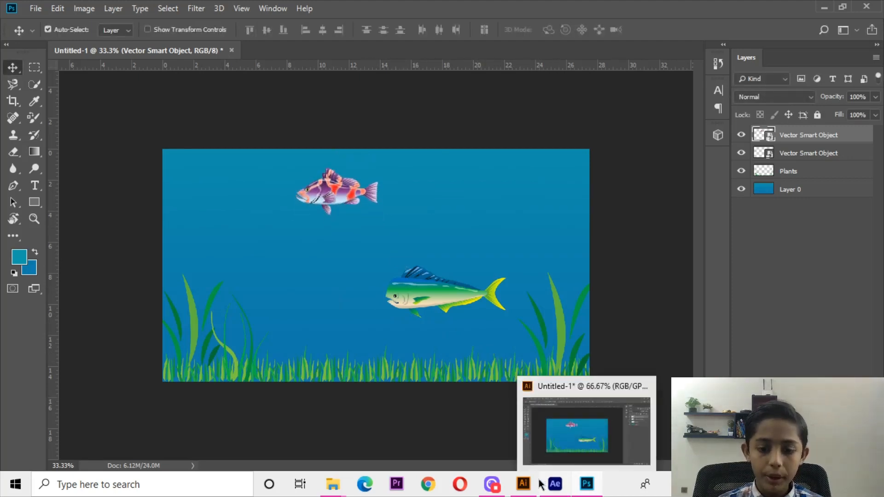
click(531, 407)
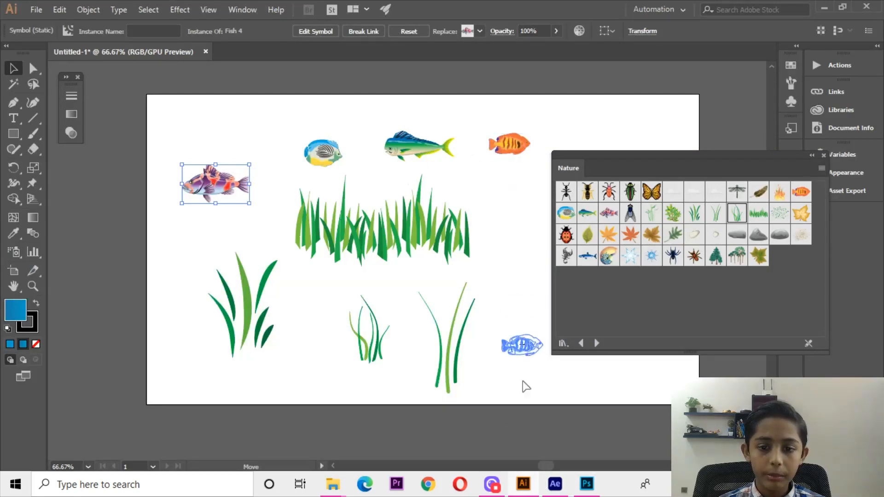
click(555, 484)
click(585, 486)
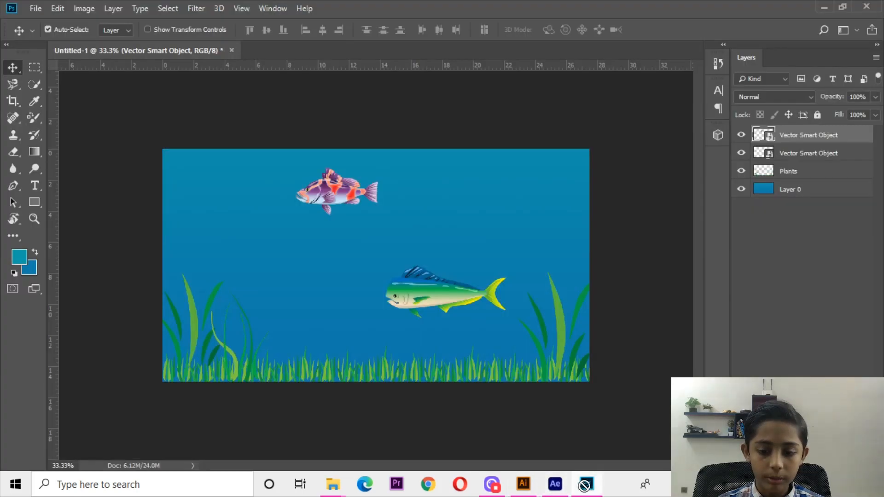
key(ctrl+v)
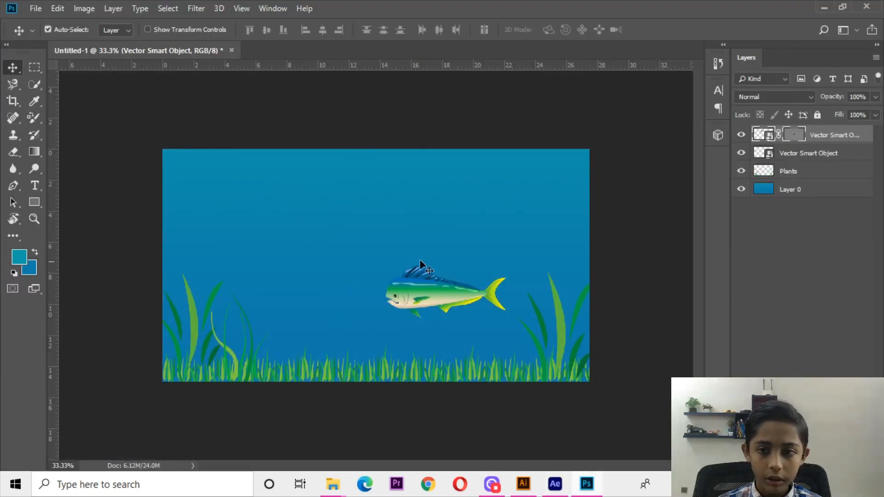
key(ctrl+z)
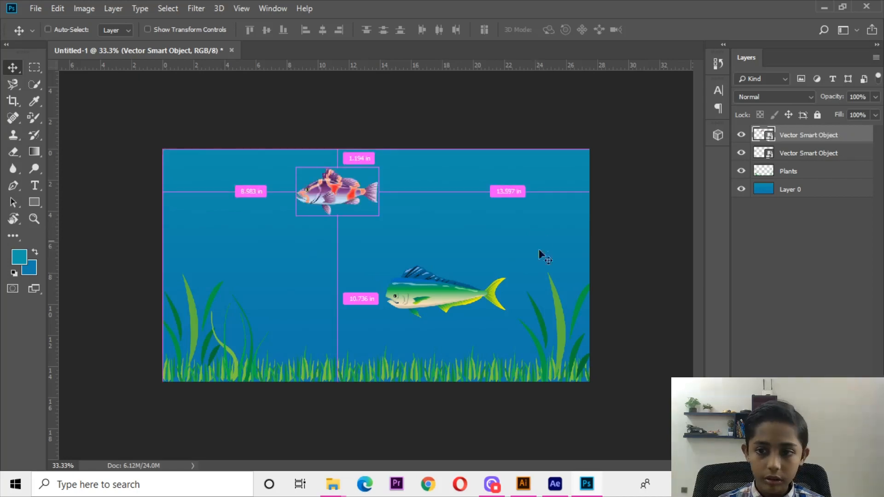
Bring the orange fish symbol from Illustrator into Photoshop, enlarged to about 300% and placed below the purple fish.
click(524, 483)
drag(528, 153, 355, 273)
drag(349, 305, 336, 254)
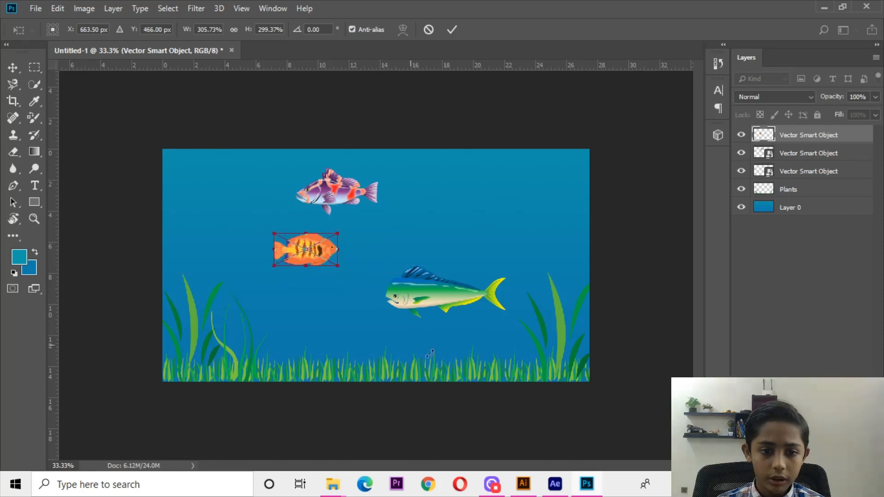
key(Return)
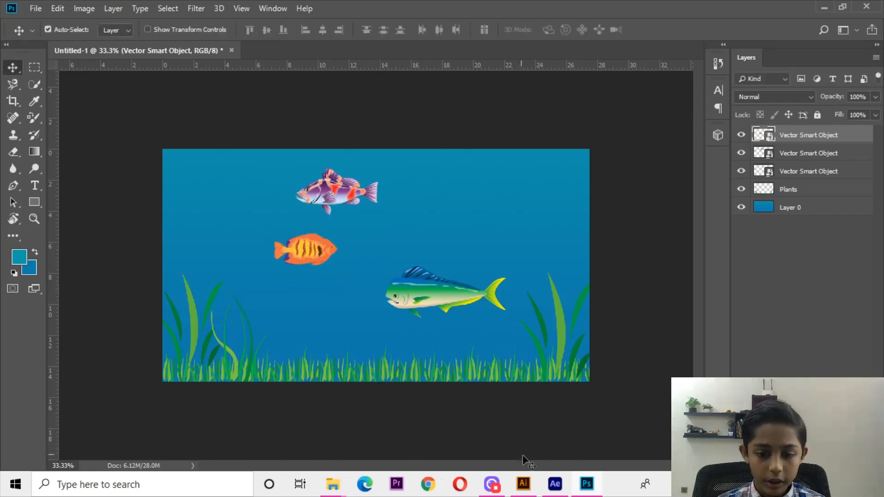
Bring the small blue-and-yellow striped fish from Illustrator into Photoshop beside the orange fish, and raise both fish slightly.
click(523, 483)
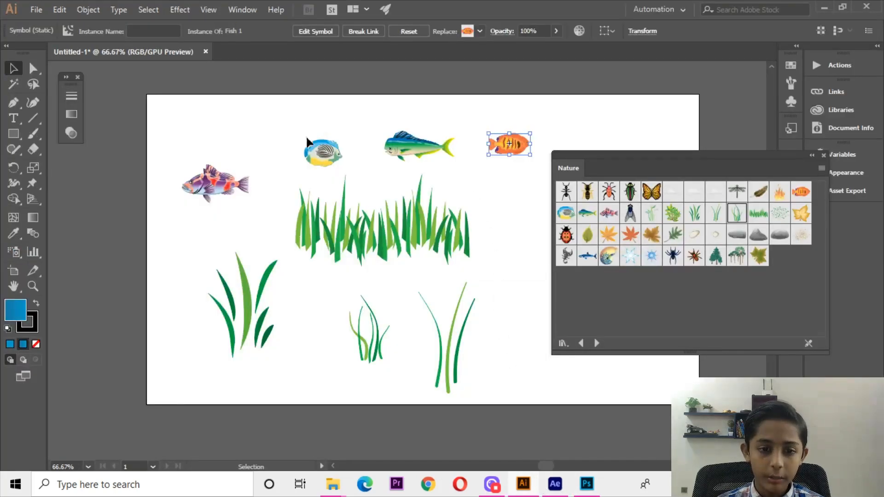
drag(308, 140, 399, 258)
key(Return)
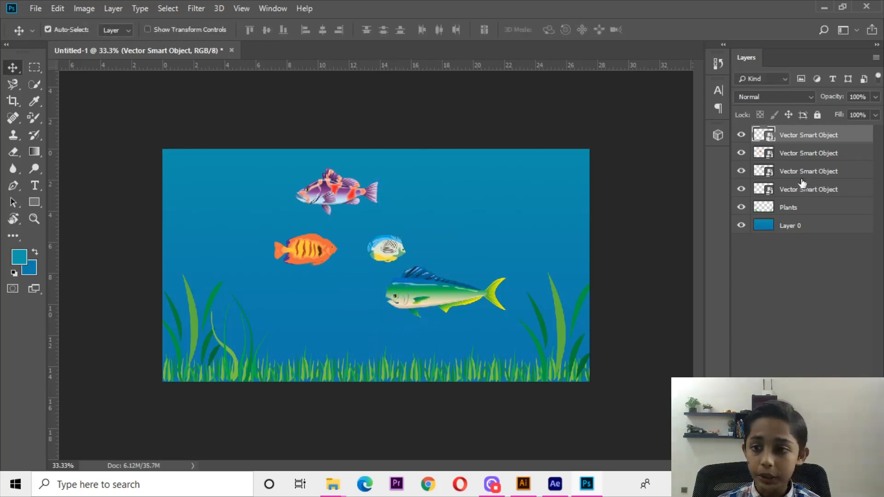
shift+click(809, 157)
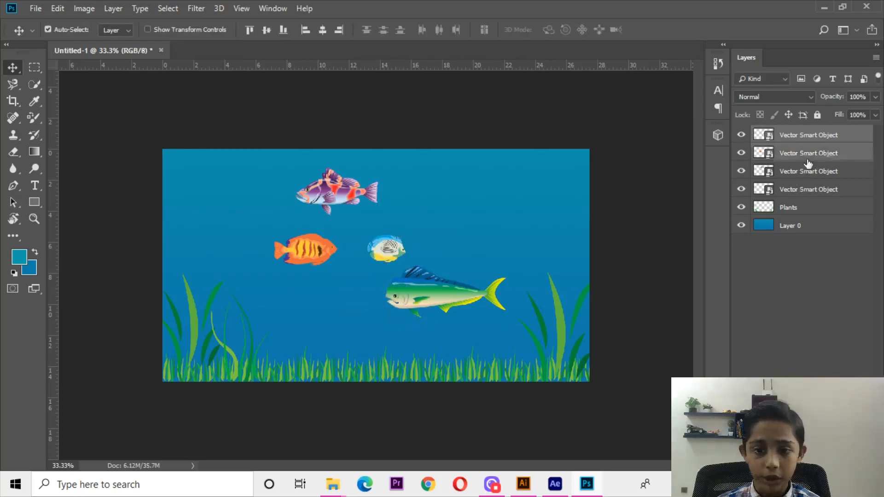
Rename the long green fish's layer as Big Fish.
click(826, 196)
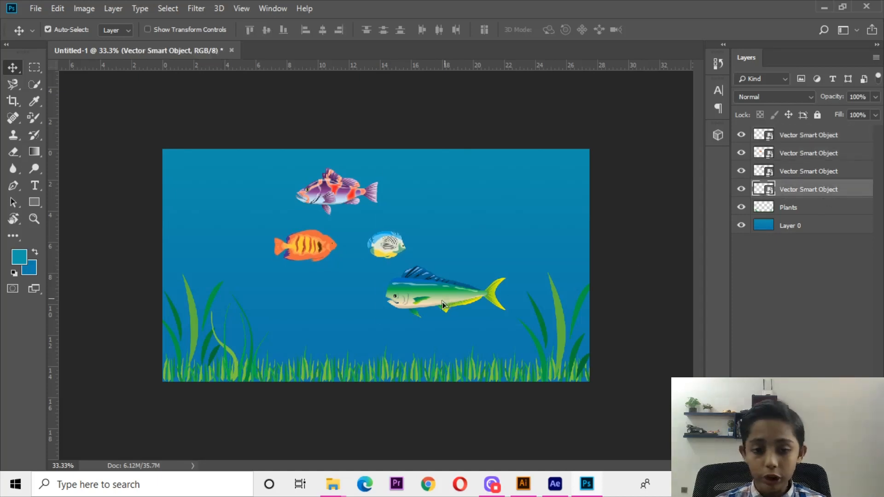
double_click(809, 189)
key(BackSpace)
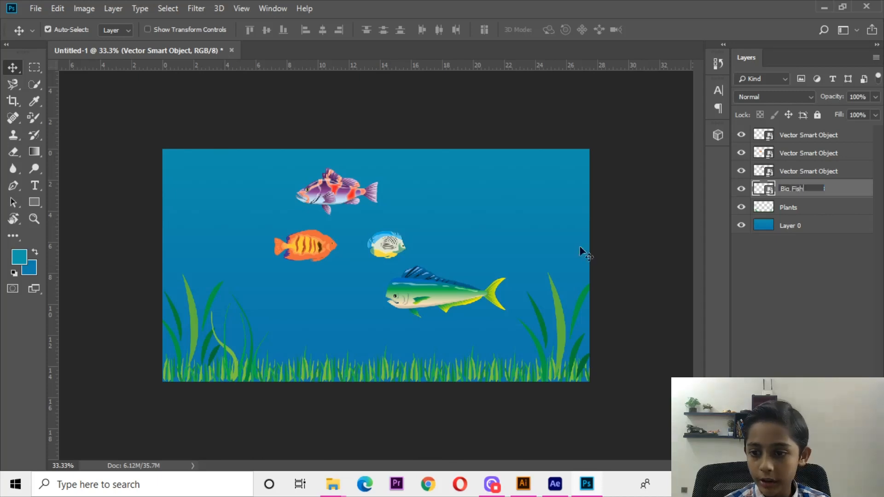
key(Return)
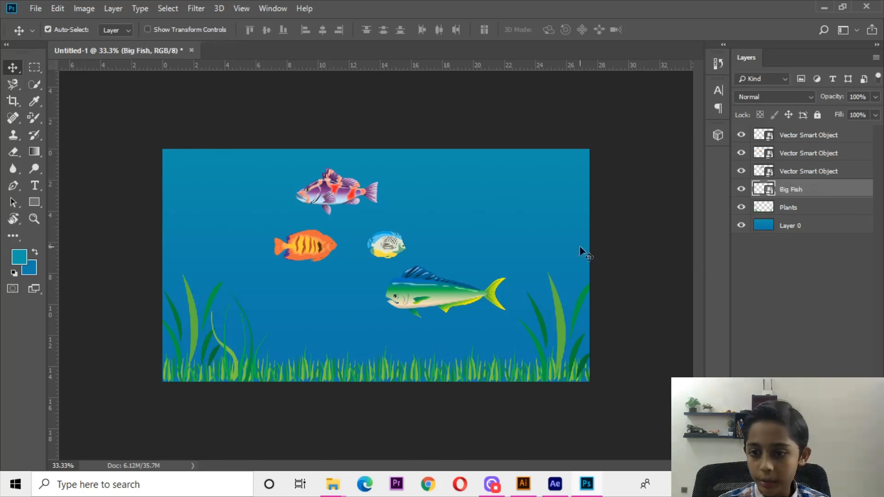
Rename the purple fish's layer as Purple Fish.
double_click(796, 171)
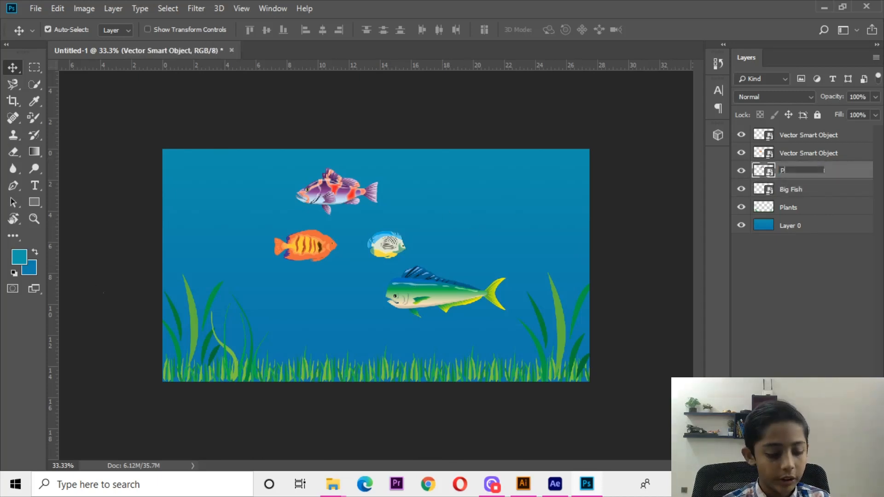
text(Purple Fish)
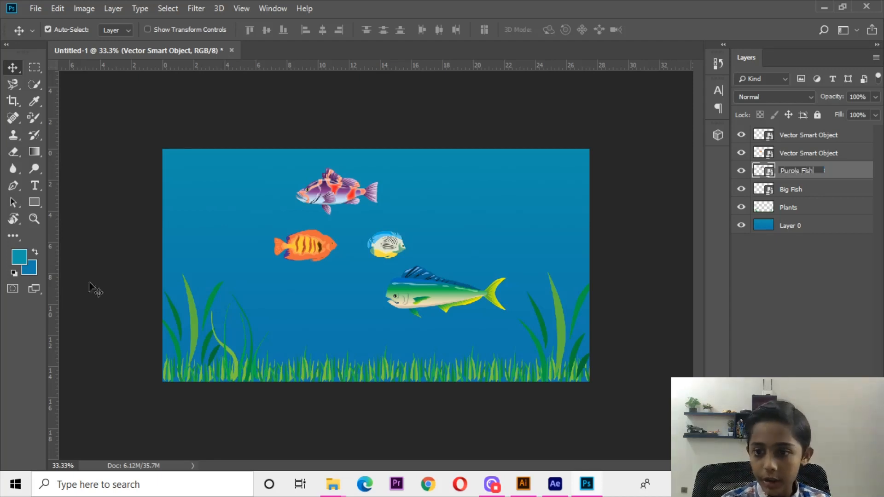
key(Return)
drag(352, 196, 312, 189)
key(ctrl+z)
Rename the orange fish's layer as Orange Fish.
double_click(792, 153)
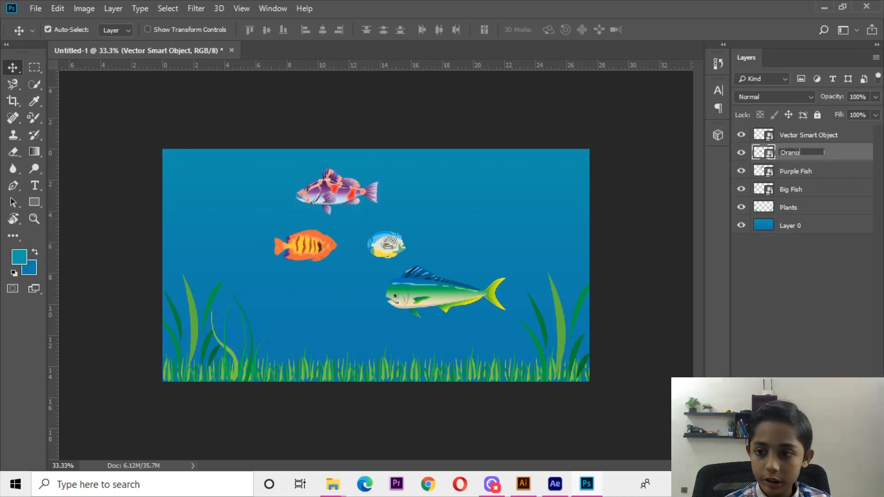
key(Return)
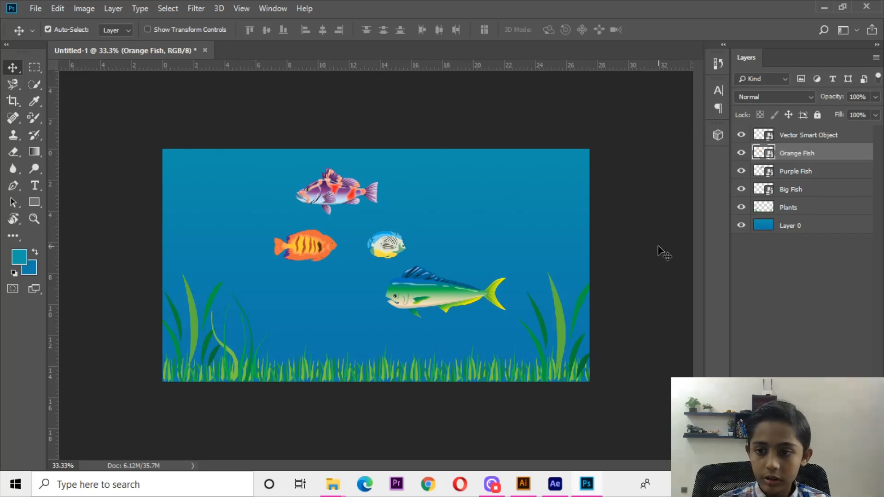
drag(278, 242, 246, 252)
key(ctrl+z)
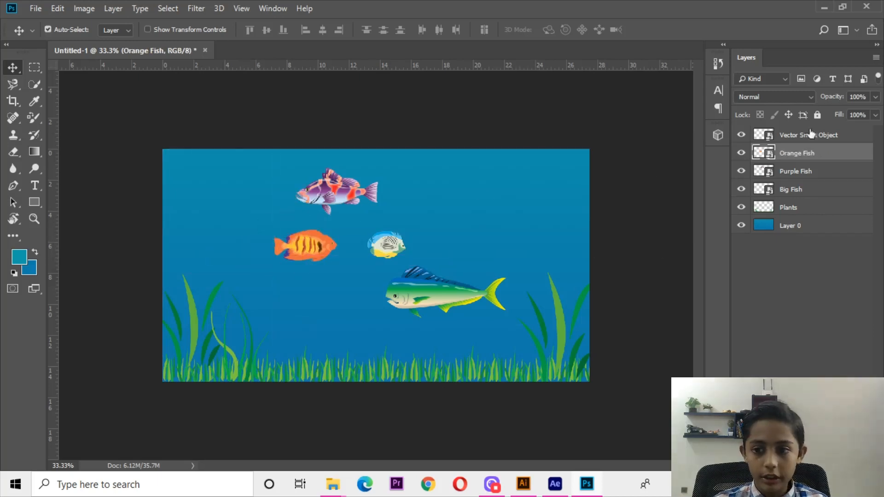
Rename the blue-and-yellow striped fish's layer as Small Fish, and select the Plants layer.
double_click(809, 135)
text(Smal)
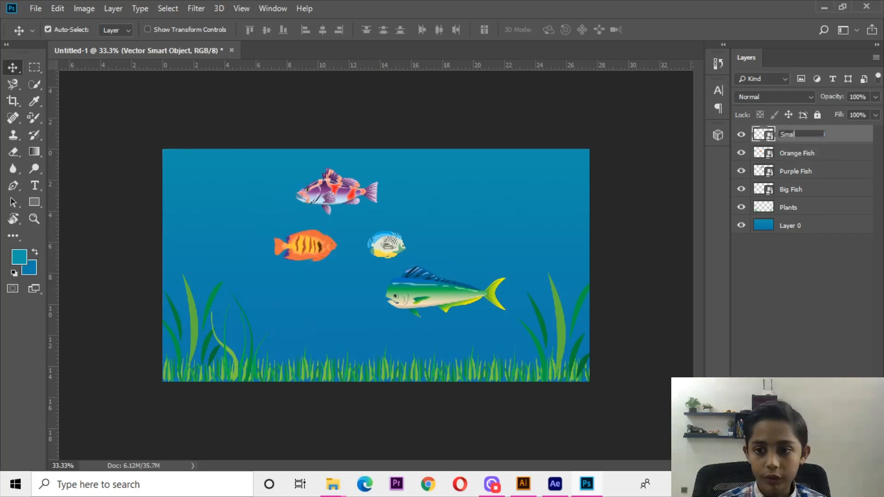
text(l Fish)
key(Return)
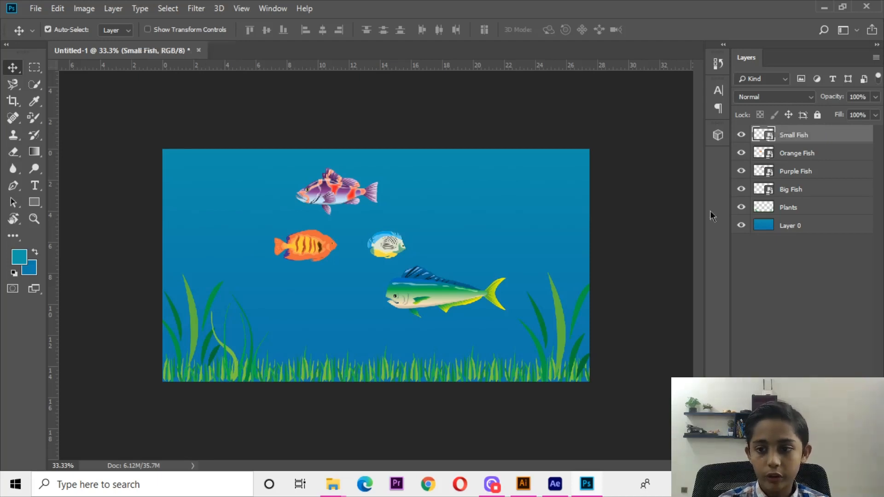
click(824, 205)
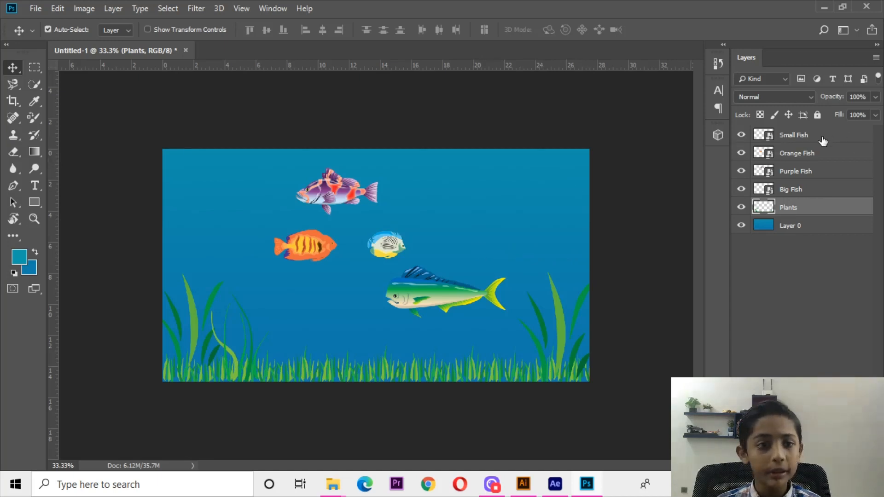
Save the document to the Desktop as a layered Photoshop file named fishes, with Maximize Compatibility on.
click(36, 9)
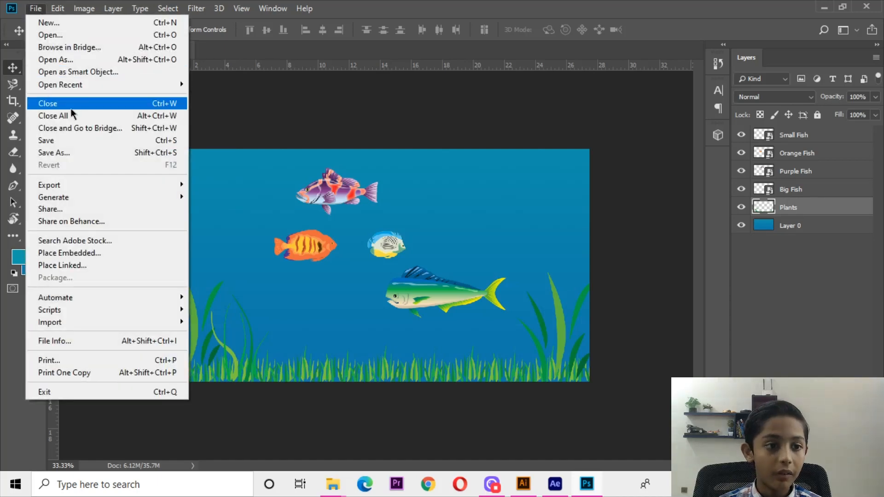
click(67, 153)
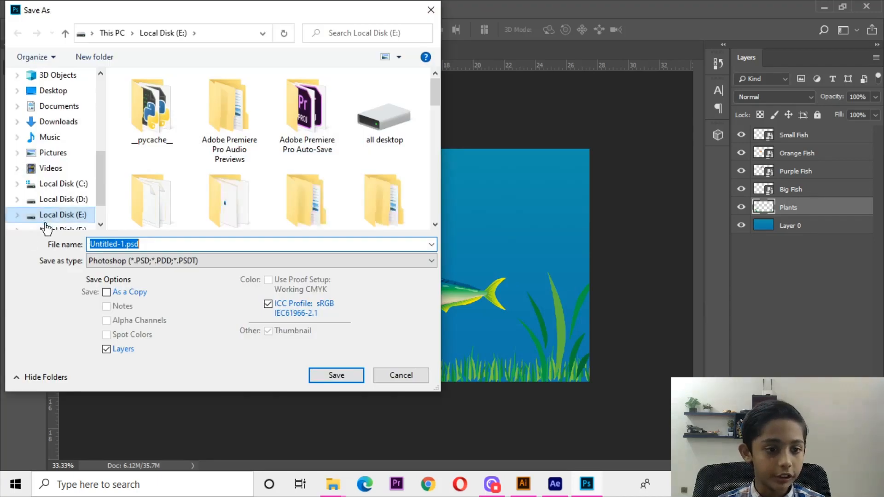
click(52, 90)
double_click(150, 244)
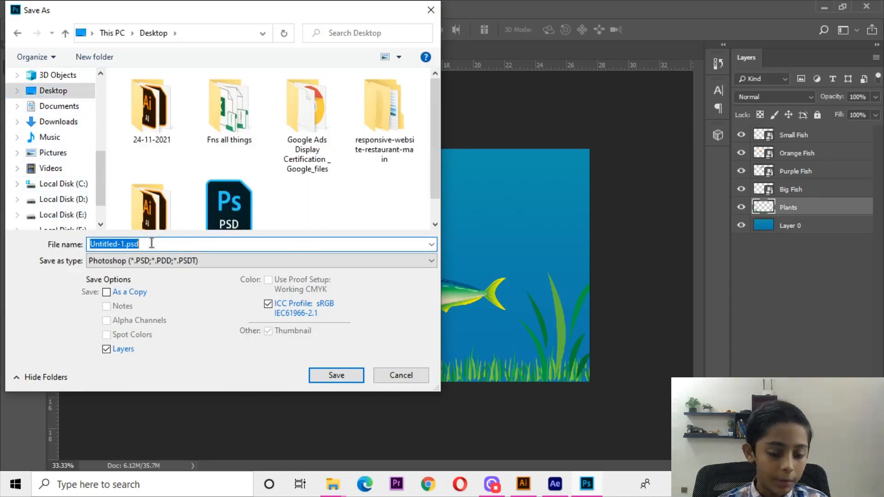
text(fishes)
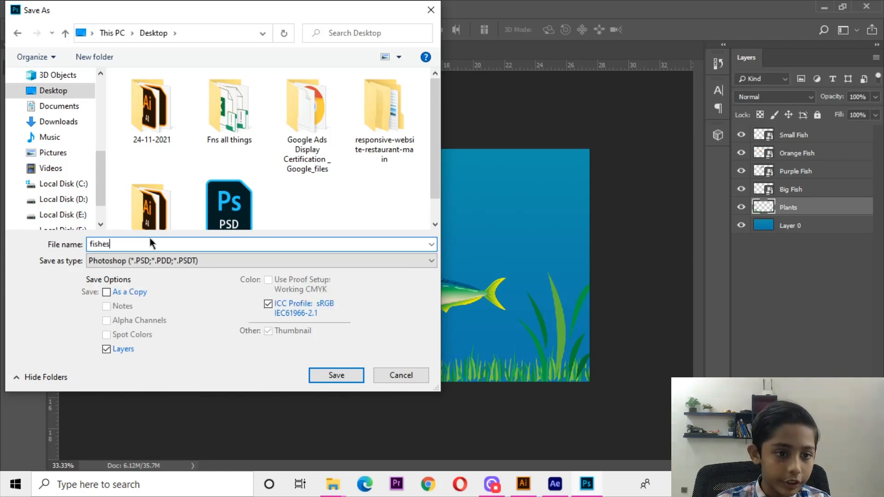
click(170, 267)
click(175, 264)
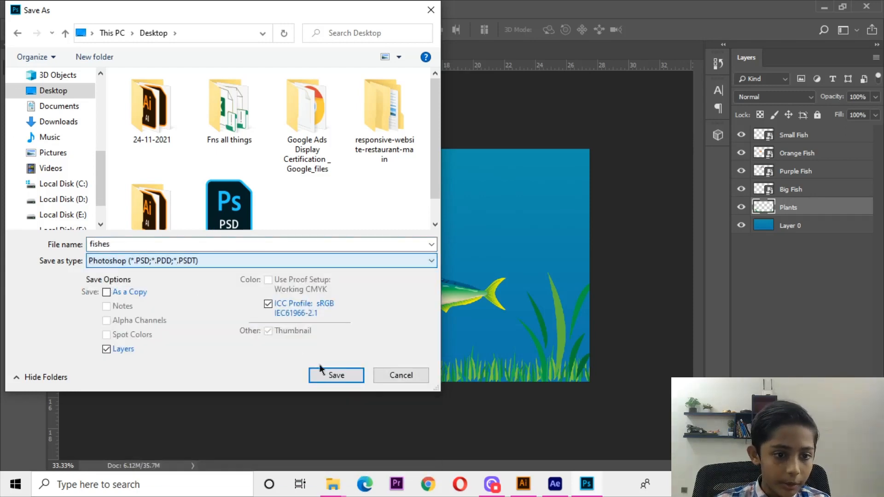
click(345, 378)
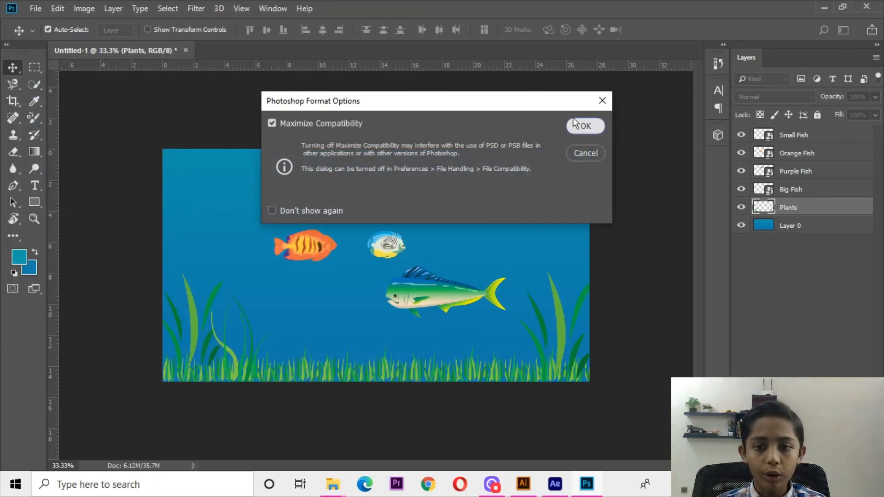
click(577, 129)
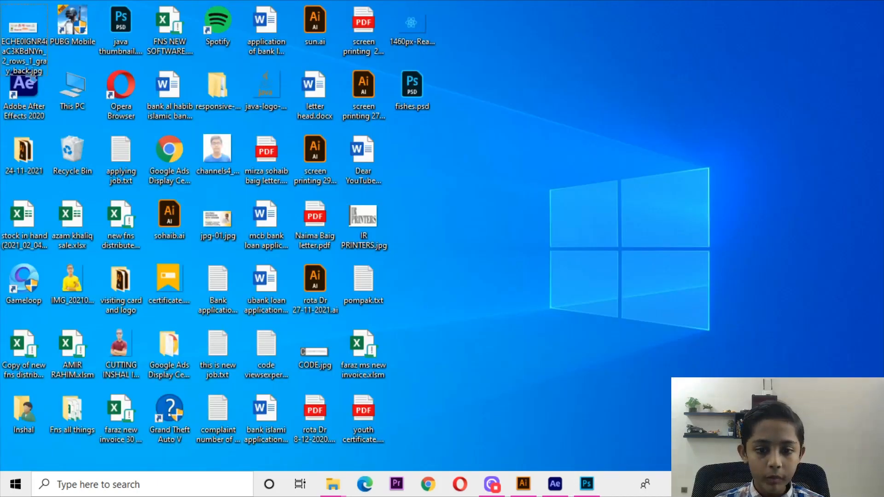
Switch to After Effects and dismiss the disk cache warning.
click(551, 482)
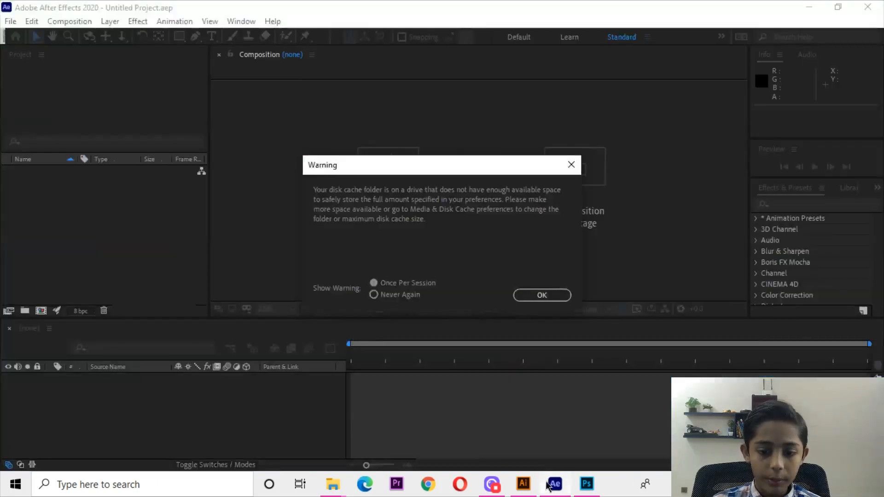
click(572, 165)
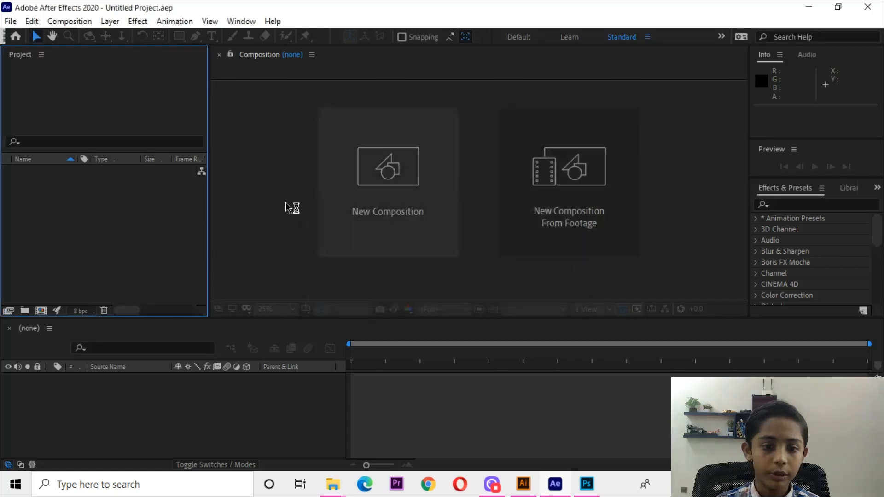
double_click(82, 208)
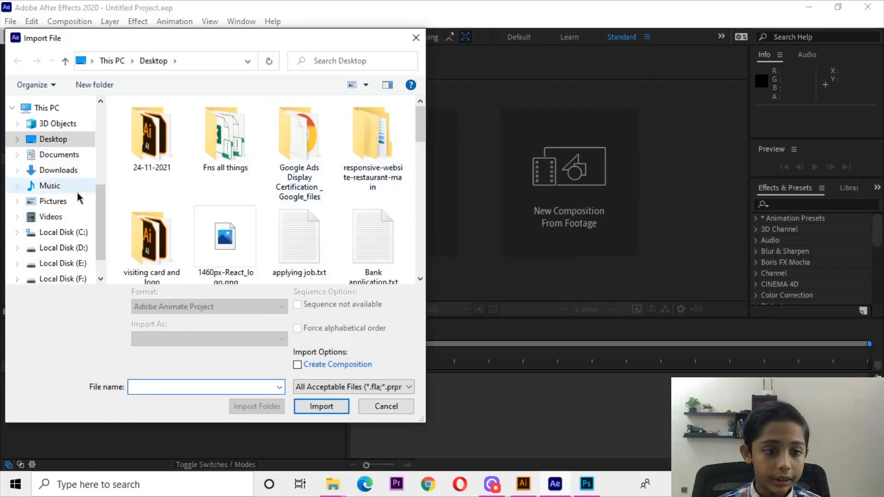
drag(422, 127, 427, 182)
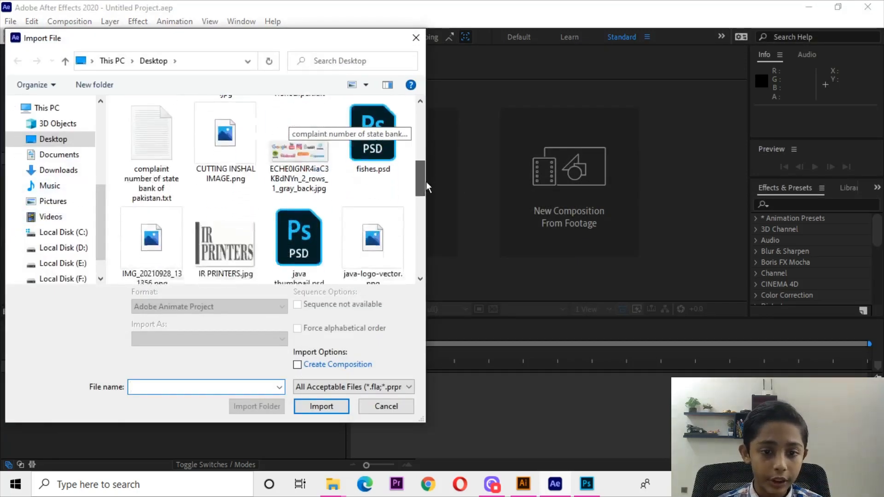
double_click(372, 138)
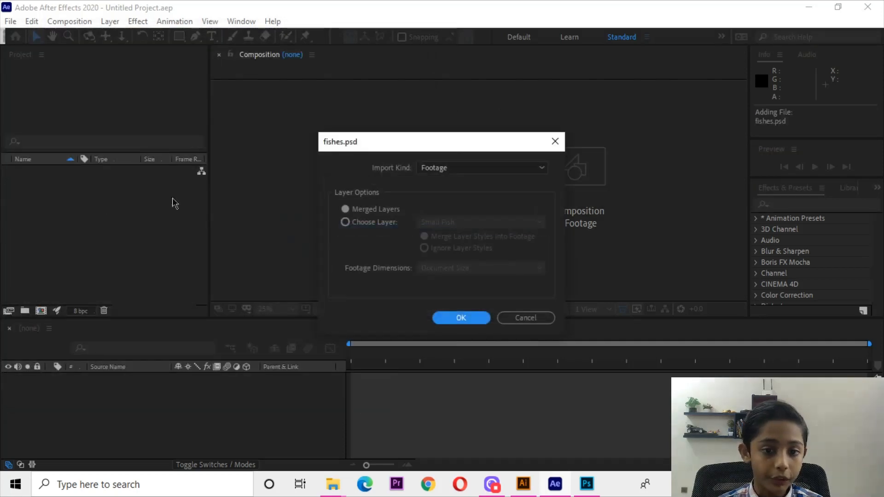
click(449, 169)
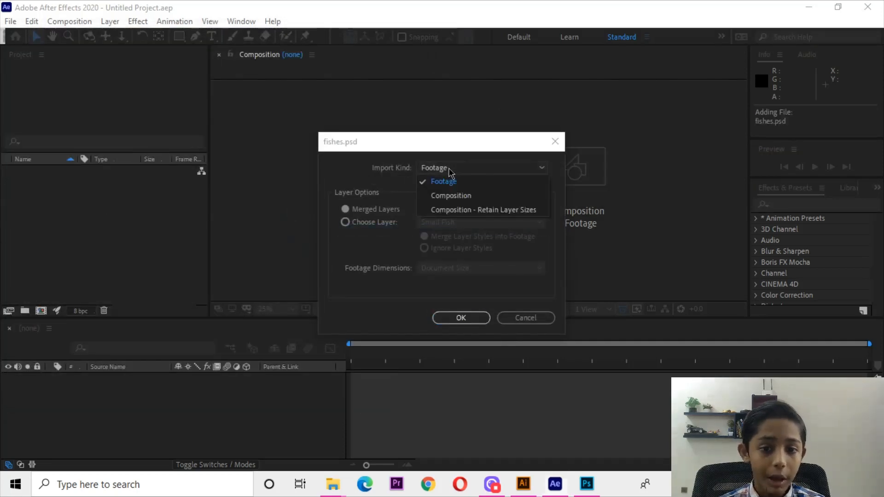
click(470, 210)
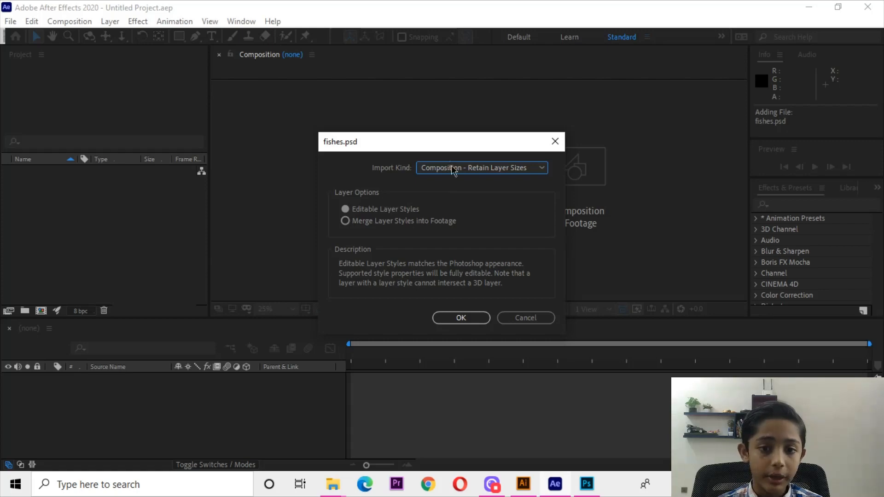
click(529, 323)
Import fishes.psd from the Desktop as a Composition with editable layer styles.
double_click(91, 249)
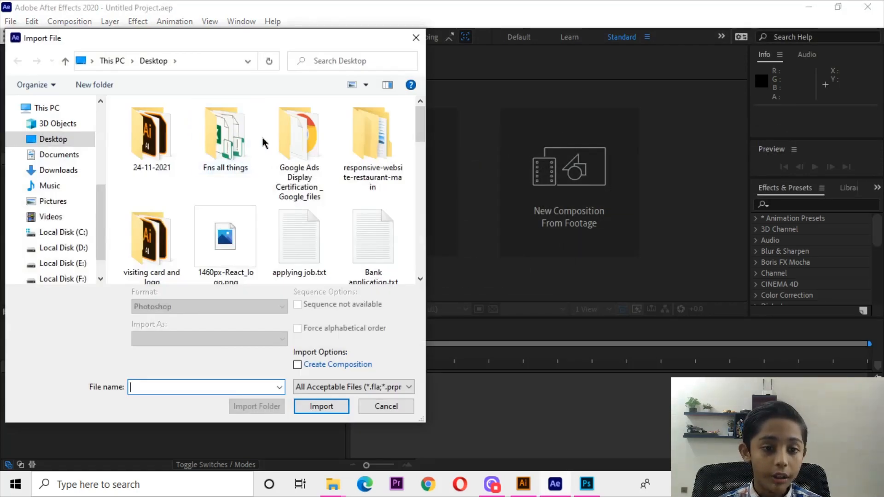
drag(418, 130, 429, 204)
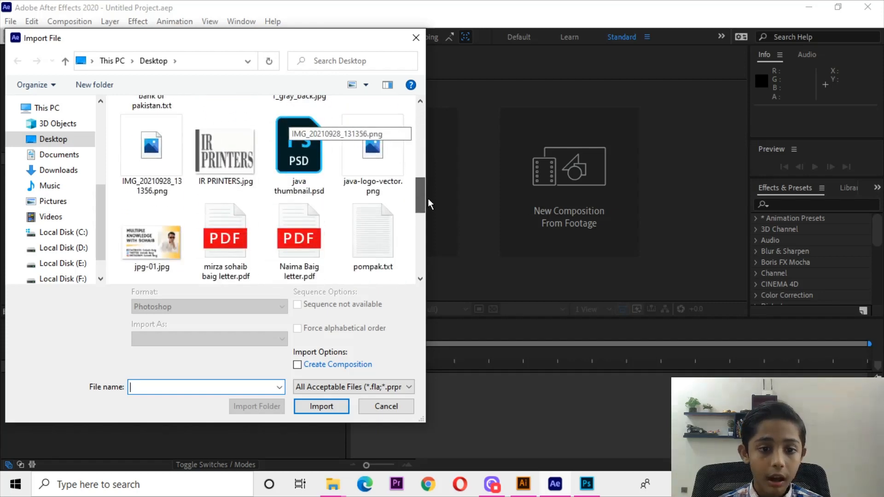
scroll(299, 194, up, 3)
click(369, 138)
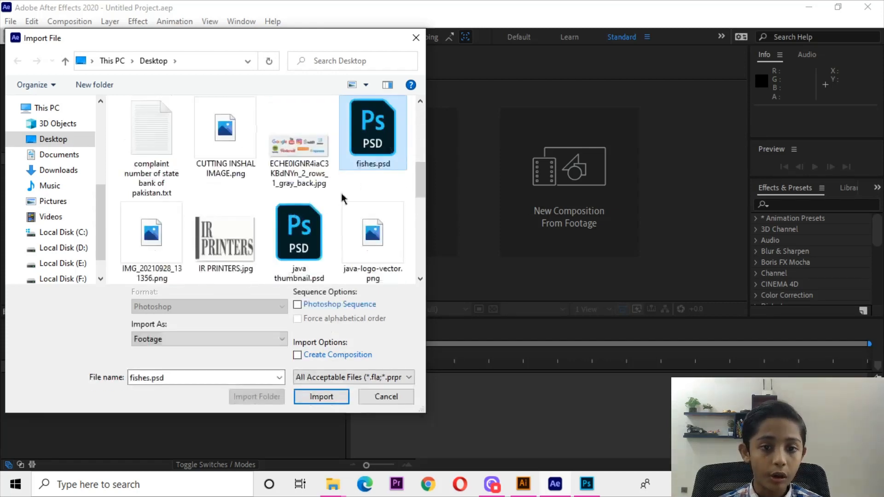
click(156, 342)
click(157, 341)
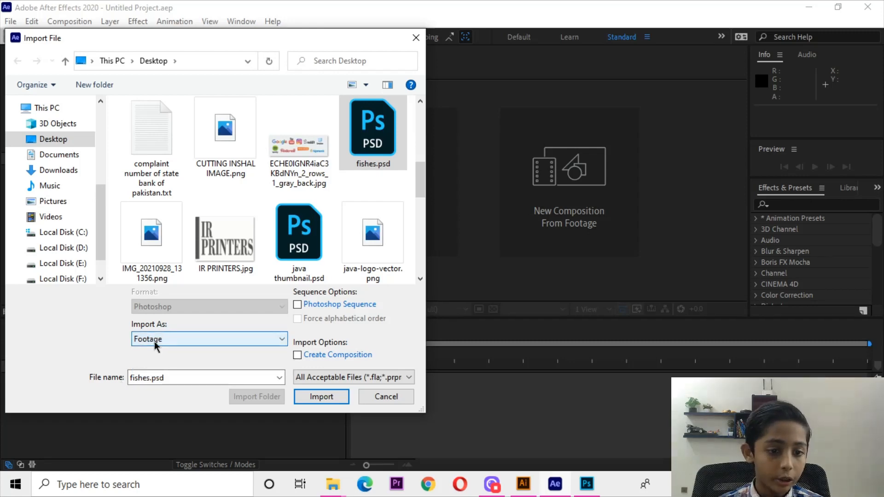
click(156, 347)
click(159, 374)
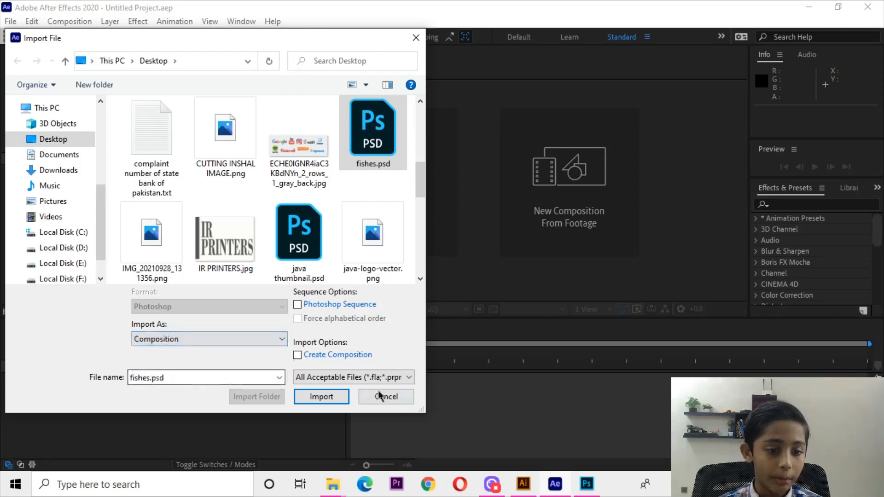
click(321, 397)
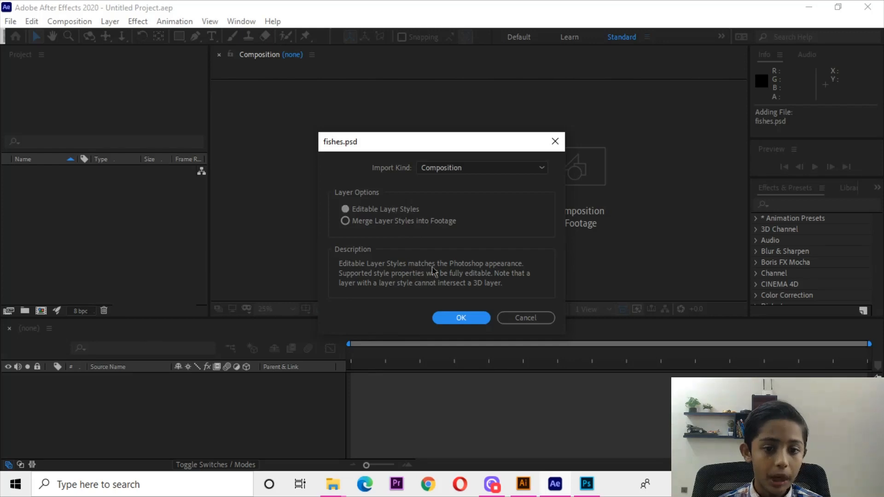
click(461, 319)
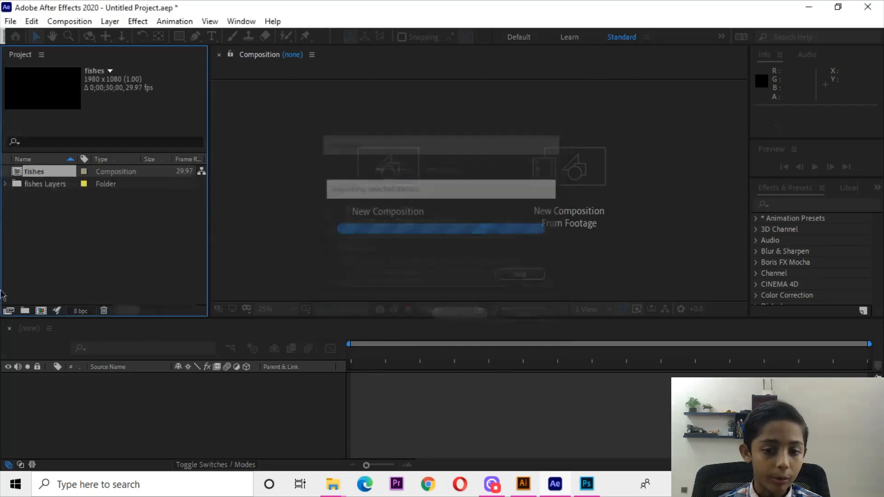
Open the fishes composition, clear its layer selection, and check the contents of the fishes Layers folder.
double_click(15, 174)
click(505, 226)
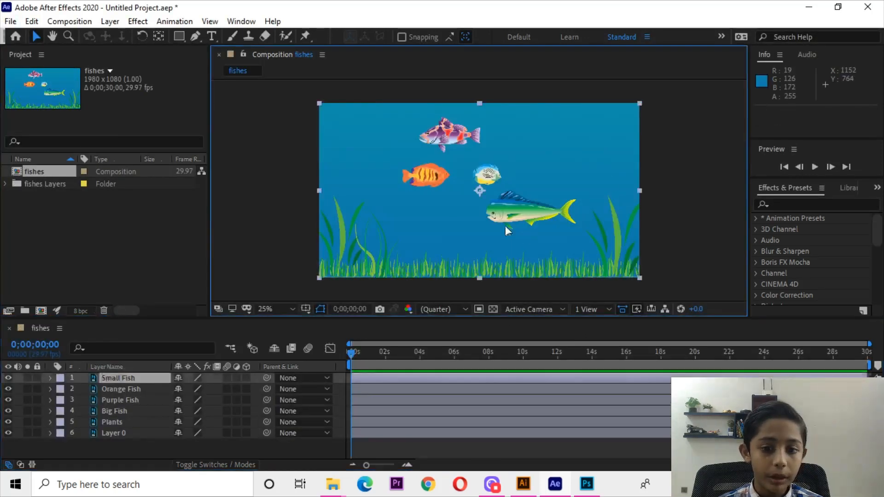
click(675, 213)
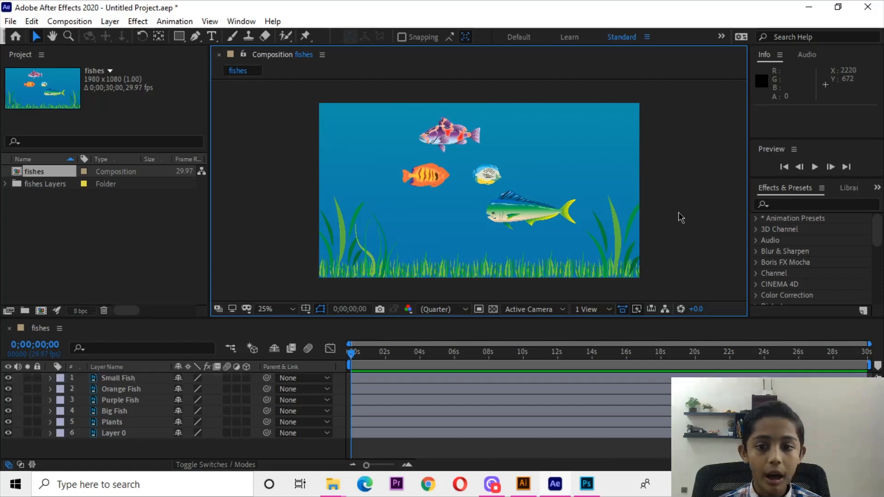
click(6, 184)
click(5, 184)
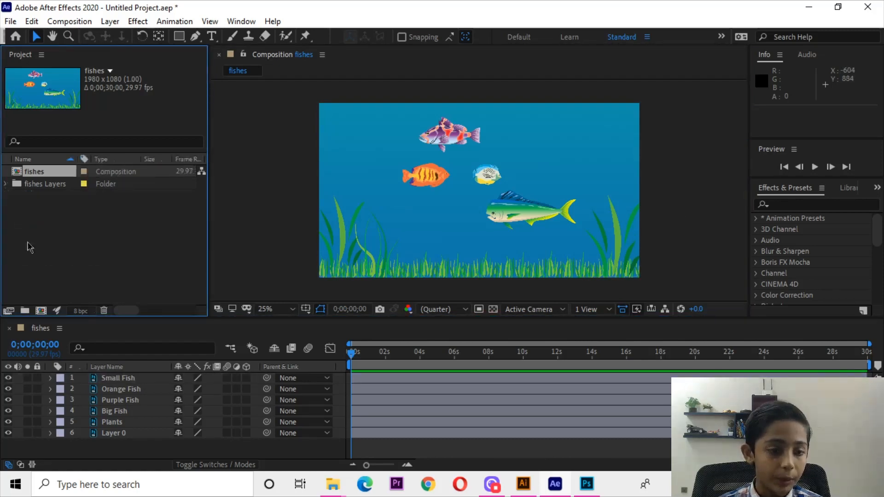
Try moving the Orange Fish and Big Fish layers in the composition, undoing each move.
click(126, 391)
mouse_move(511, 216)
mouse_down()
mouse_move(595, 190)
mouse_move(648, 195)
mouse_move(604, 269)
mouse_move(493, 237)
mouse_move(511, 212)
mouse_up()
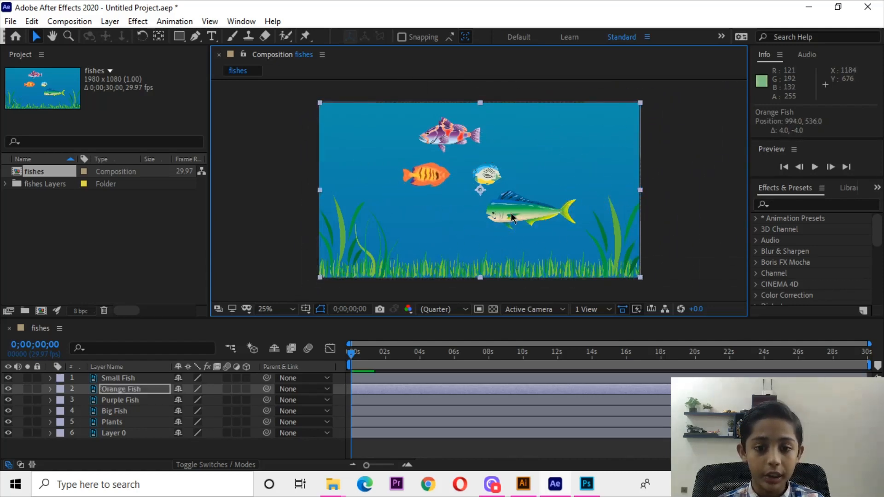
key(ctrl+z)
click(120, 400)
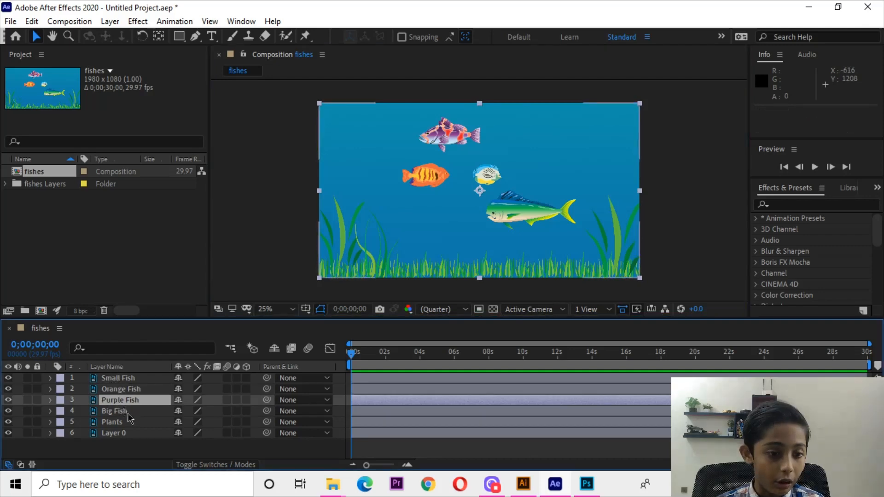
click(114, 411)
drag(564, 228, 491, 227)
key(ctrl+z)
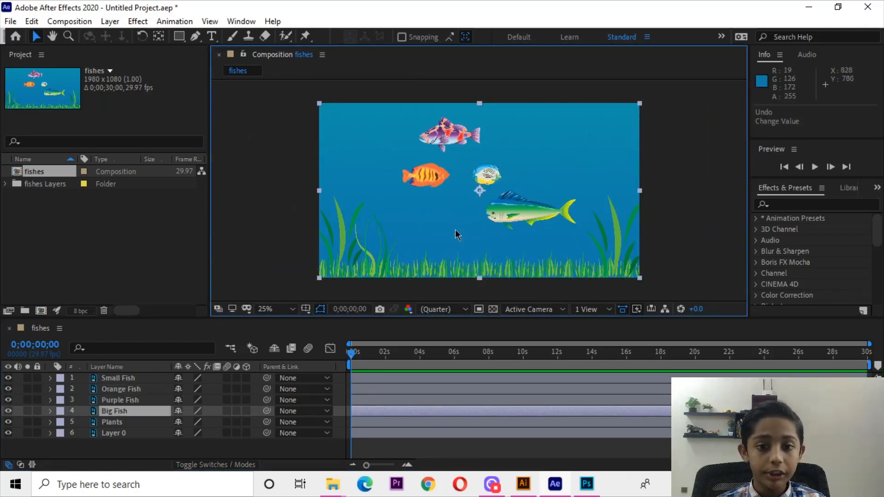
click(658, 196)
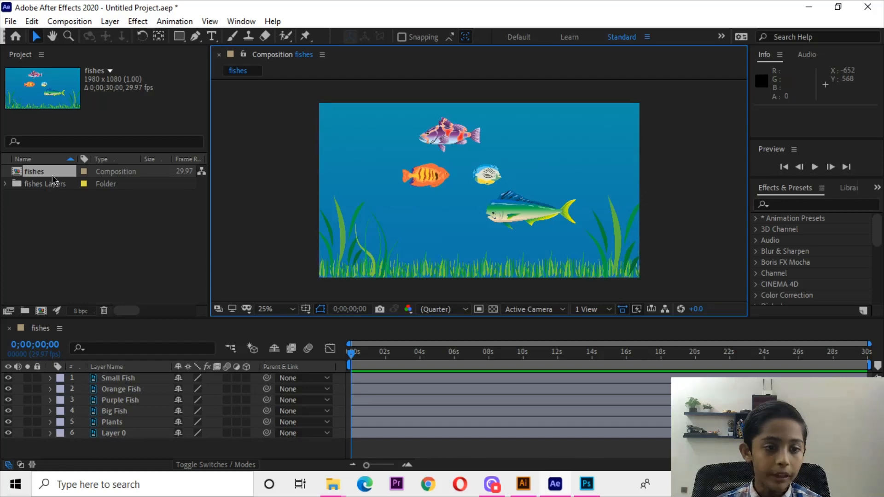
Delete the fishes composition and the fishes Layers folder from the project.
shift+click(63, 185)
key(Delete)
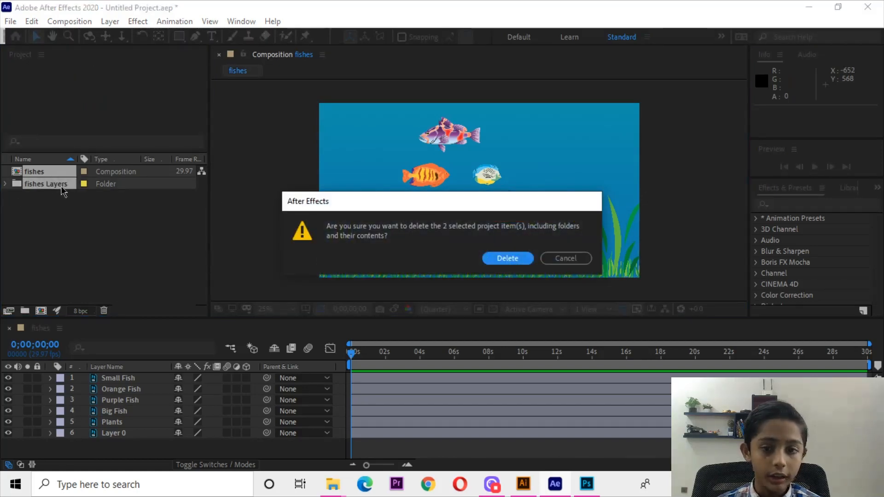
key(Return)
Import fishes.psd from the Desktop as Composition - Retain Layer Sizes with editable layer styles.
double_click(72, 197)
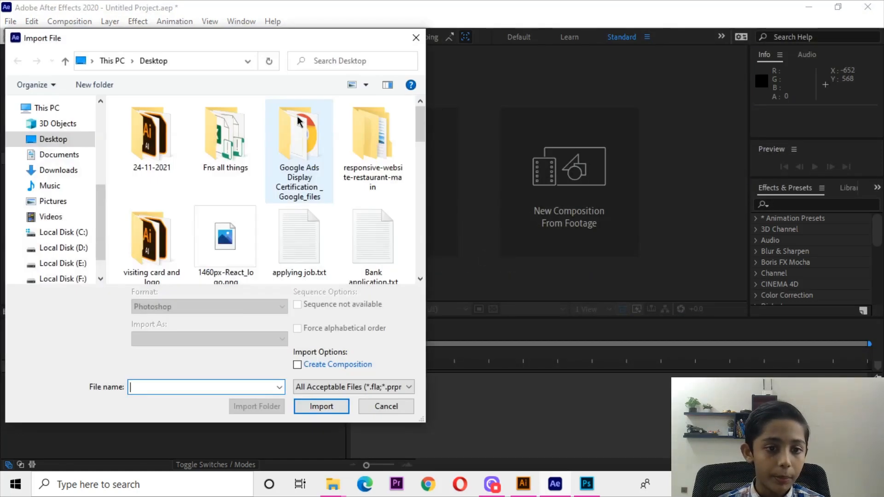
drag(418, 129, 416, 188)
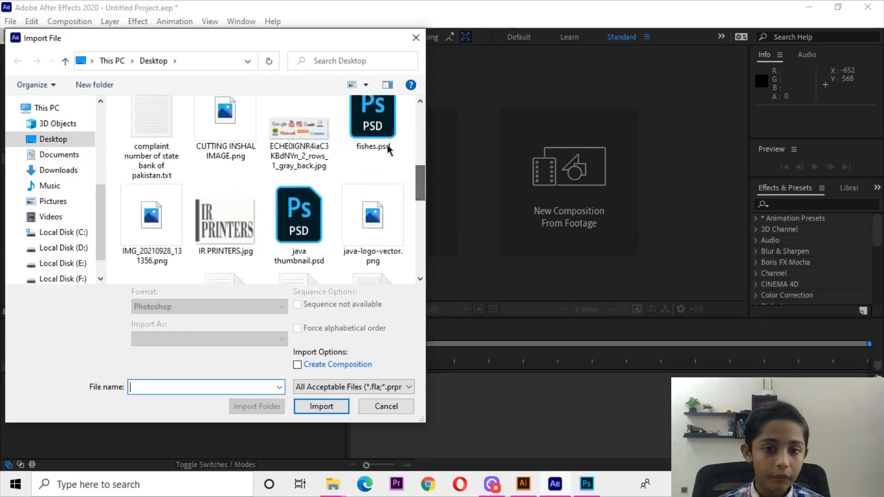
click(388, 150)
click(136, 344)
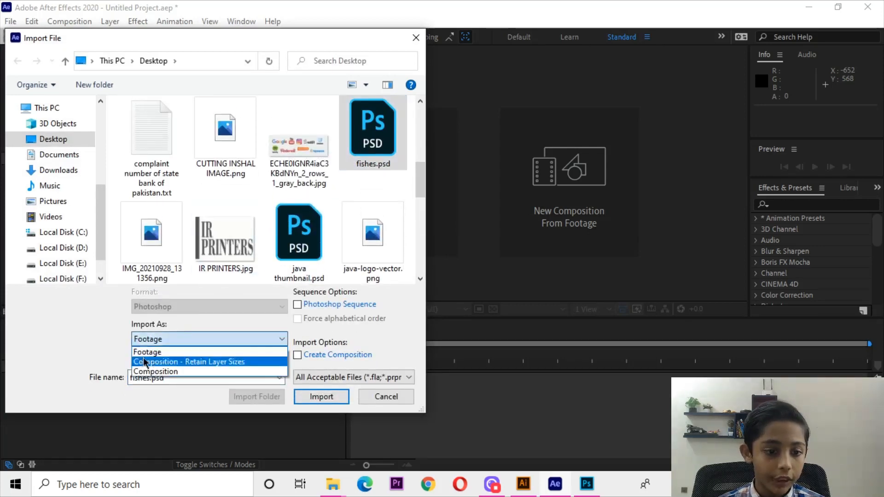
click(249, 364)
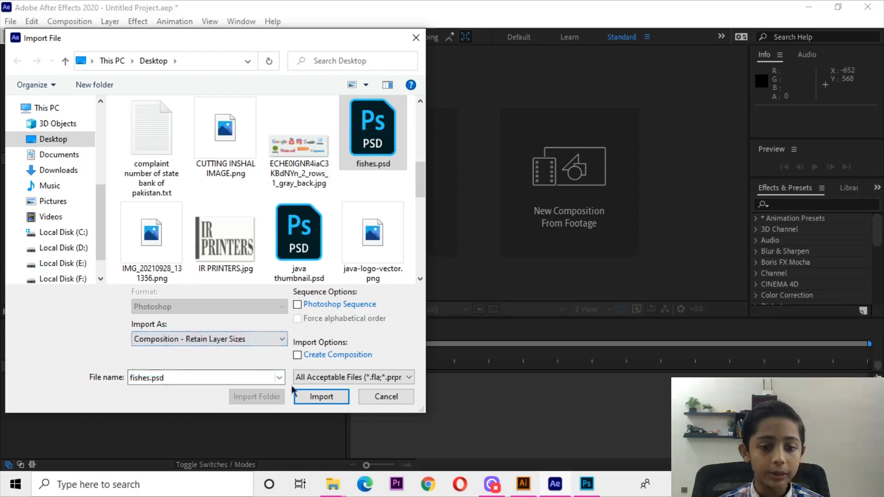
click(316, 397)
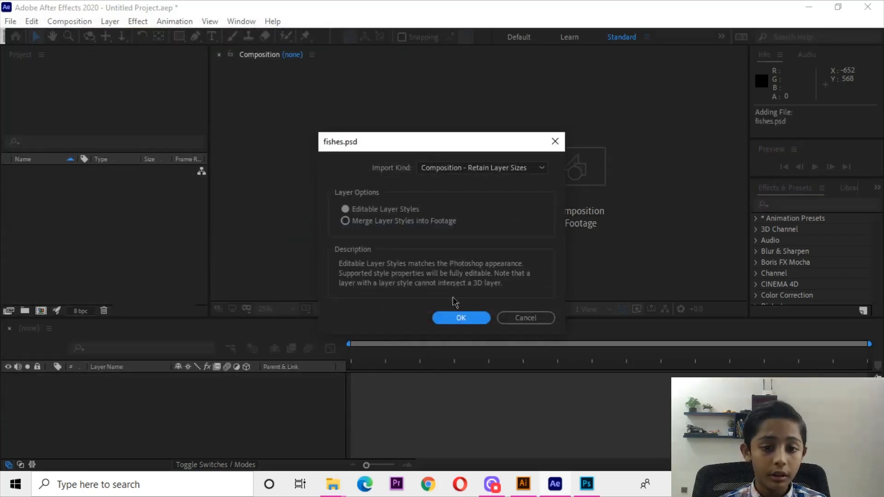
click(461, 319)
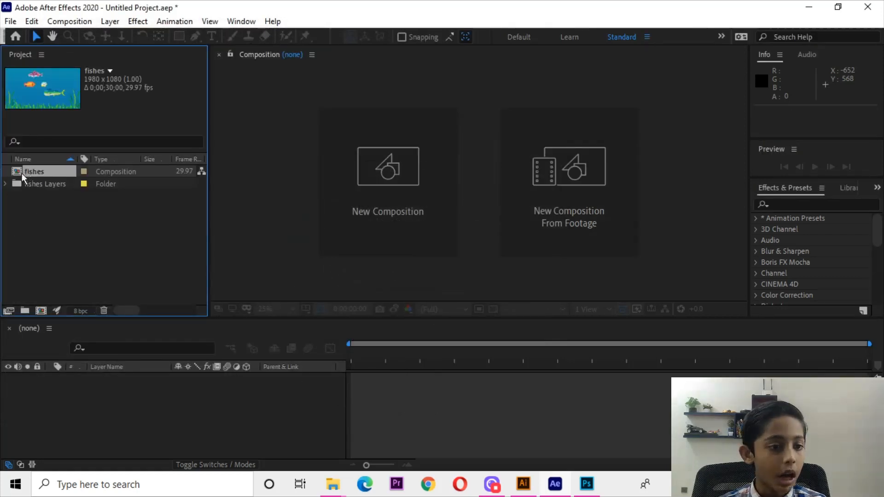
Open the fishes composition, try moving the Big Fish layer, undo the move, and clear the layer selection.
double_click(23, 173)
click(571, 221)
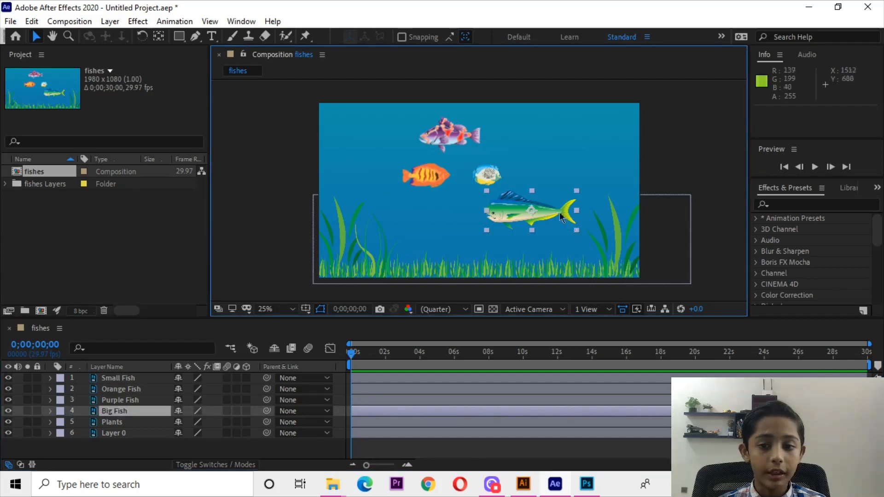
drag(561, 217, 584, 203)
key(ctrl+z)
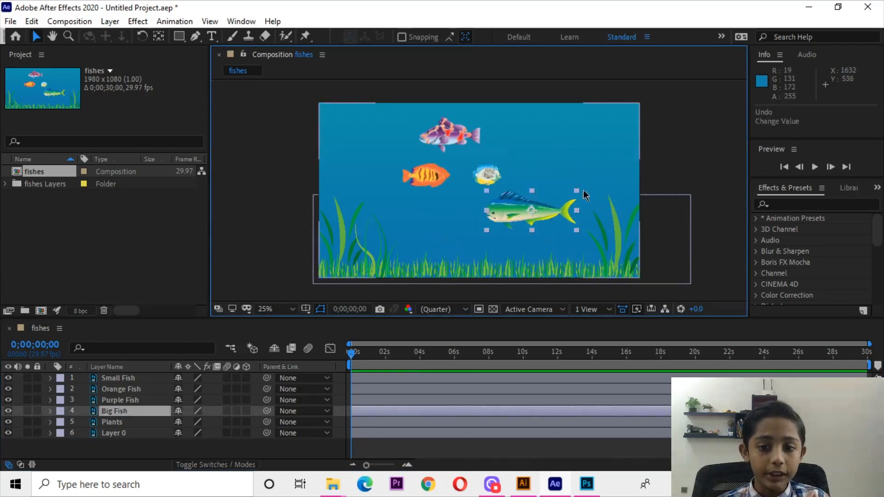
click(659, 163)
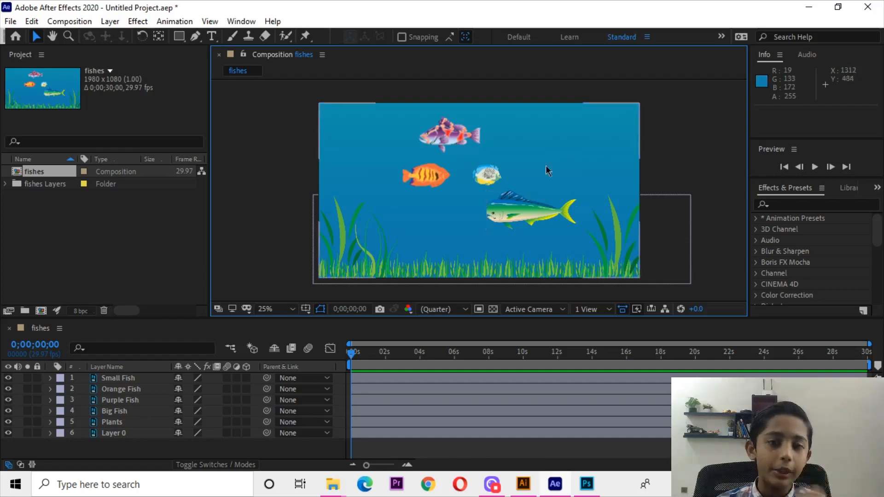
Place Big Fish beyond the canvas's right edge at about 2305, 742 and start Position keyframing at 0;00;00;00.
drag(548, 211, 558, 223)
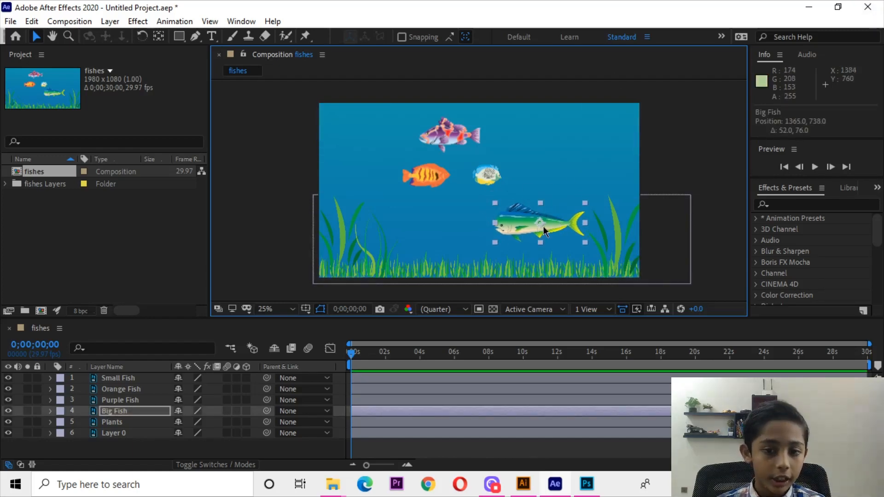
click(50, 412)
click(62, 423)
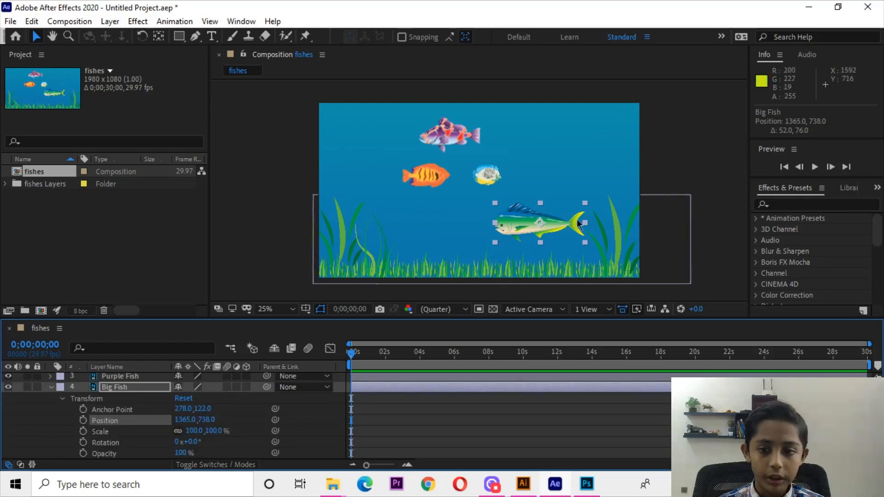
drag(581, 223, 733, 223)
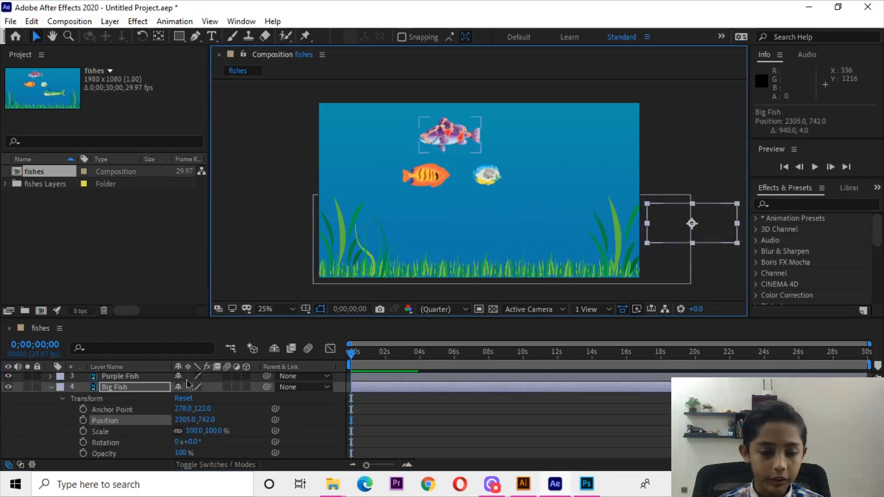
click(84, 421)
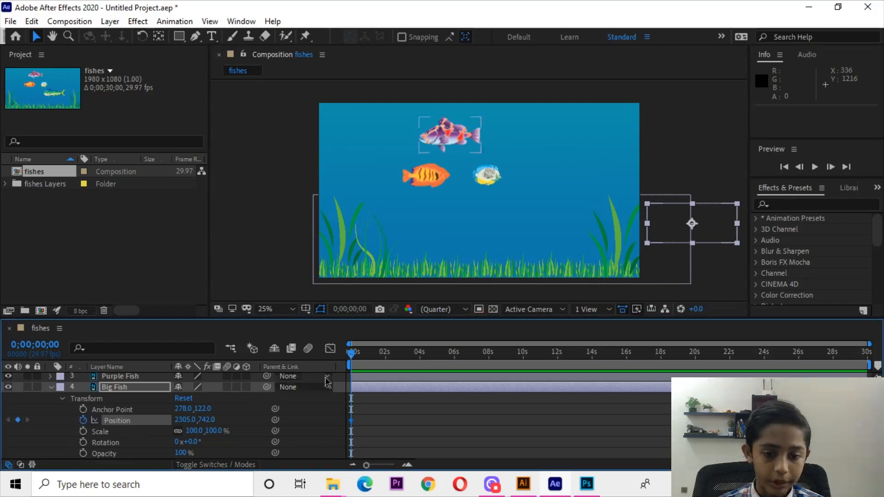
At 0;00;01;23, move Big Fish past the canvas's left edge to about -239, 730 and bend its motion path into a gentle S-curve.
drag(378, 365, 384, 380)
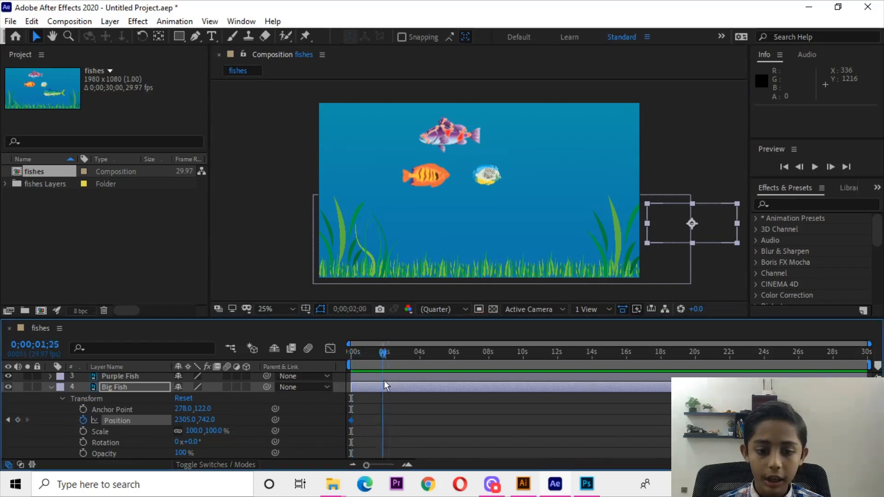
drag(713, 231, 341, 268)
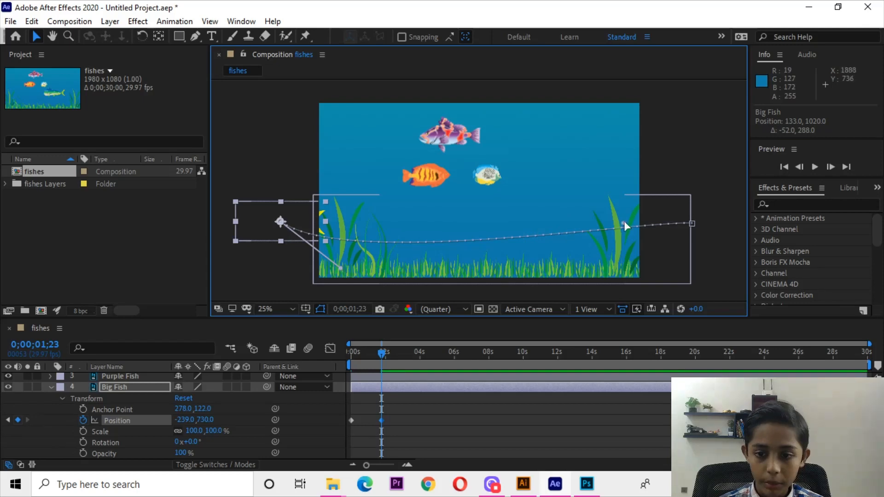
drag(625, 224, 580, 197)
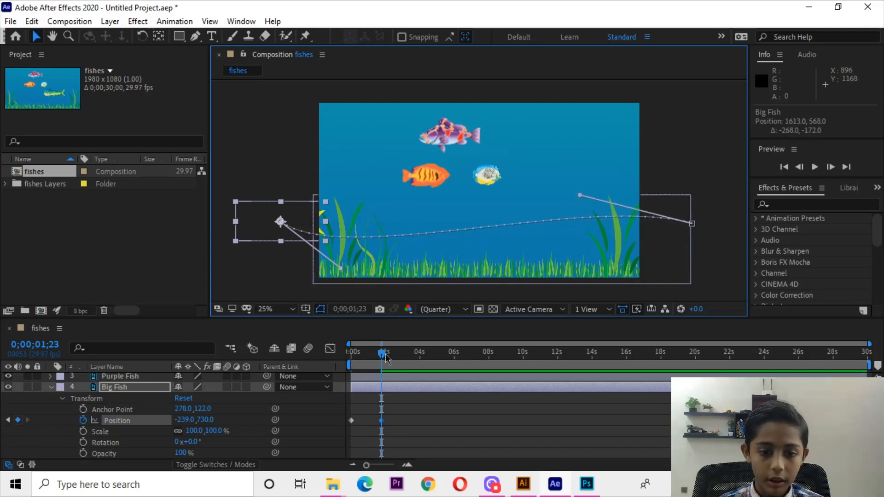
Slow Big Fish's swim by moving its second Position keyframe to about 18 seconds, previewing the animation, and deselect the layer.
drag(386, 360, 414, 360)
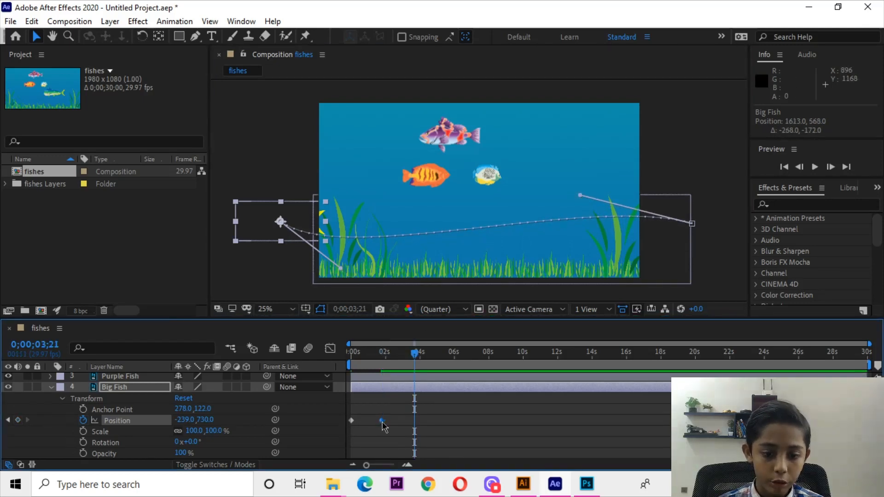
key(space)
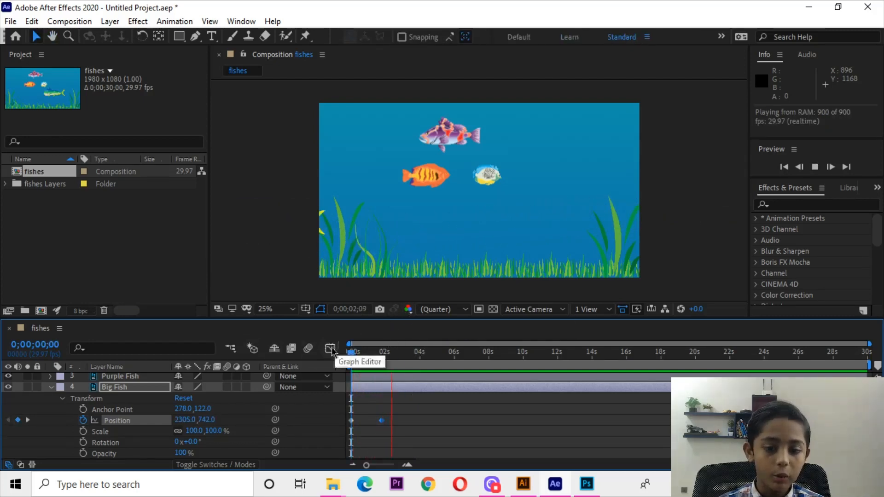
key(space)
click(400, 391)
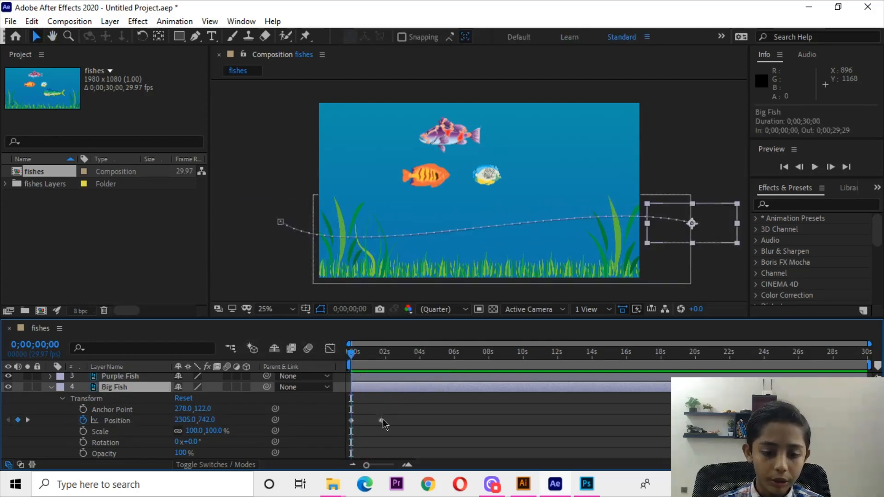
drag(381, 421, 544, 420)
key(space)
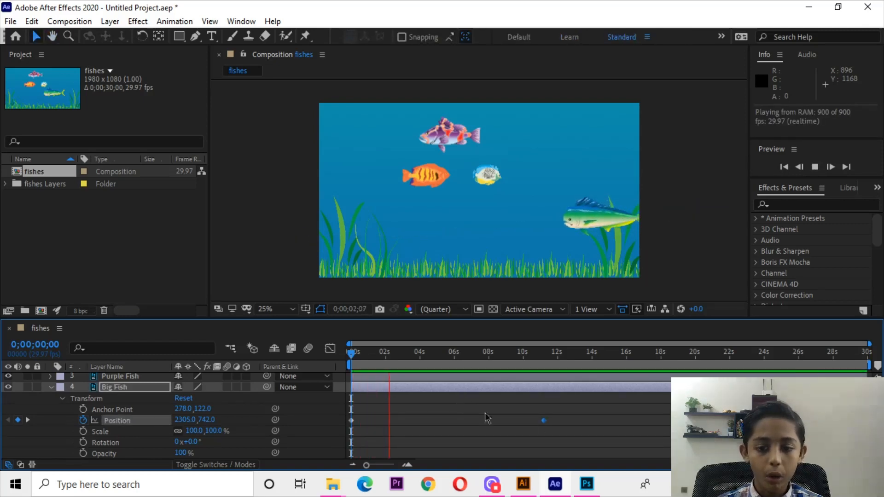
drag(544, 421, 660, 420)
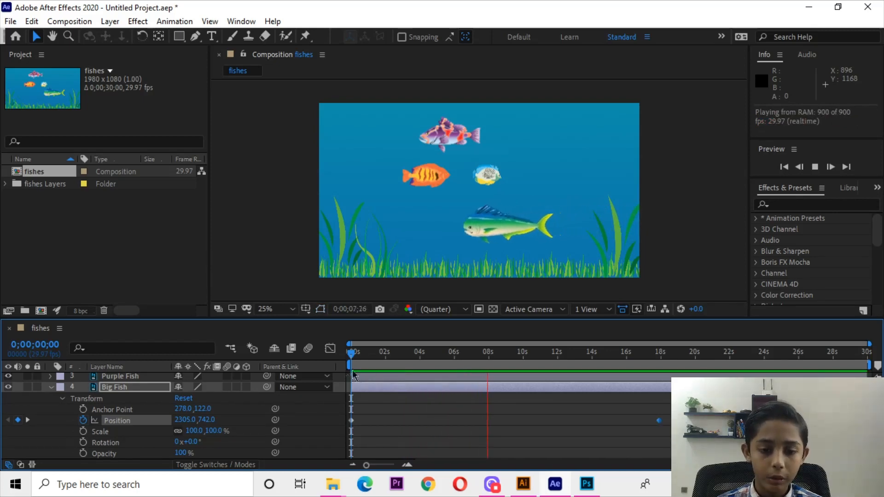
key(space)
click(699, 169)
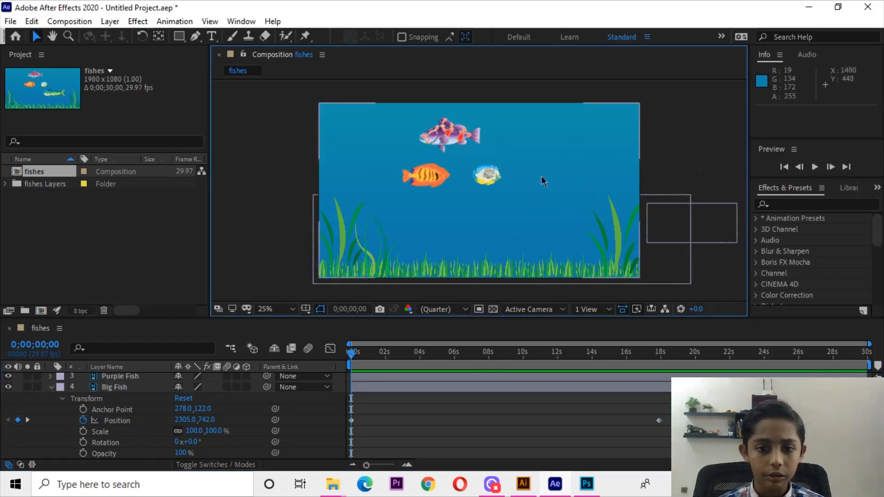
Place Purple Fish beyond the canvas's right edge at about 2201.5, 208.5 and start Position keyframing at 0;00;00;00.
drag(448, 137, 675, 139)
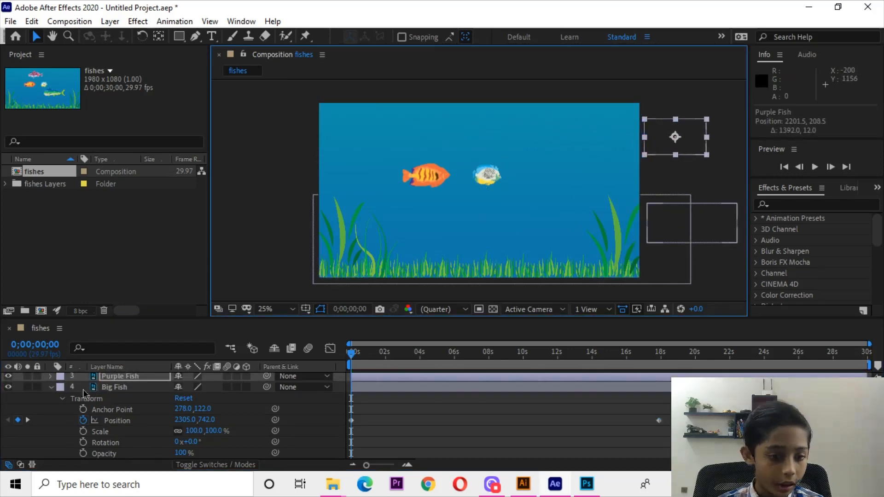
click(51, 387)
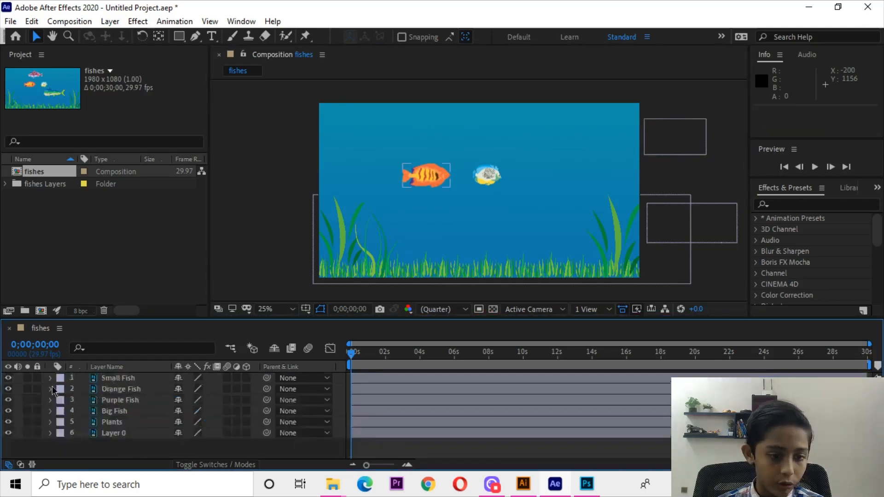
click(369, 399)
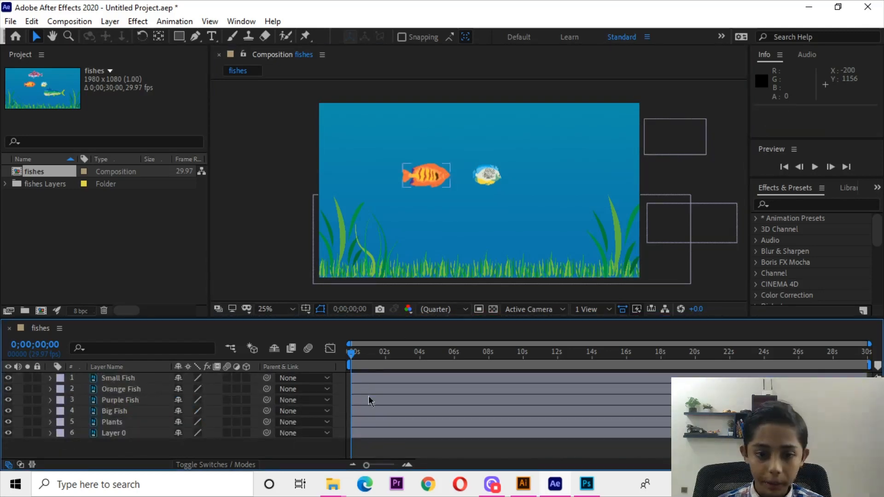
click(51, 403)
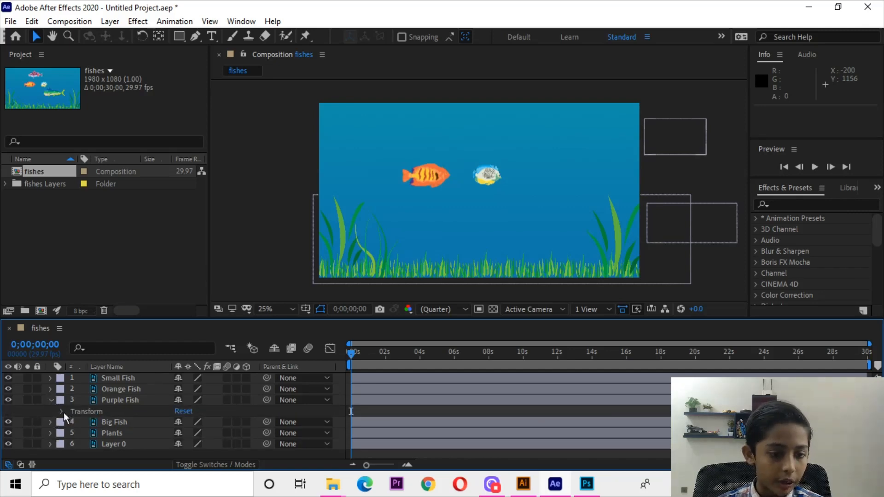
click(62, 412)
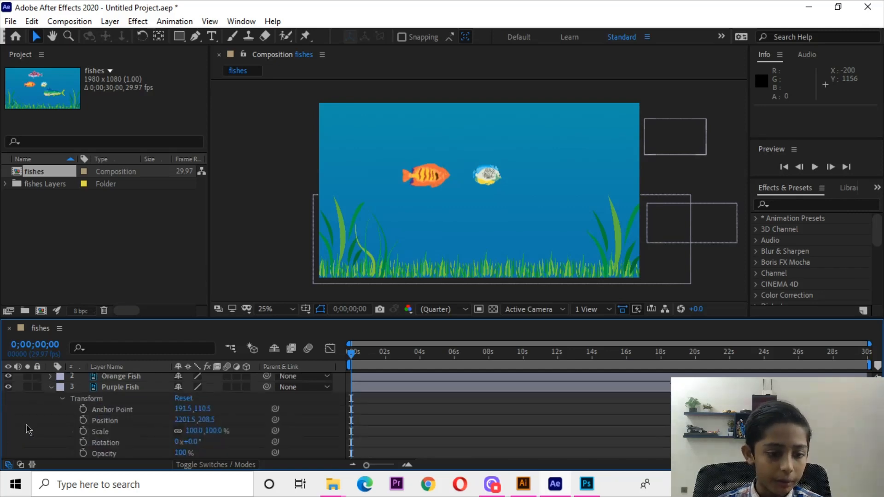
click(84, 420)
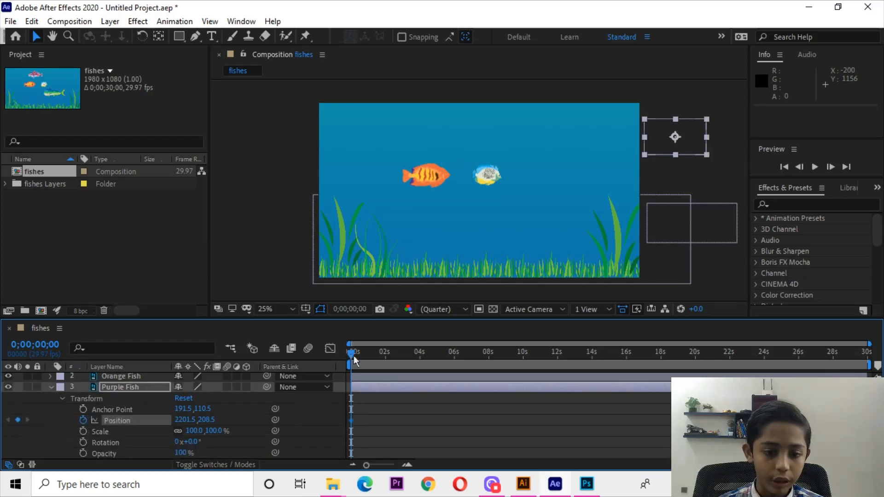
At 0;00;04;00, move Purple Fish past the canvas's left edge to about -226.5, 208.5 and bend its motion path into a gentle S-curve.
drag(355, 361, 419, 362)
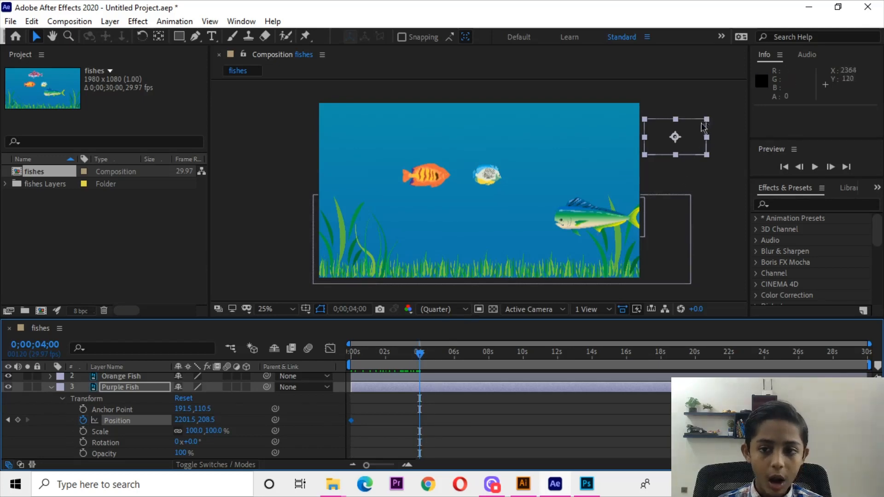
drag(703, 128, 305, 128)
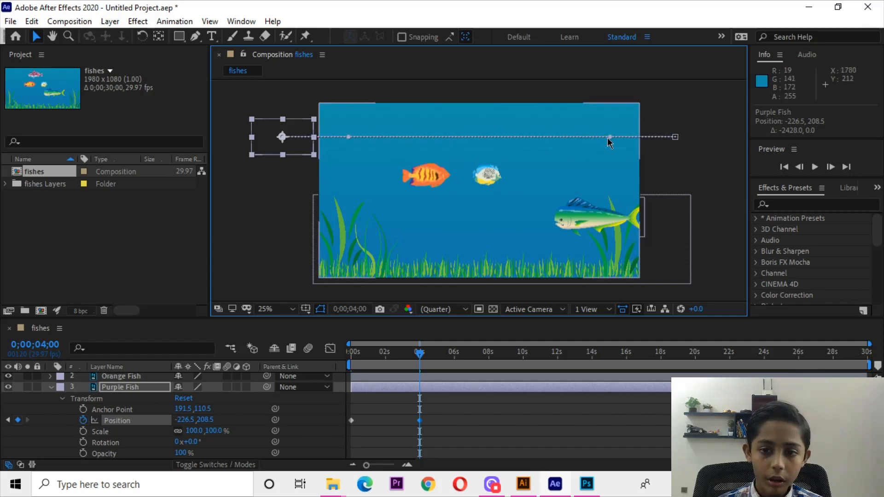
drag(609, 138, 611, 178)
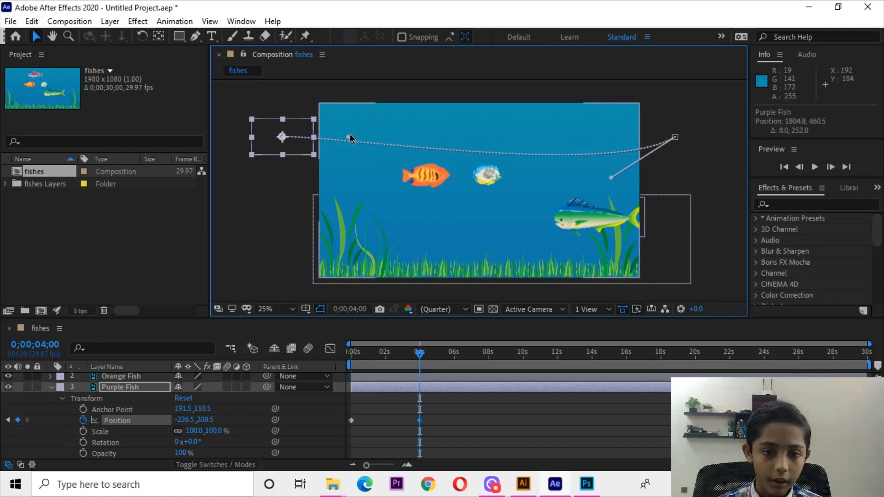
drag(347, 138, 339, 109)
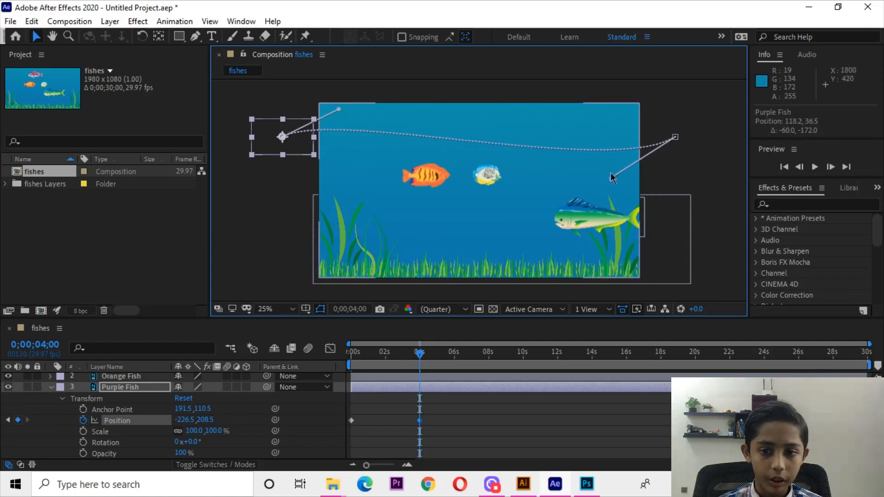
drag(612, 180, 605, 164)
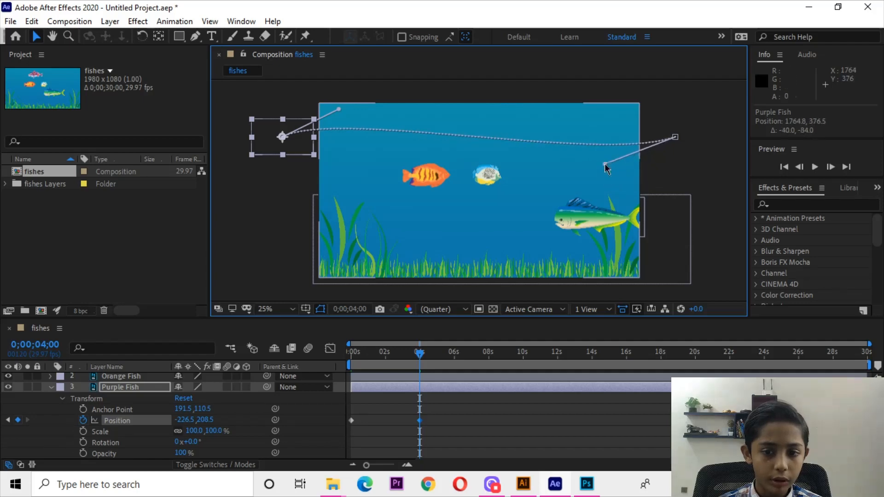
Try moving Purple Fish's second Position keyframe to about 1 second and preview the faster swim from the start.
key(space)
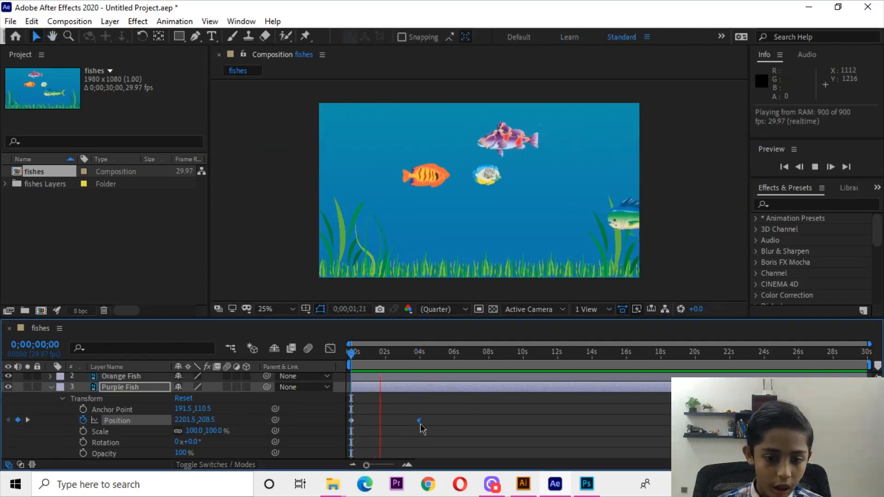
drag(417, 420, 371, 422)
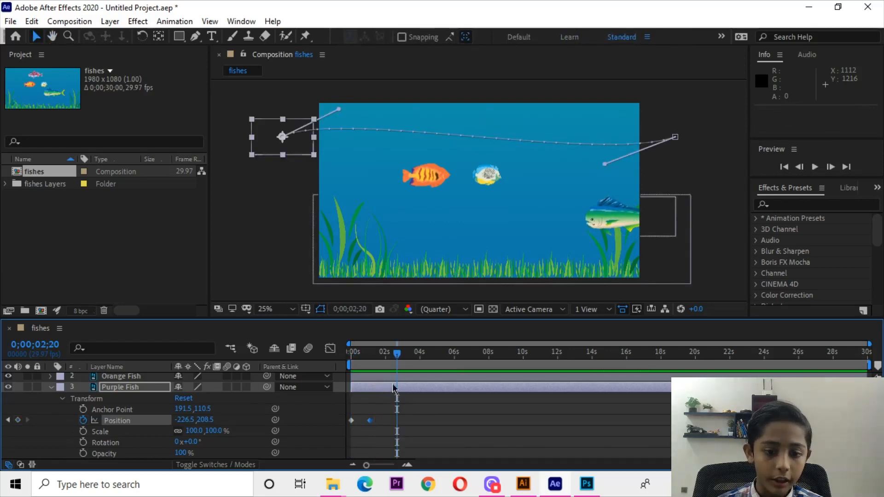
key(space)
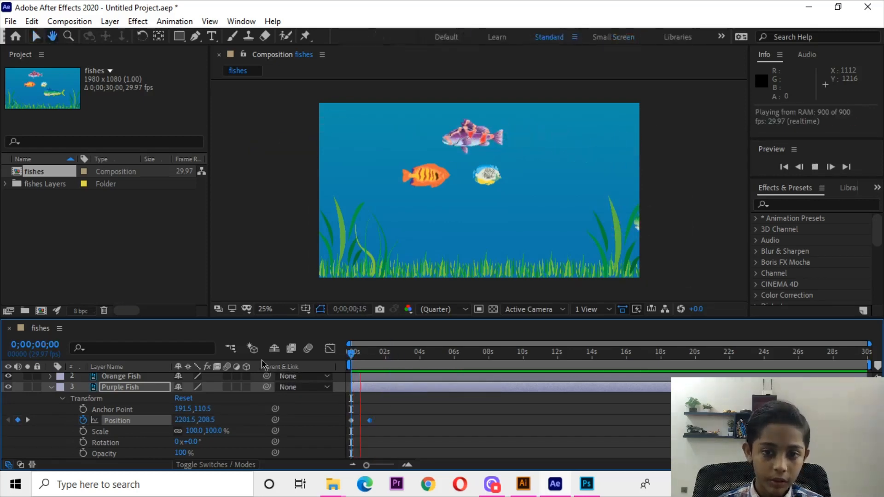
key(space)
key(space)
key(space)
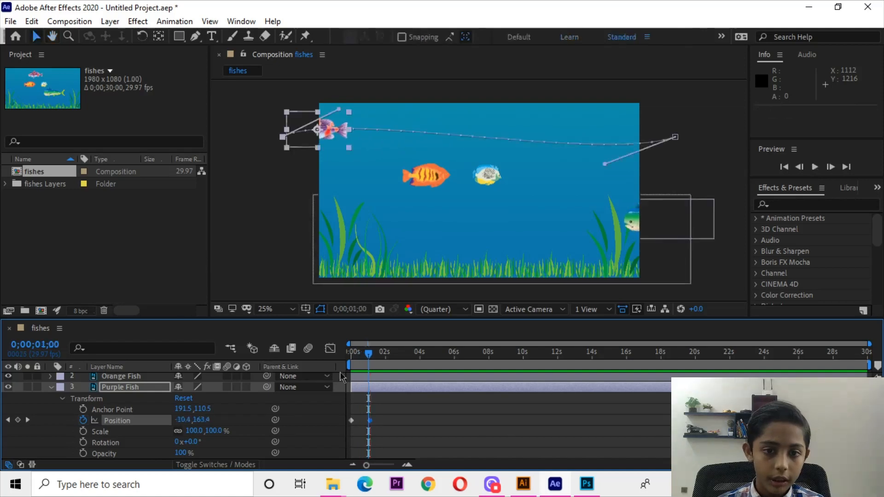
key(space)
drag(369, 354, 264, 362)
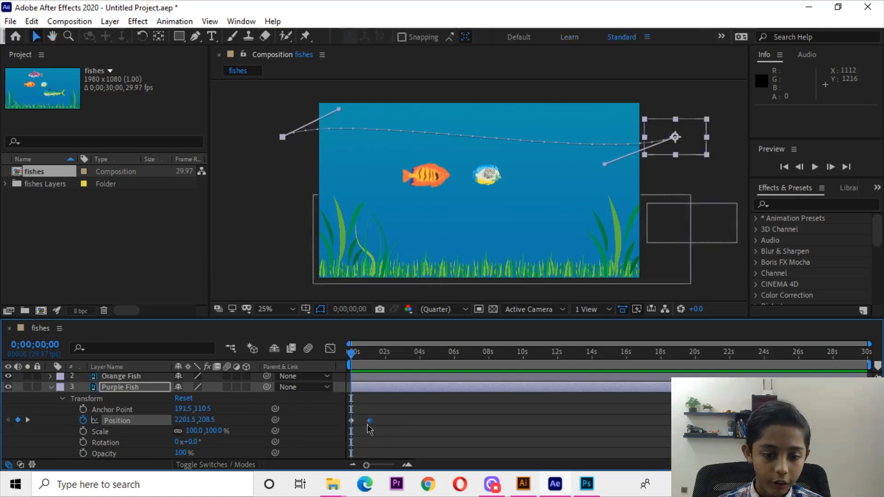
Move Purple Fish's second Position keyframe to about 13.5 seconds, preview the slower swim, and return the playhead to the start.
drag(370, 421, 585, 421)
key(space)
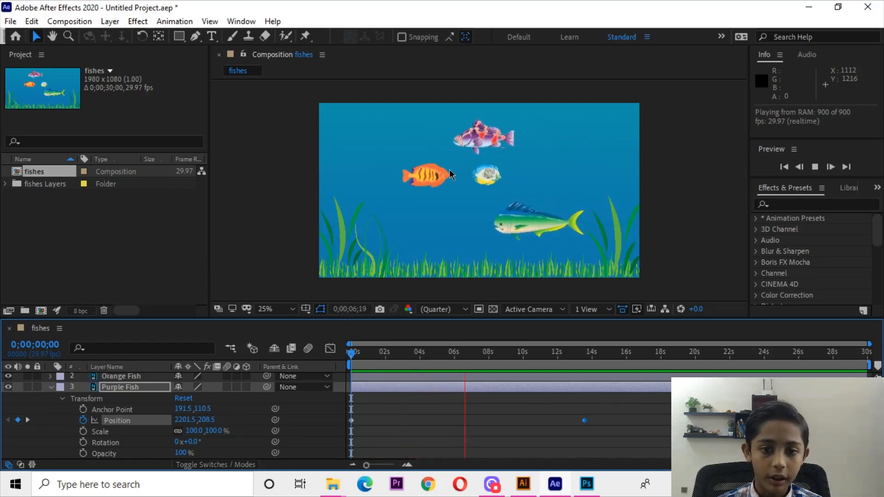
key(space)
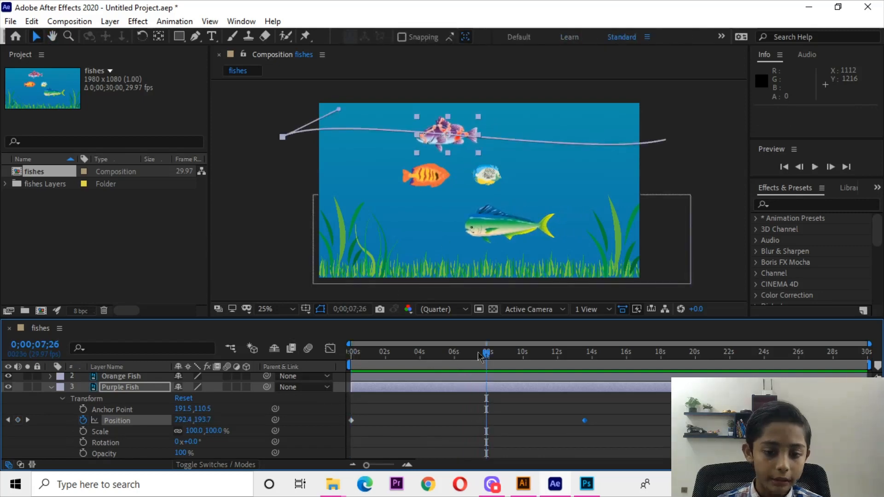
drag(486, 353, 74, 378)
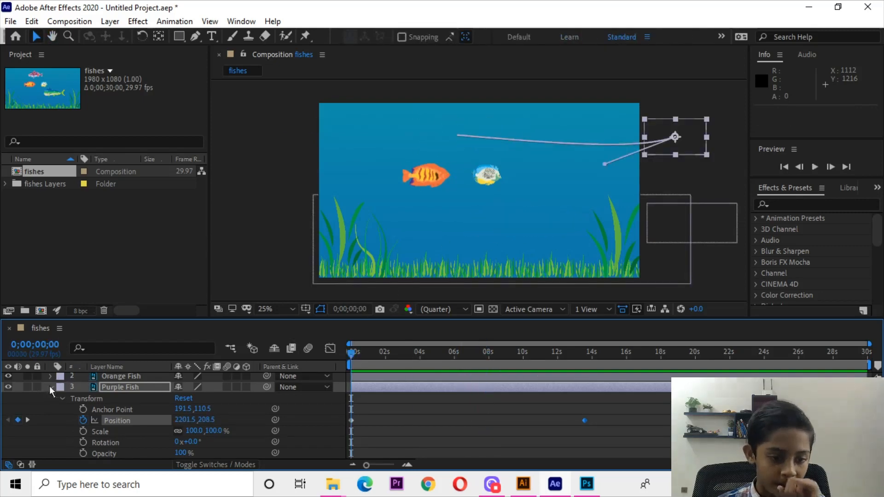
Collapse Purple Fish's properties, expand Orange Fish's Transform properties, and scale Orange Fish to 124%.
click(49, 387)
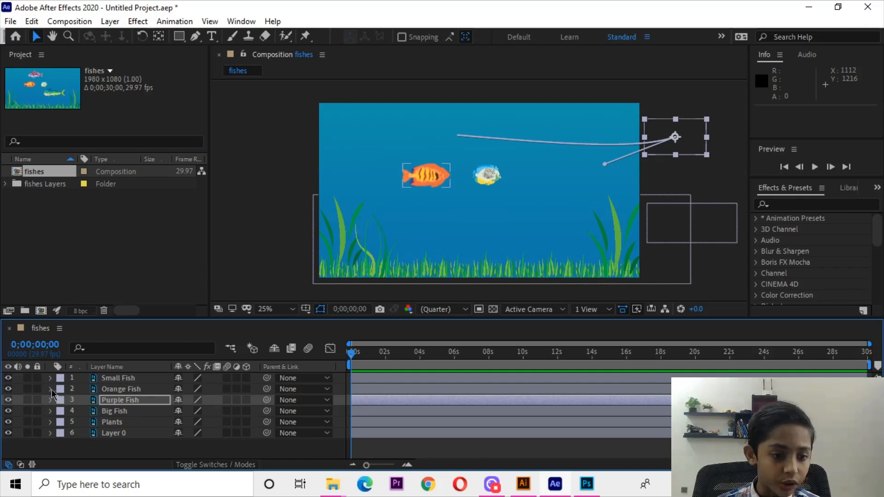
click(50, 390)
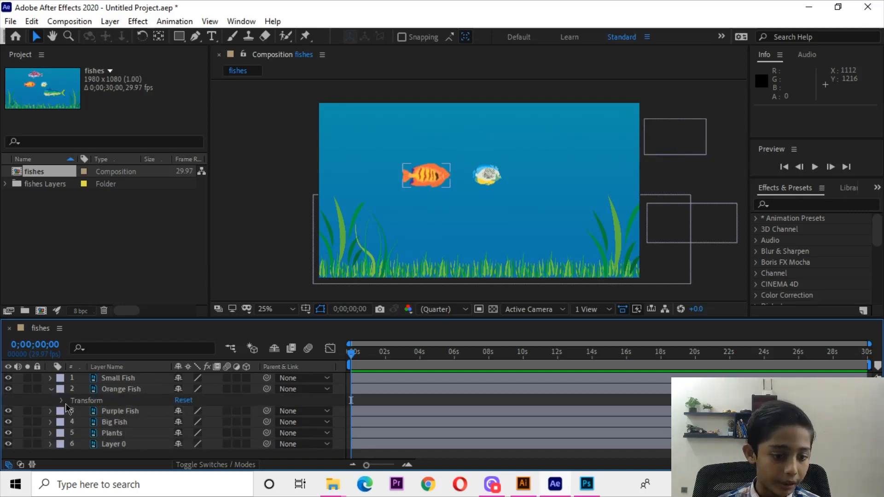
click(62, 400)
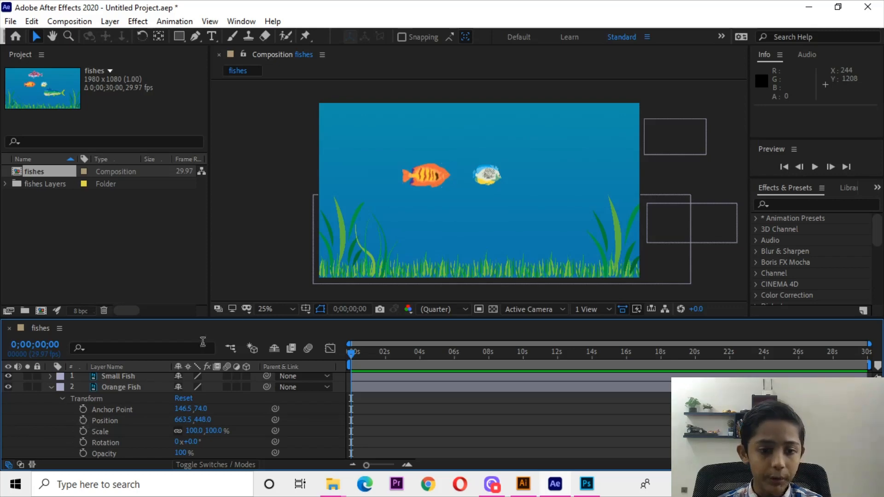
click(444, 171)
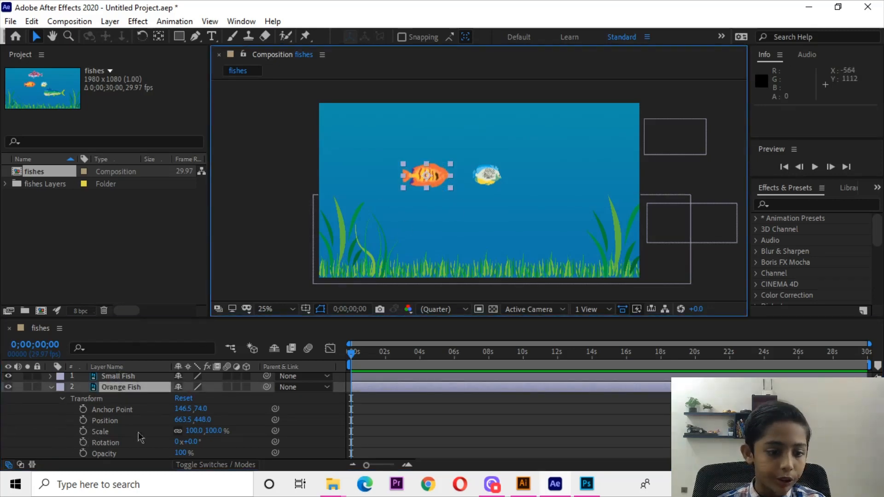
drag(194, 431, 211, 431)
Place Orange Fish beyond the canvas's left edge at about -212.5, 456 and start Position keyframing at 0;00;00;00.
click(443, 175)
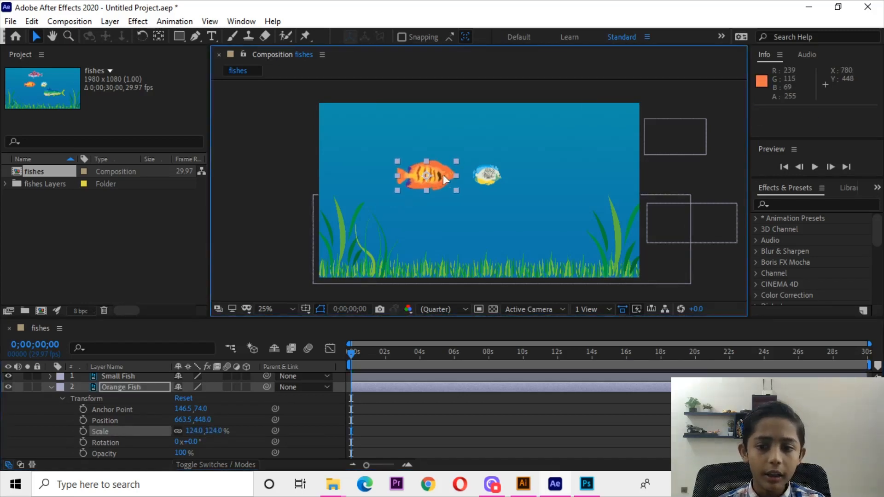
drag(443, 175, 301, 176)
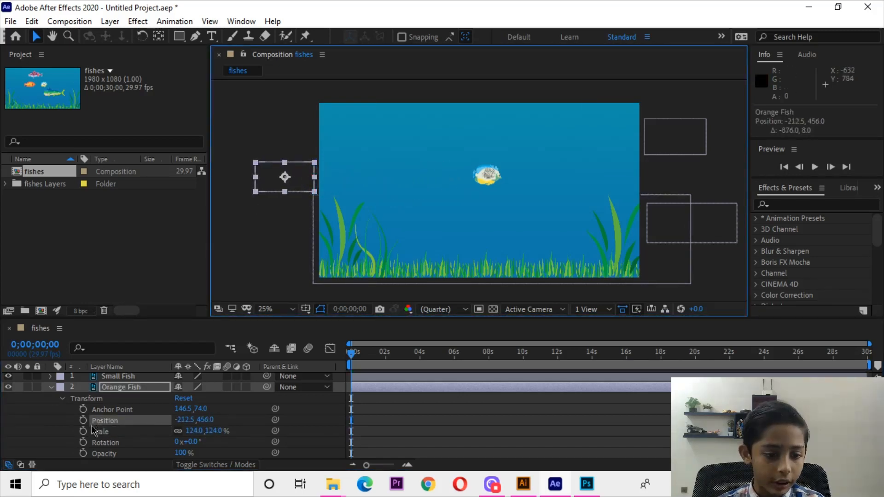
click(83, 420)
At 0;00;02;02, move Orange Fish past the canvas's right edge to about 2187.5, 440 and preview the swim from the start.
drag(351, 360, 386, 361)
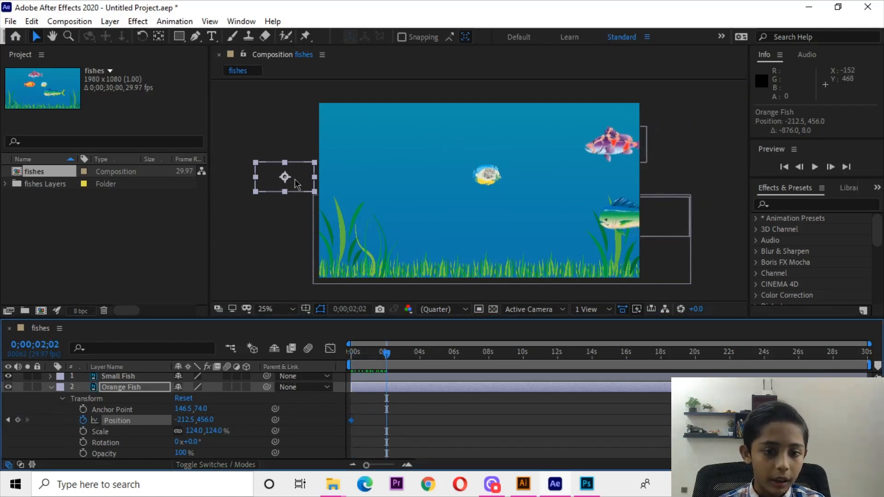
drag(295, 182, 683, 177)
drag(386, 356, 321, 385)
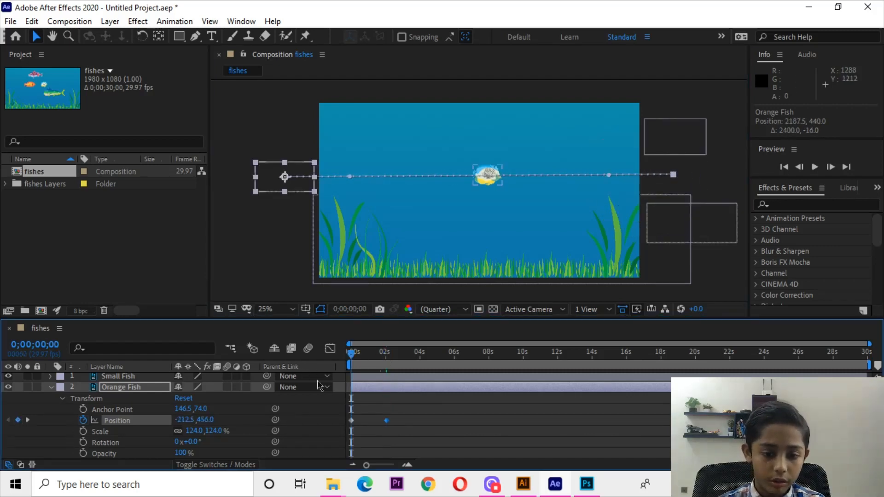
key(space)
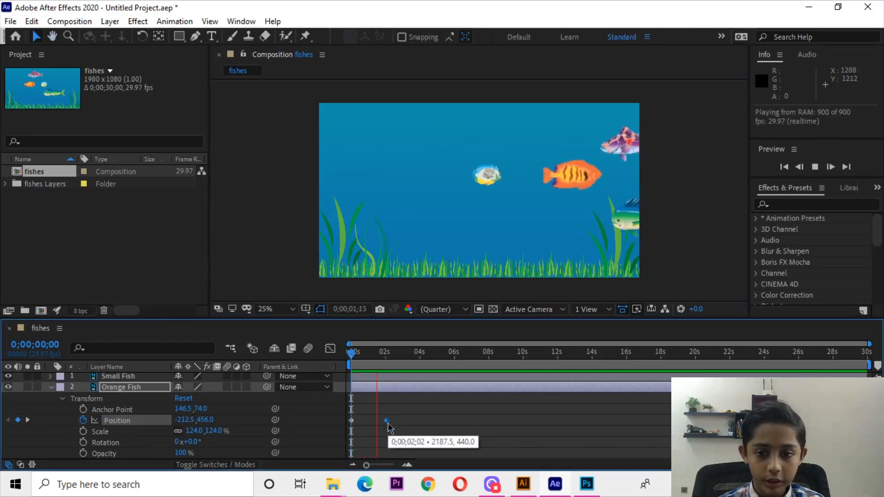
key(space)
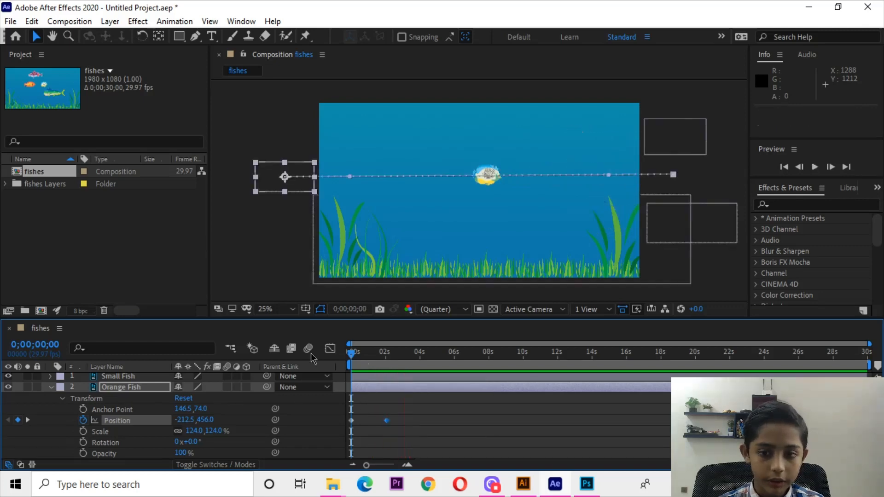
Move Orange Fish's second Position keyframe to about 0;00;08;22 and preview the slower swim.
drag(386, 421, 428, 421)
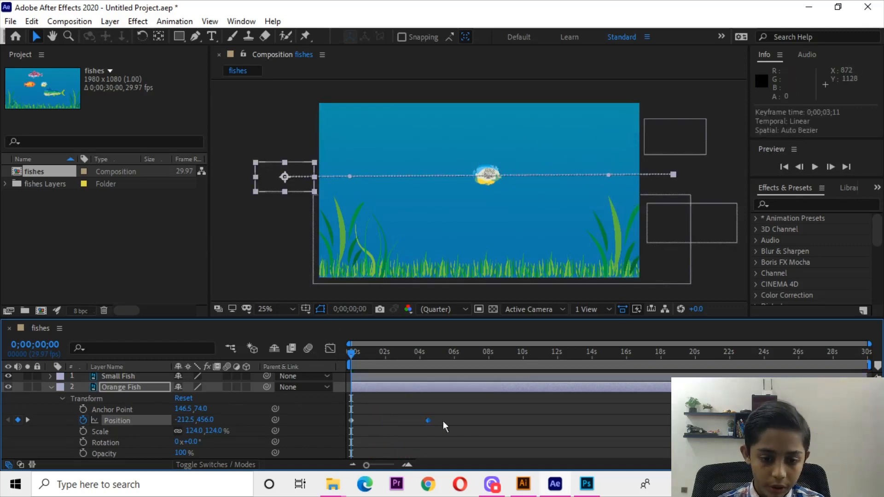
click(495, 175)
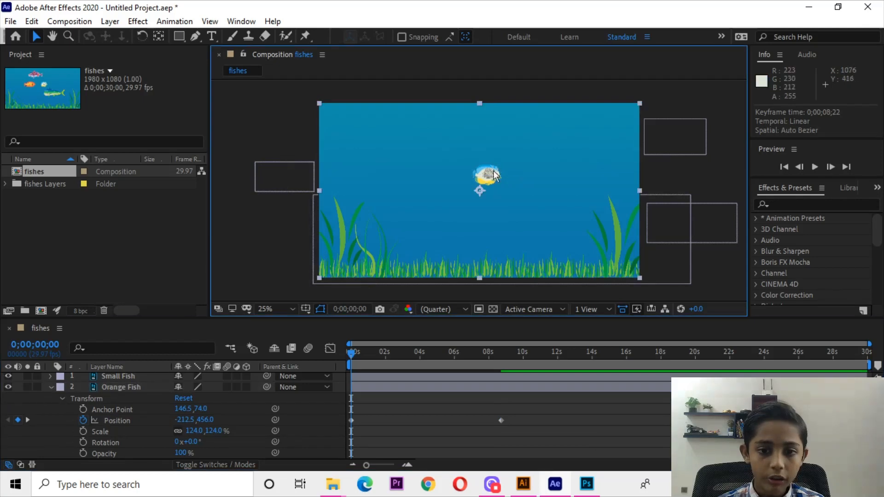
key(space)
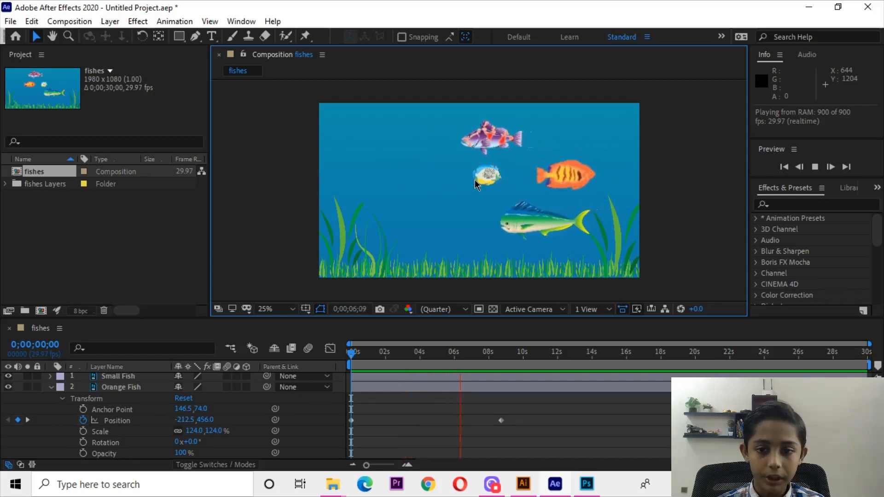
key(space)
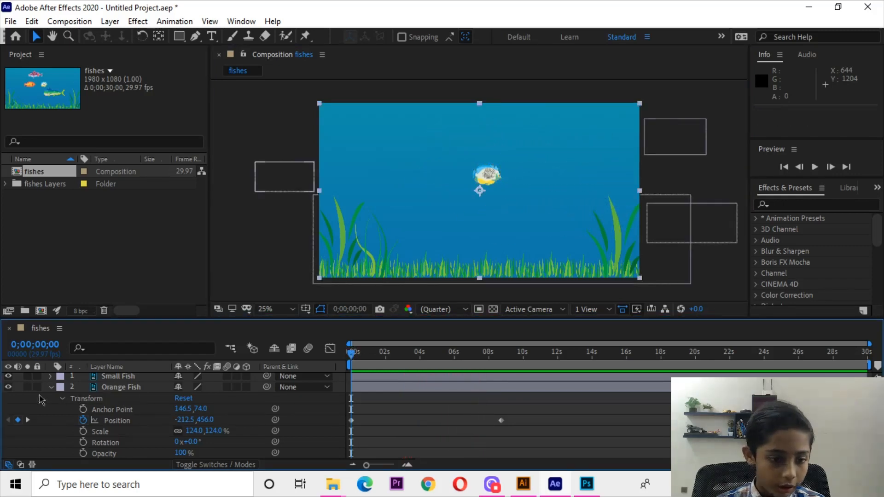
Collapse Orange Fish's properties, expand Small Fish's Transform properties, and scale Small Fish to 135%.
click(52, 399)
click(51, 388)
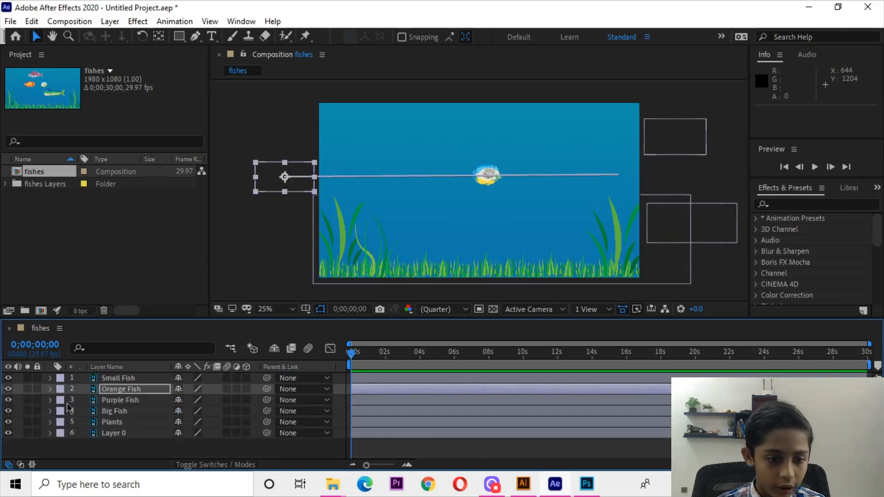
click(51, 378)
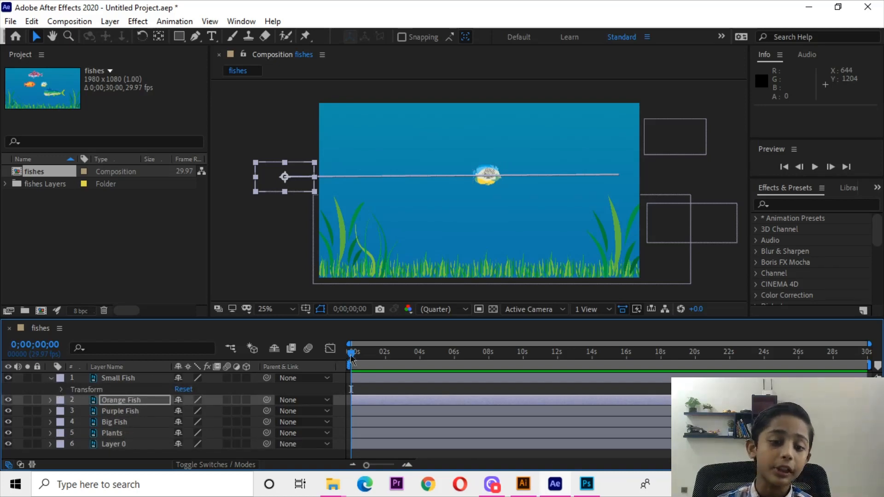
click(486, 179)
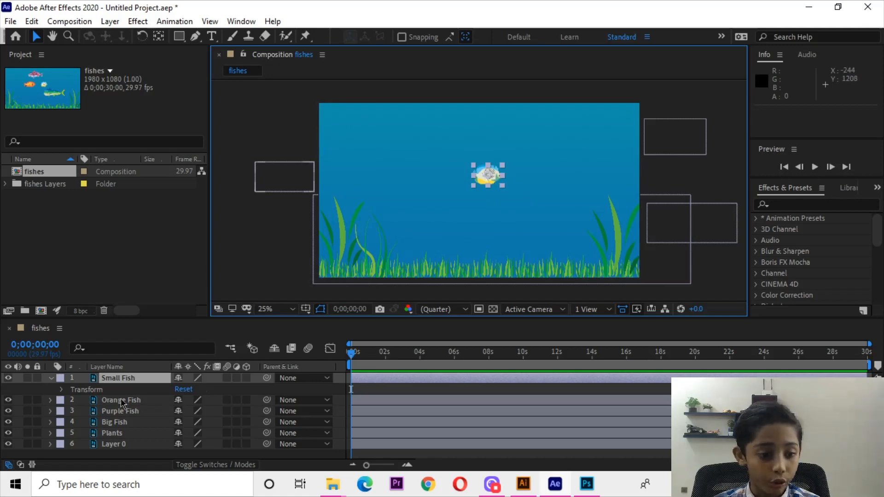
click(61, 390)
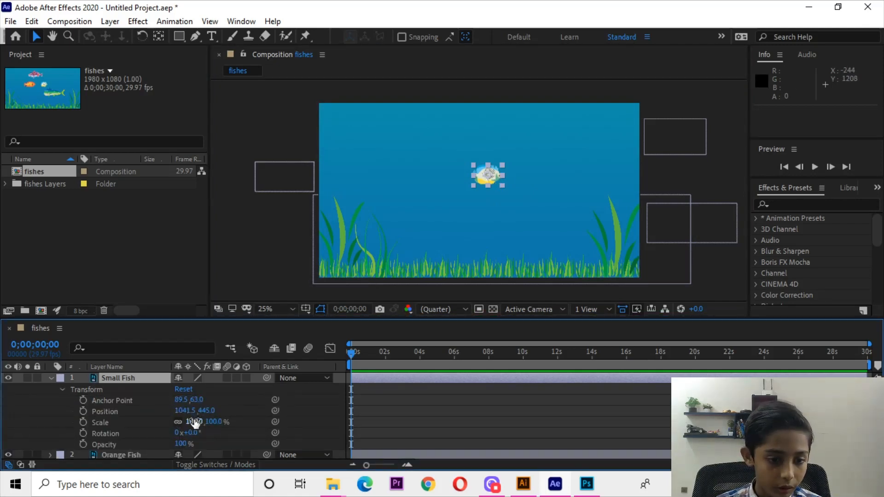
drag(194, 421, 200, 421)
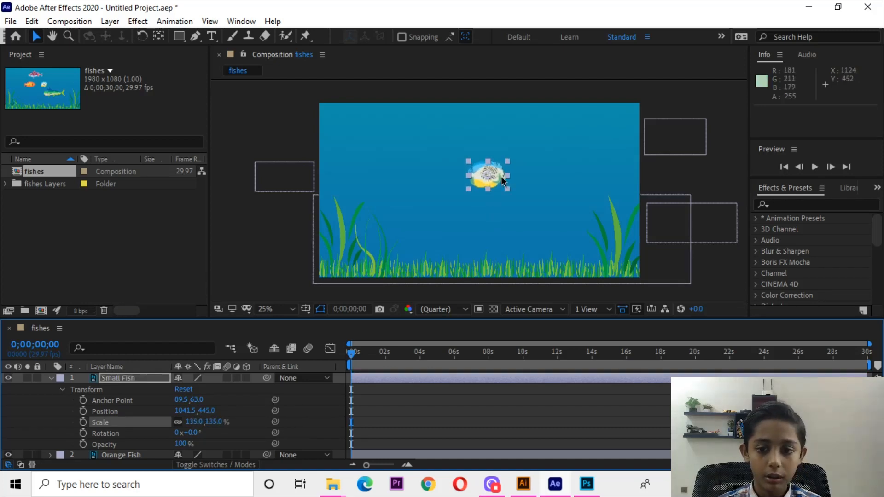
Place Small Fish beyond the canvas's left edge at about -118.5, 133 and start Position keyframing at 0;00;00;00.
drag(364, 353, 408, 354)
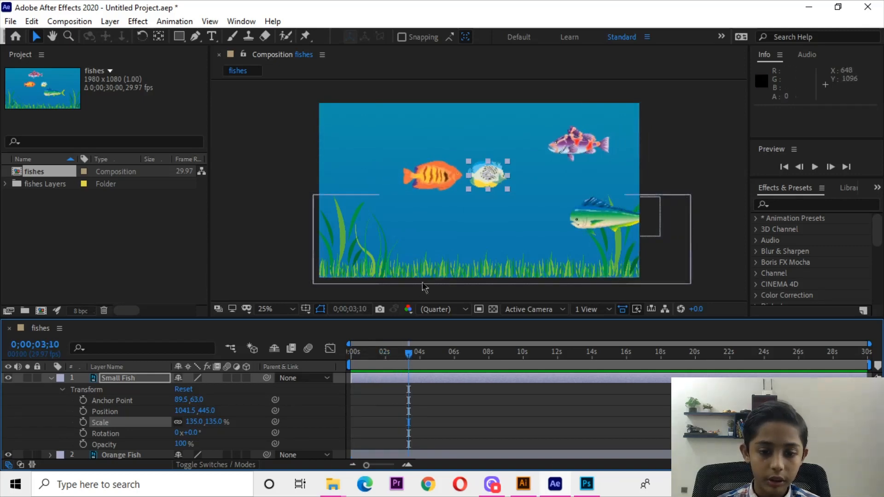
drag(408, 355, 346, 358)
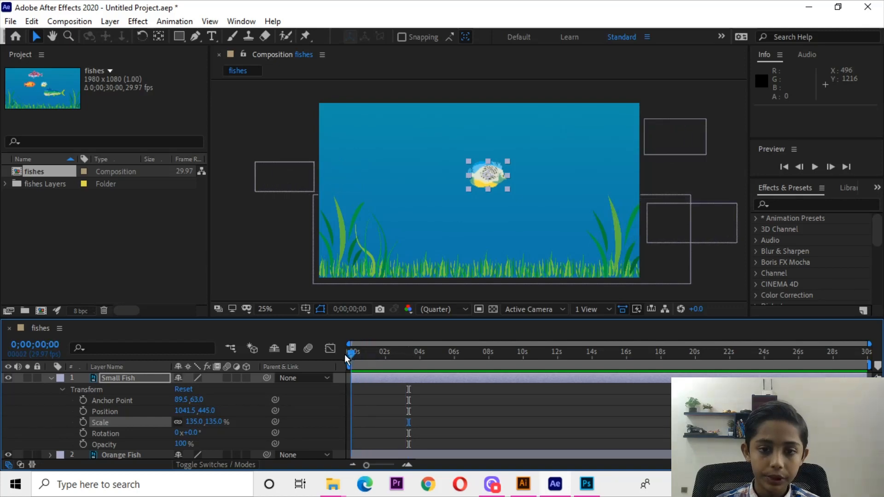
drag(484, 187, 305, 124)
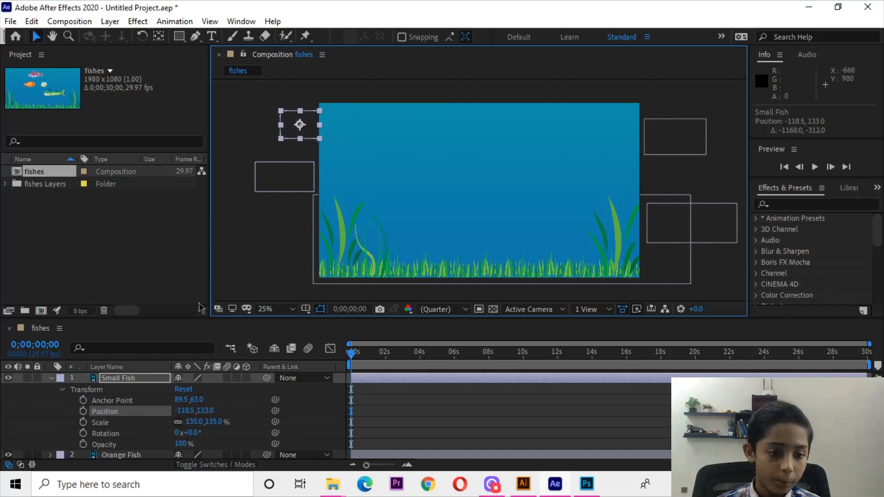
click(83, 412)
At 0;00;14;07, move Small Fish past the canvas's right edge to about 2233.5, 181 and deselect it.
drag(347, 362, 520, 362)
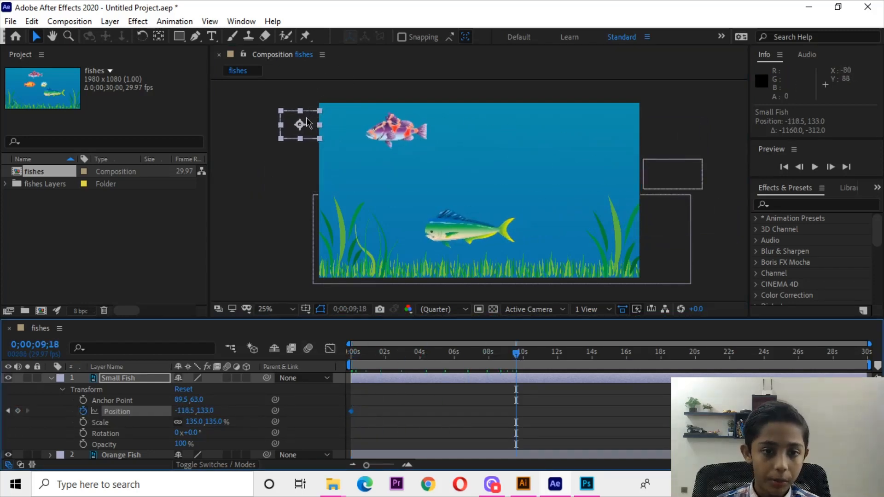
drag(518, 354, 599, 355)
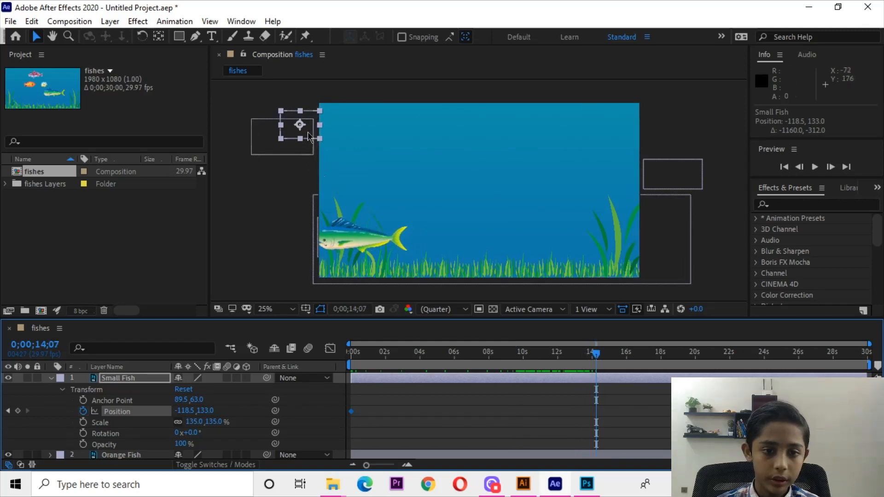
drag(316, 124, 326, 134)
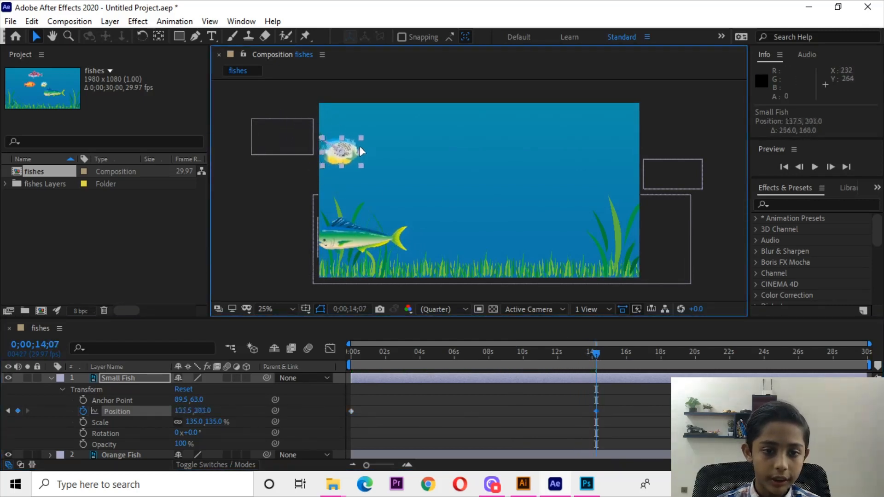
drag(411, 158, 353, 135)
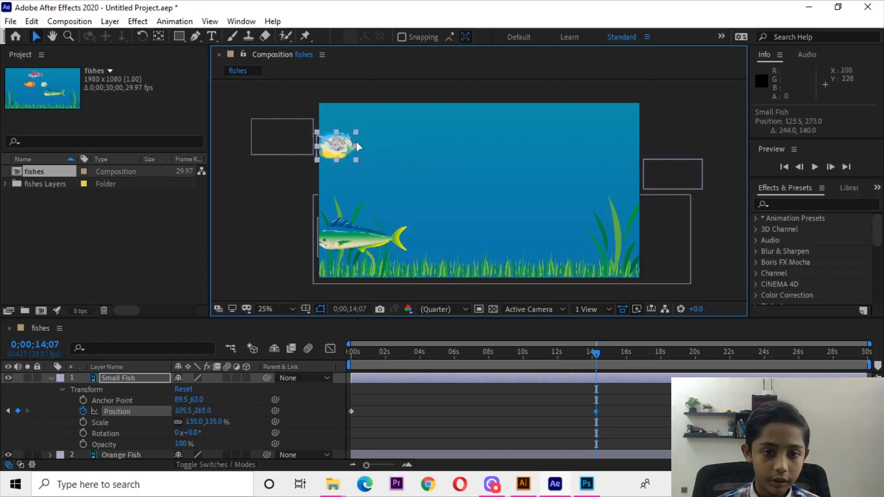
drag(621, 156, 691, 125)
click(486, 130)
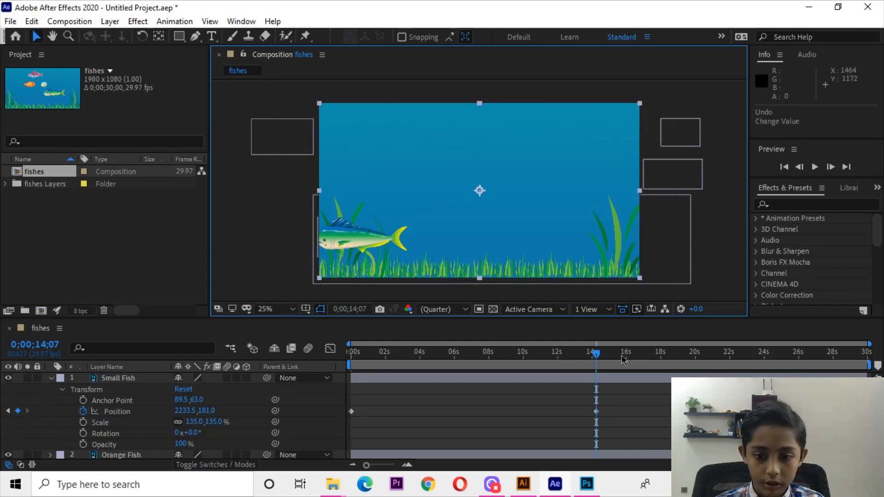
Preview all four fish swimming together and return the playhead to the start.
key(space)
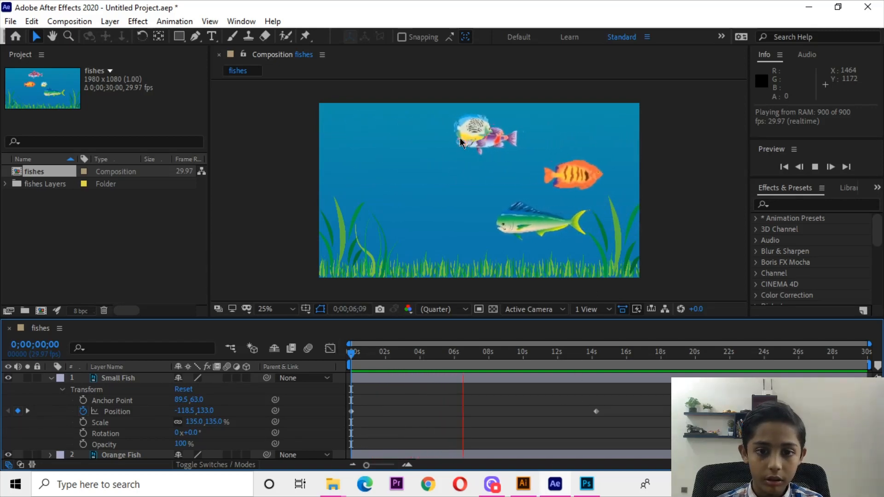
key(space)
key(Home)
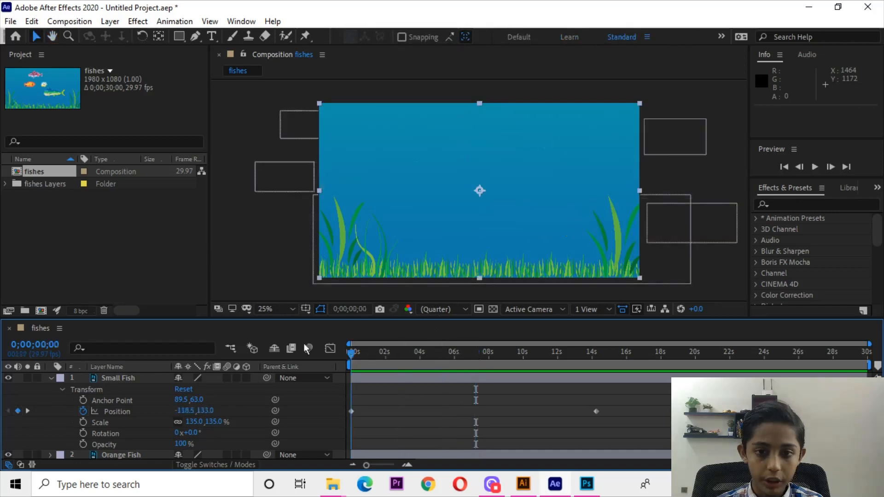
Play to 0;00;02;12 and lower Small Fish to about 186.1, 677.1 as an intermediate Position keyframe.
key(space)
click(368, 132)
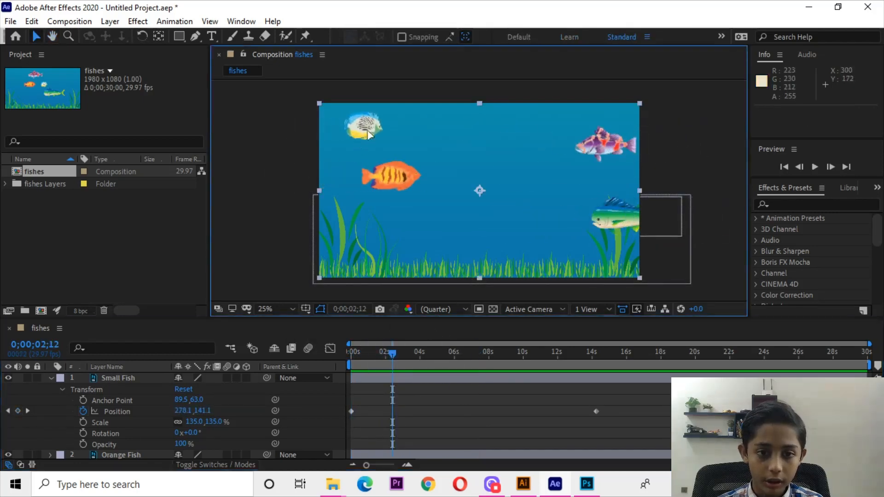
click(112, 381)
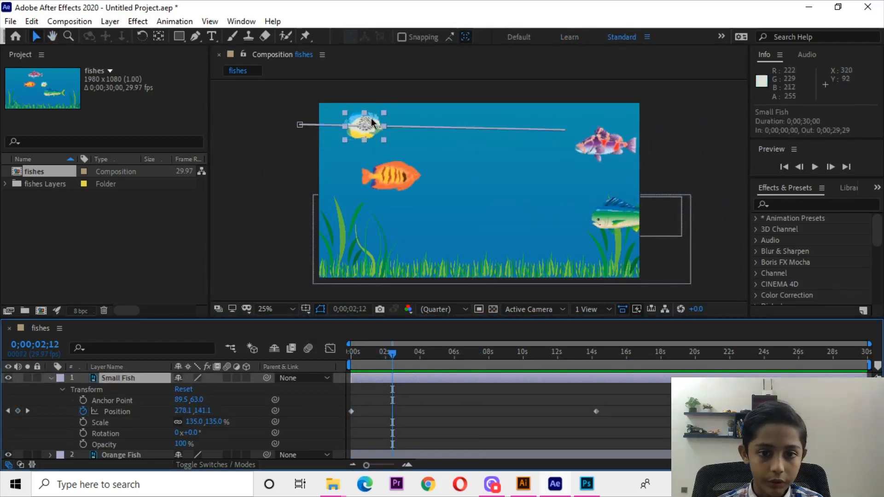
drag(372, 124, 356, 206)
Preview Small Fish's dipping swim from the start and pull its first keyframe's path handle straight down to round the descent.
key(space)
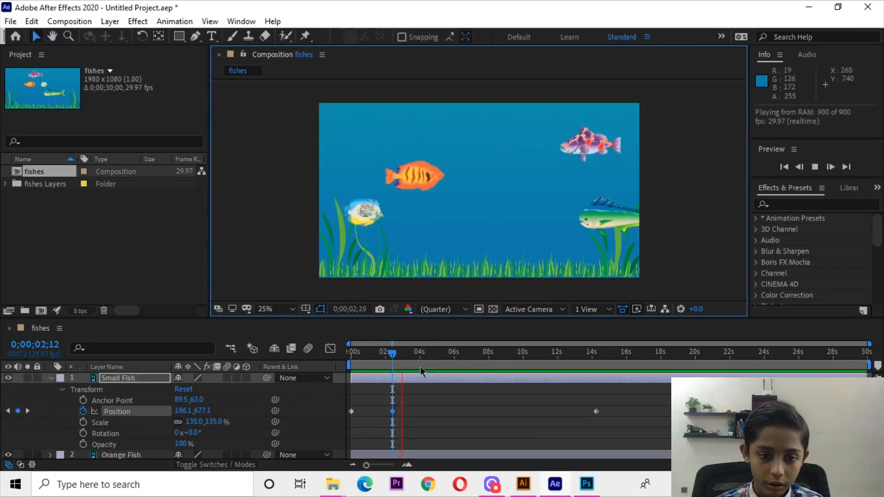
drag(390, 353, 322, 353)
key(space)
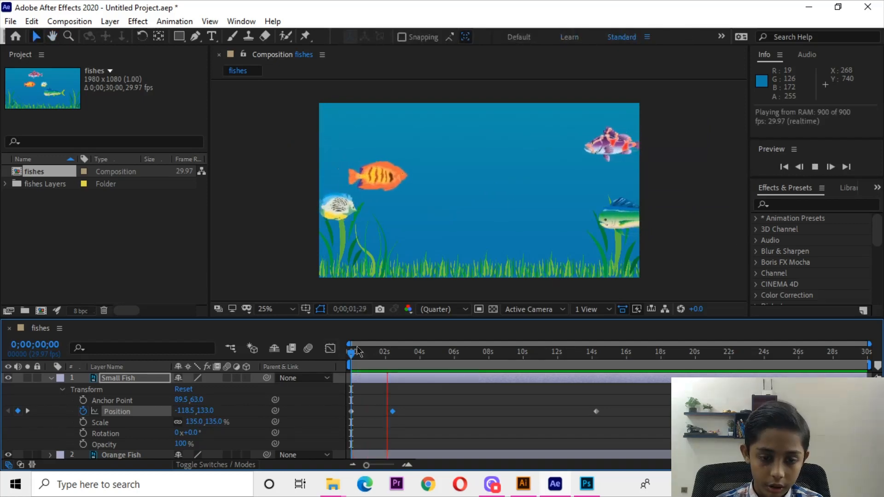
key(space)
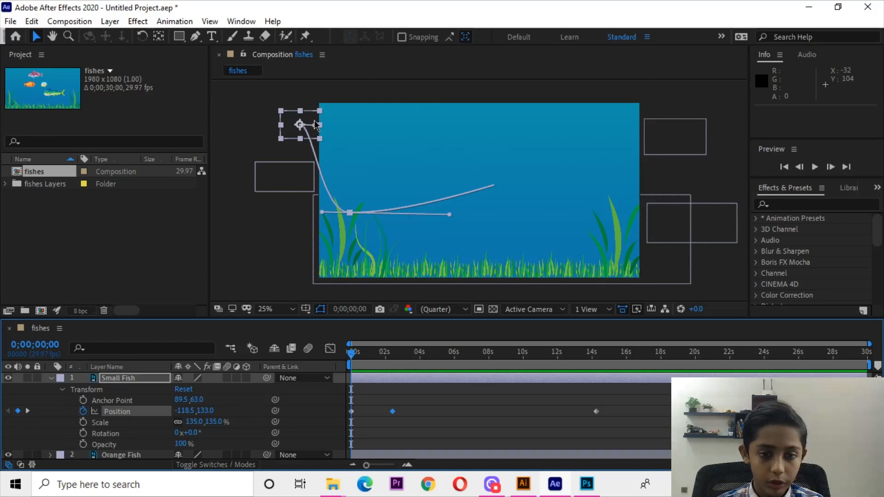
drag(315, 124, 302, 177)
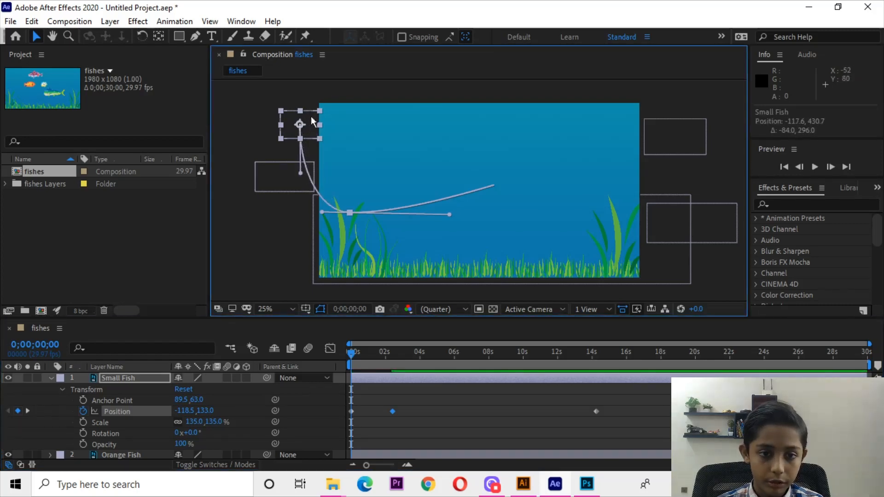
Move Small Fish's first Position keyframe to about -374.5, 745, preview the swim, and collapse the layer's properties.
drag(312, 120, 271, 220)
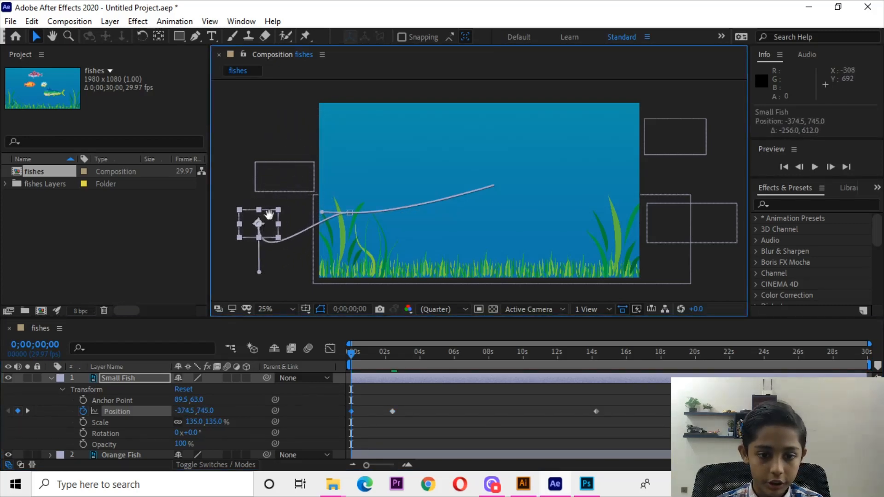
key(space)
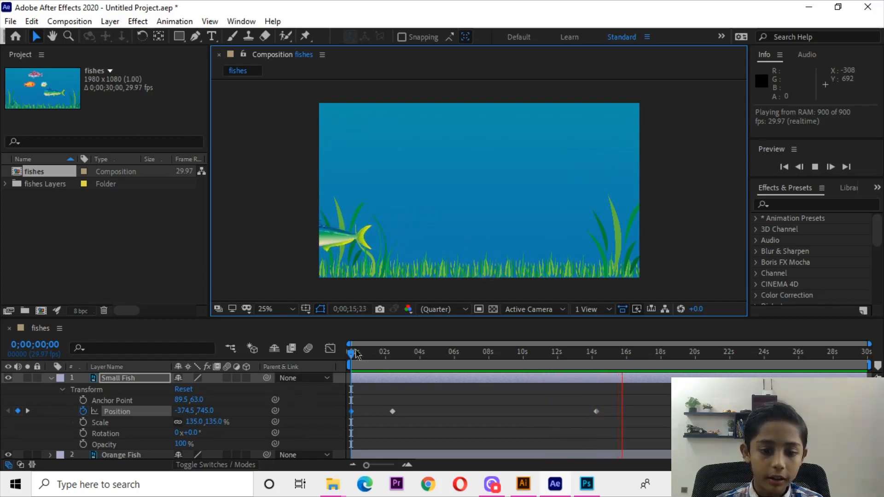
click(50, 379)
In the Graph Editor, shift Small Fish's last two Position keyframes about 1.5 seconds later, ending near X 2500.4, and preview the animation.
click(326, 352)
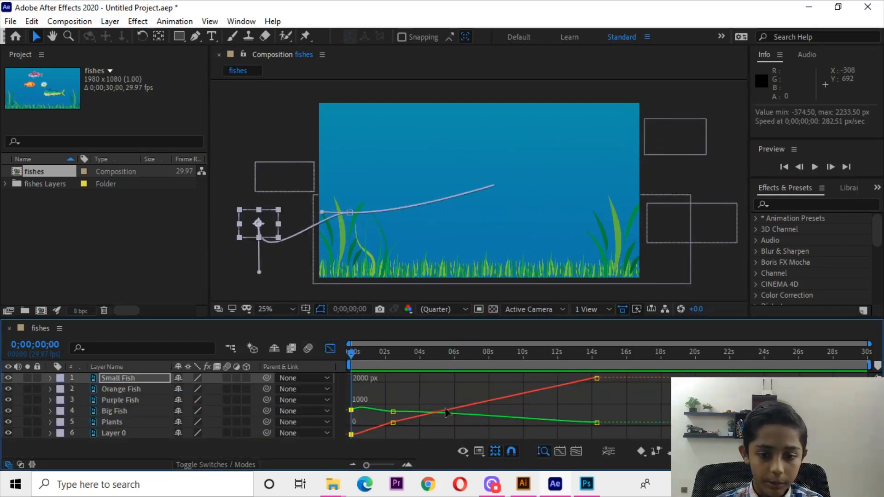
drag(451, 413, 463, 400)
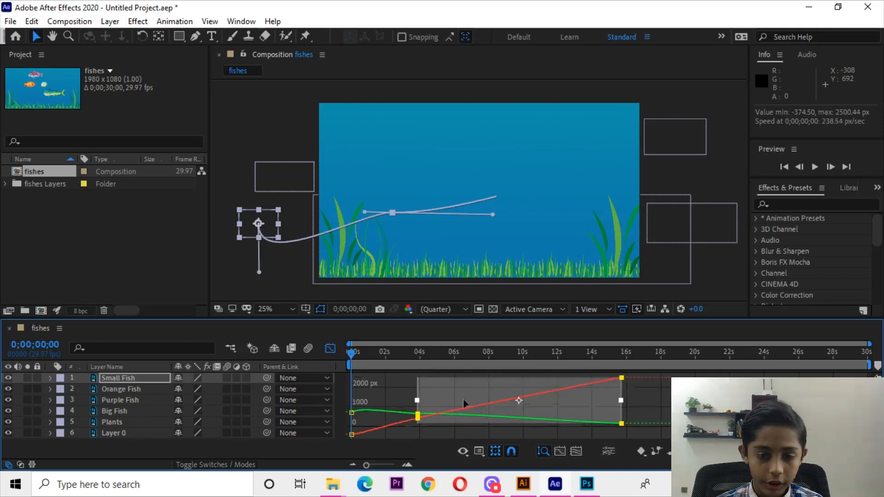
click(330, 349)
key(space)
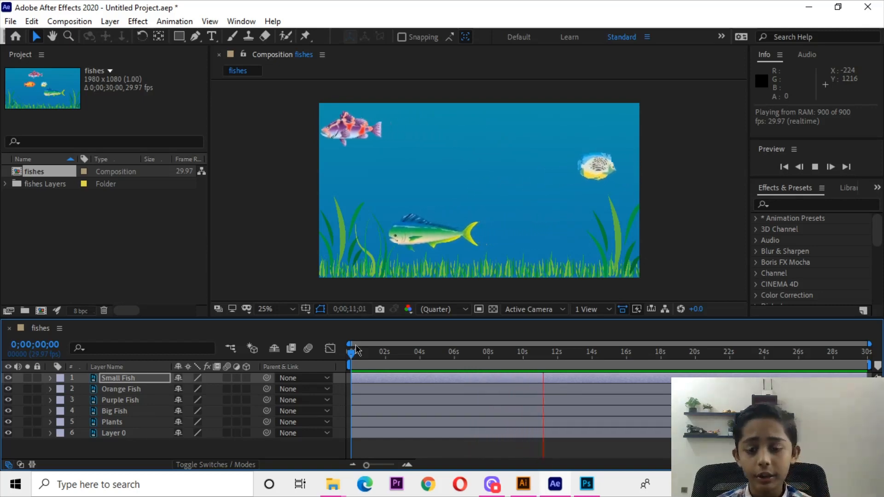
Reveal Orange Fish's Transform properties and stop the preview.
click(50, 390)
scroll(274, 374, down, 2)
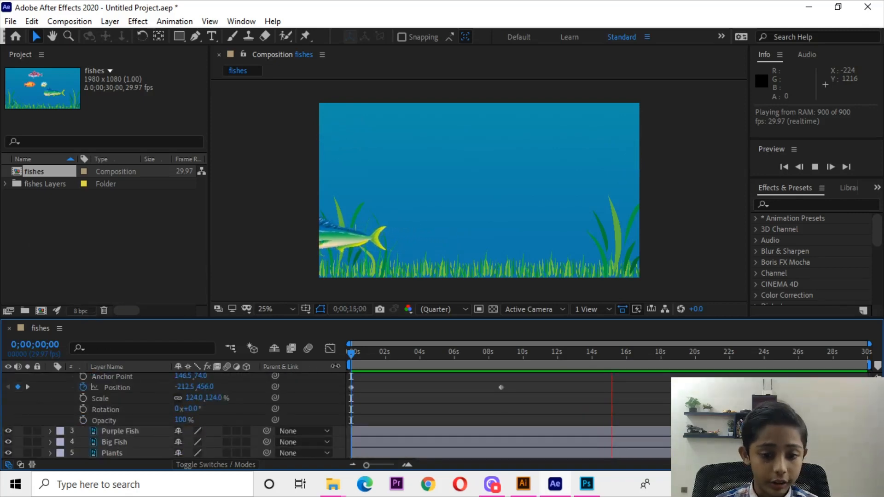
key(space)
scroll(225, 423, up, 2)
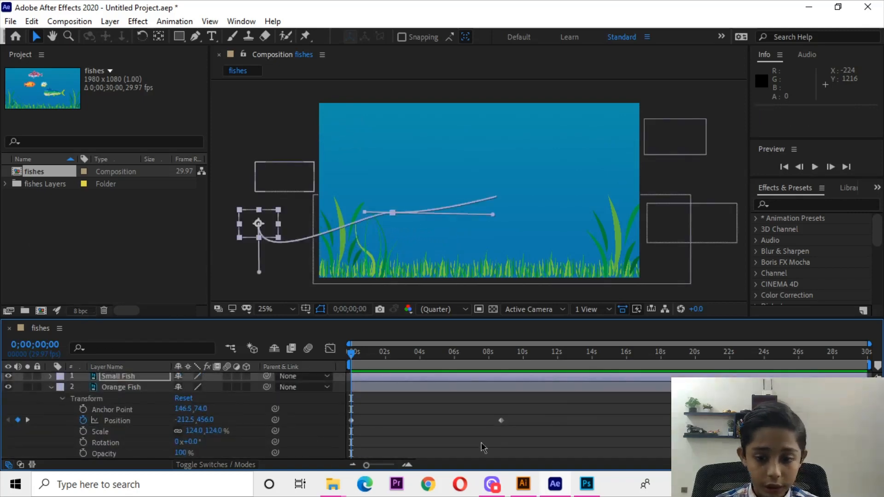
Try delaying Orange Fish's last Position keyframe to just before 14 seconds and preview the slower swim.
drag(501, 421, 587, 421)
key(space)
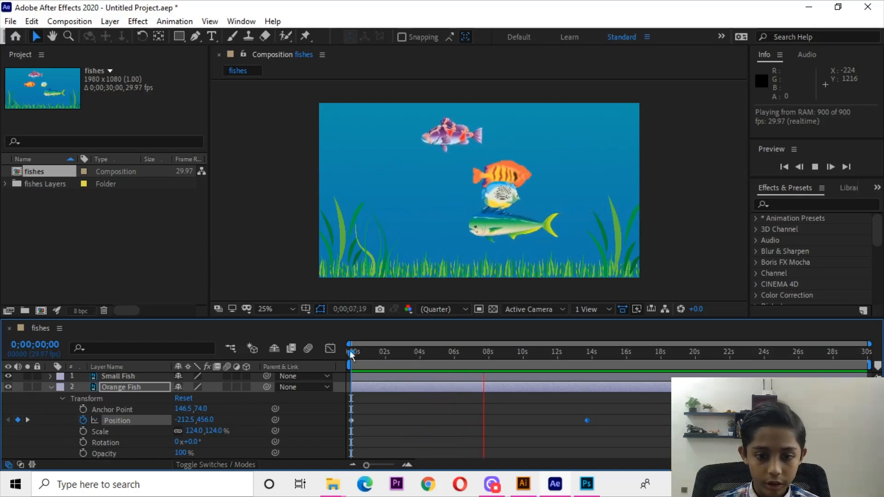
key(space)
Place Orange Fish's last Position keyframe at 0;00;08;12 and preview the animation.
drag(585, 421, 580, 421)
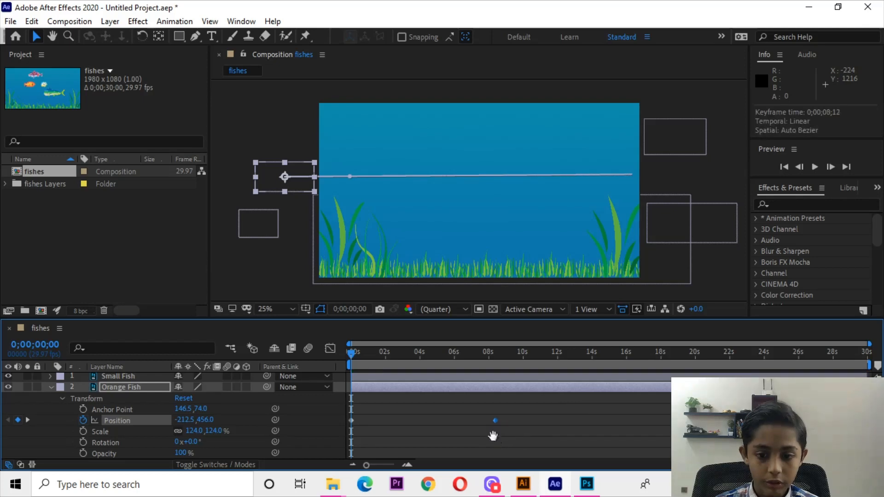
key(space)
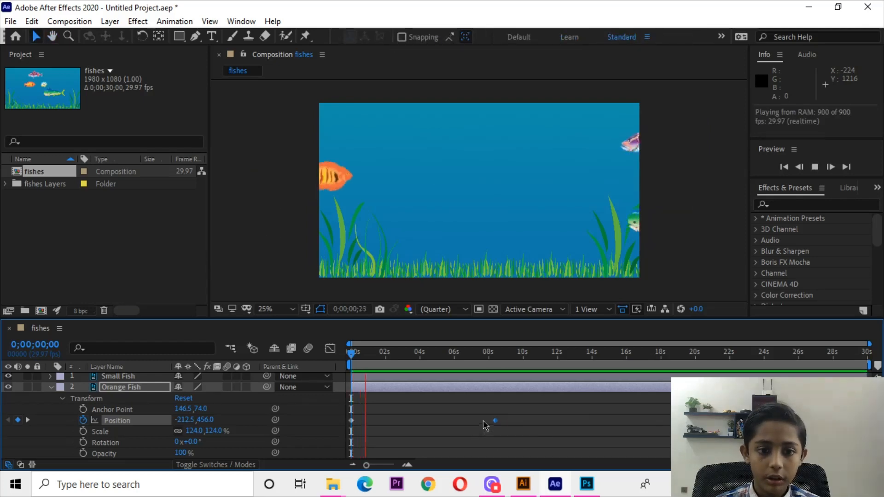